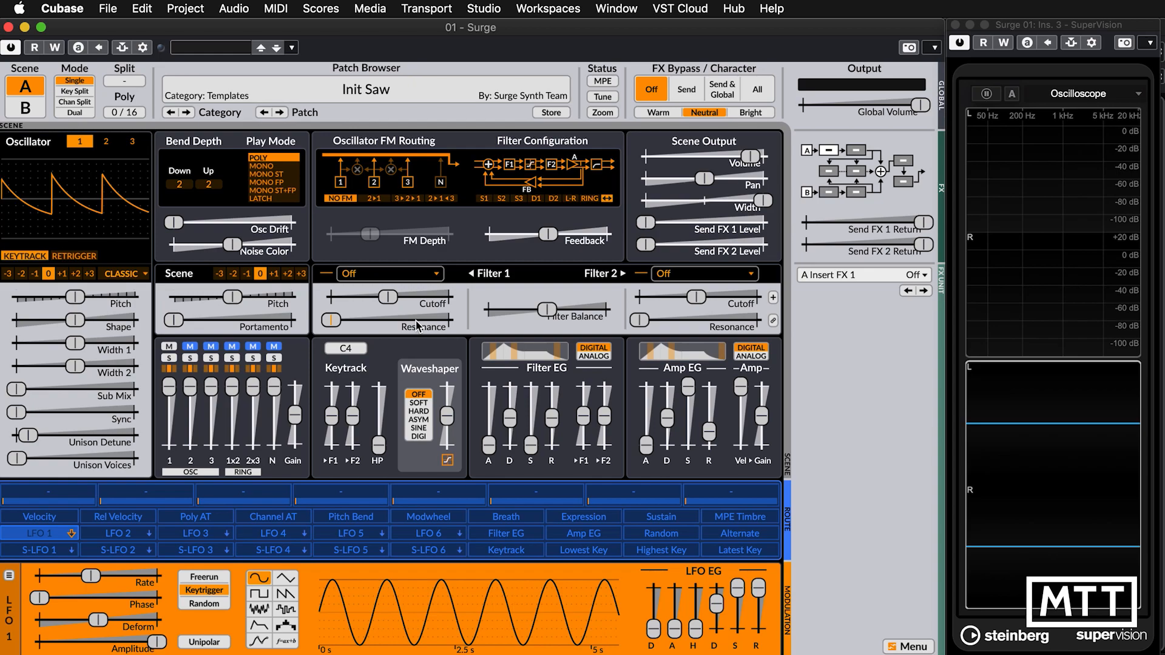
# - Set Filter 1 of the Init Saw patch to the 12 dB lowpass type
pyautogui.rightClick(438, 277)
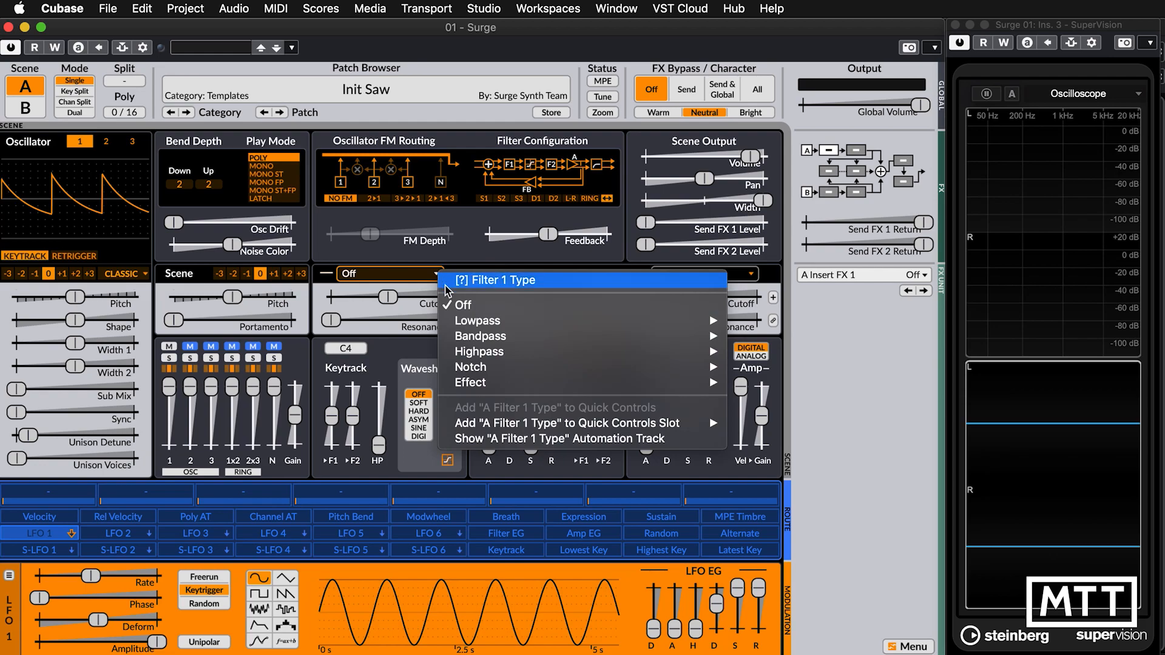
pyautogui.moveTo(462, 326)
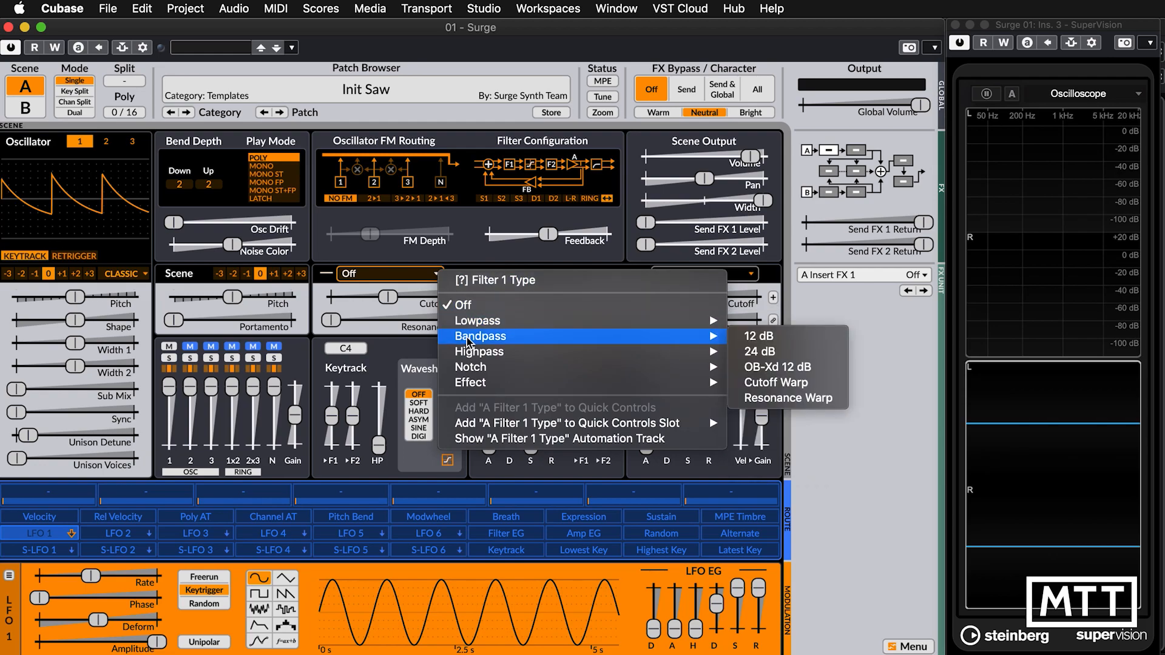
pyautogui.moveTo(471, 357)
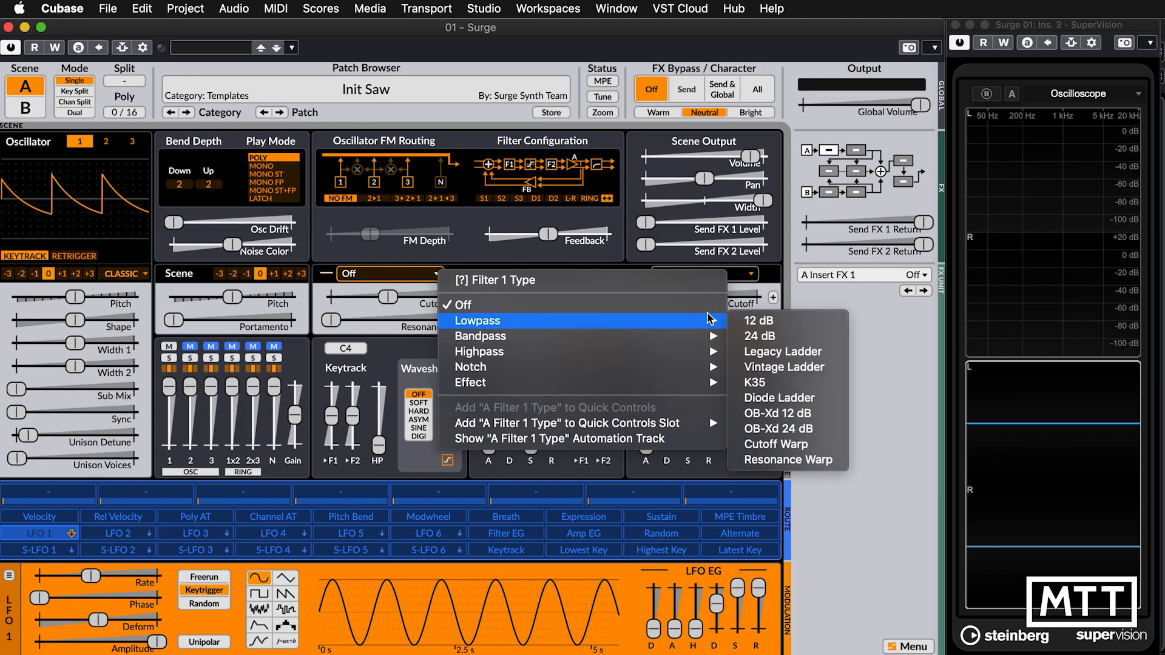
pyautogui.click(753, 322)
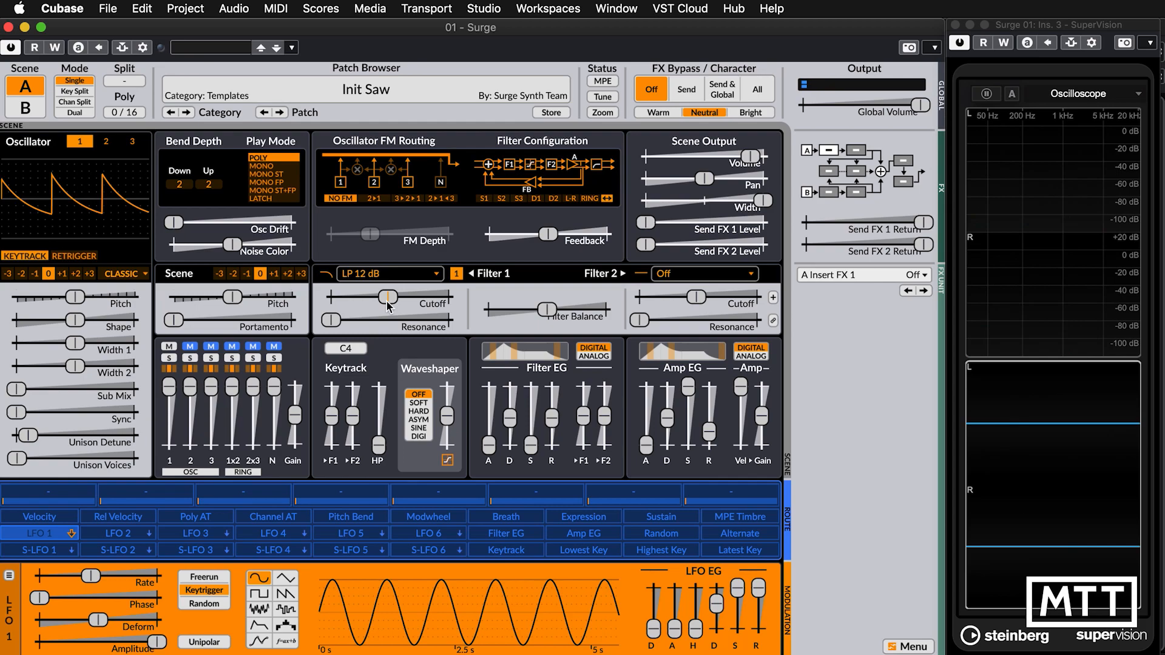
# - Raise the 12 dB lowpass filter's resonance to a high setting and sweep its cutoff down to about 96 Hz
pyautogui.moveTo(388, 302)
pyautogui.mouseDown()
pyautogui.moveTo(369, 302)
pyautogui.moveTo(413, 302)
pyautogui.moveTo(358, 302)
pyautogui.moveTo(447, 303)
pyautogui.moveTo(365, 302)
pyautogui.moveTo(397, 302)
pyautogui.mouseUp()
pyautogui.moveTo(330, 322)
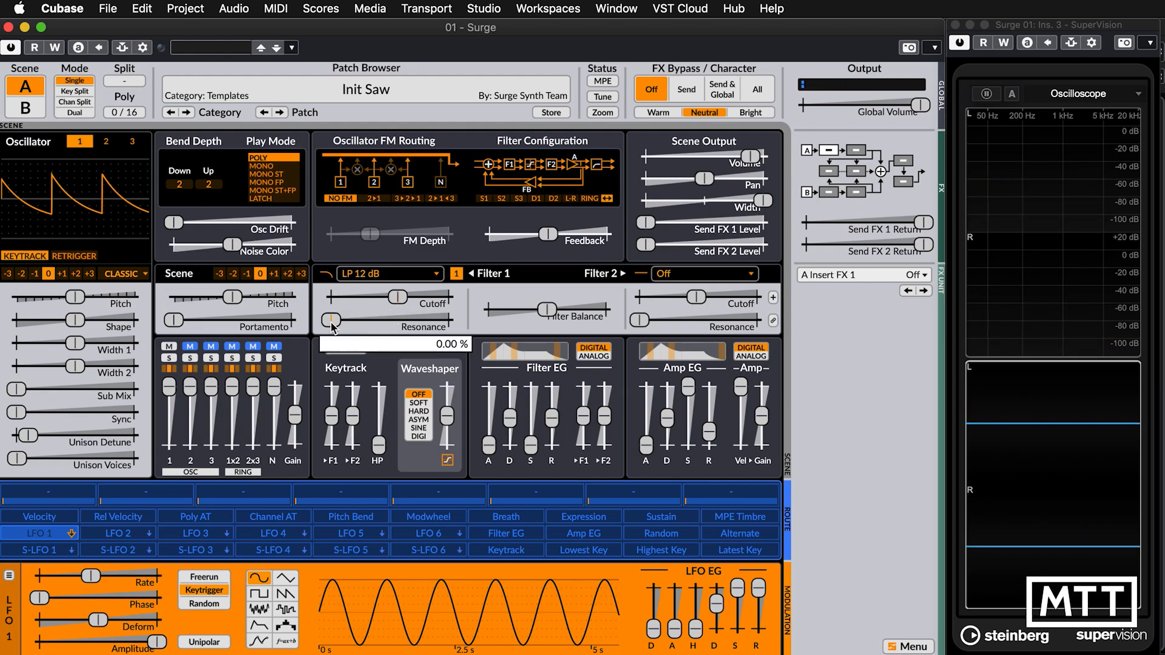
pyautogui.moveTo(330, 322); pyautogui.dragTo(361, 297)
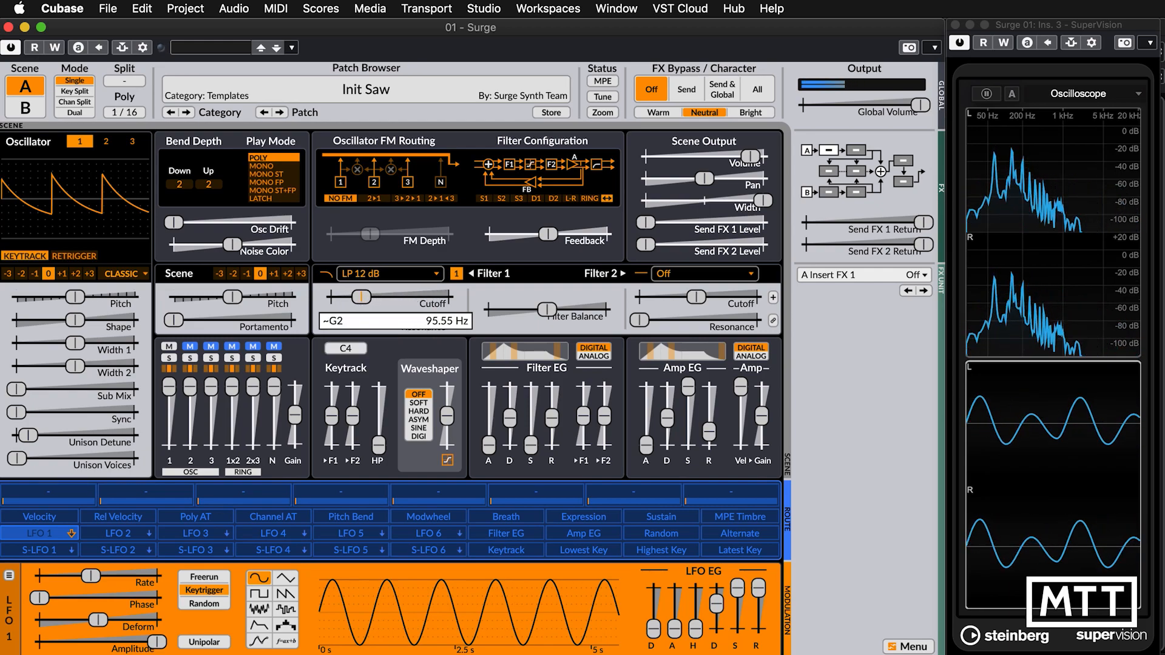
# - Switch Filter 1 to the 24 dB lowpass type and sweep its cutoff, leaving it slightly lower
pyautogui.click(414, 274)
pyautogui.moveTo(525, 326)
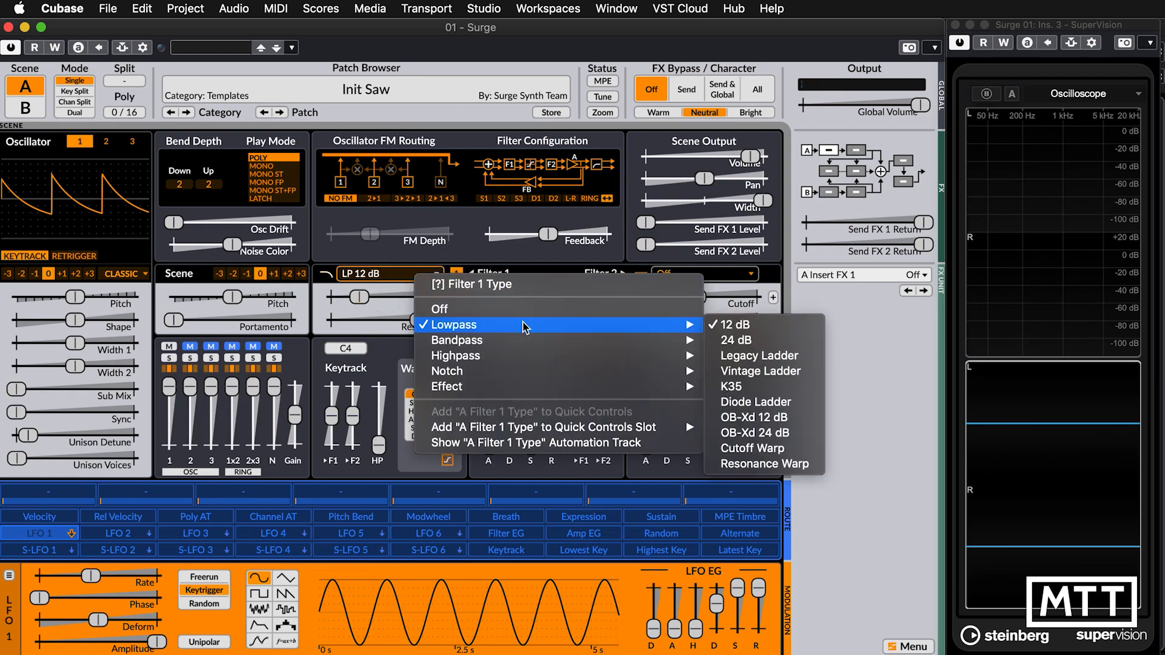
pyautogui.click(728, 344)
pyautogui.moveTo(365, 296)
pyautogui.mouseDown()
pyautogui.moveTo(391, 296)
pyautogui.moveTo(355, 296)
pyautogui.moveTo(406, 297)
pyautogui.moveTo(356, 296)
pyautogui.mouseUp()
# - Return Filter 1 to the 12 dB lowpass and sweep its cutoff down to about 75 Hz for comparison
pyautogui.click(404, 285)
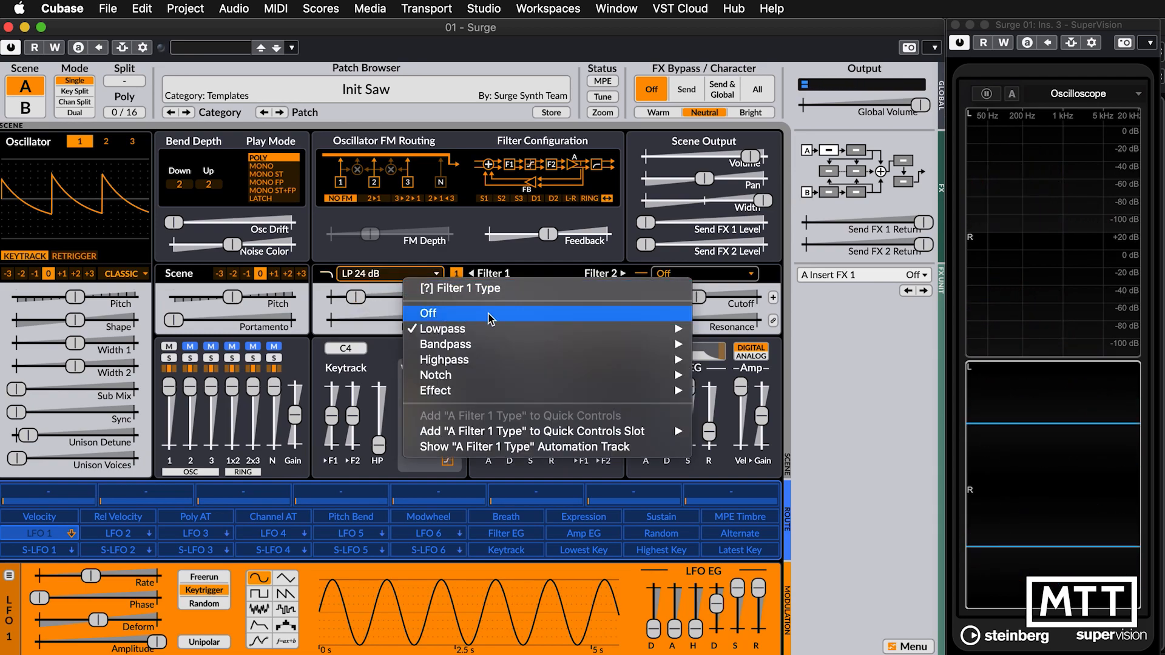
pyautogui.moveTo(555, 329)
pyautogui.click(717, 329)
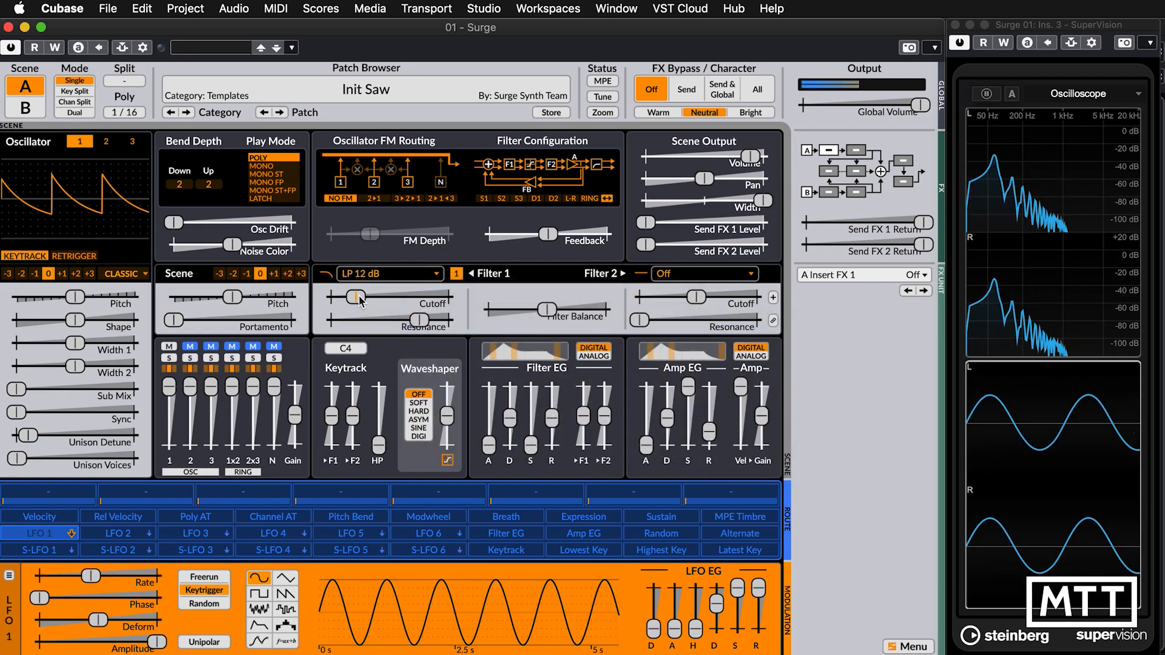
pyautogui.moveTo(398, 300); pyautogui.dragTo(356, 297)
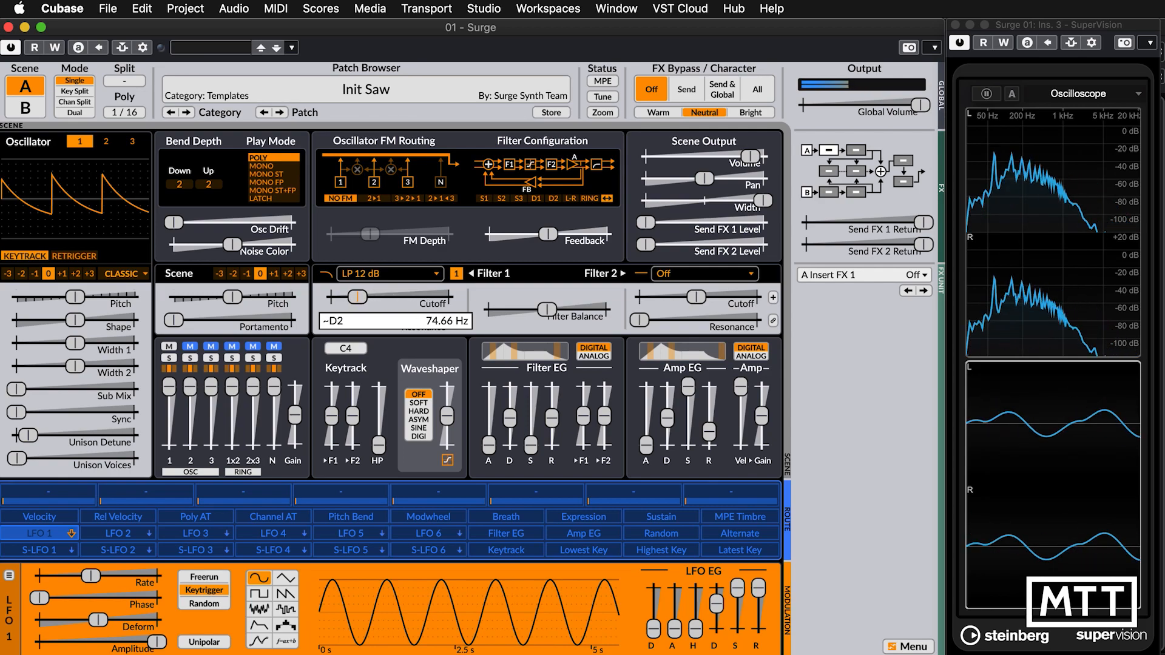
# - Change Filter 1 to the Vintage Ladder lowpass and raise its cutoff to just below the middle of its range
pyautogui.click(386, 280)
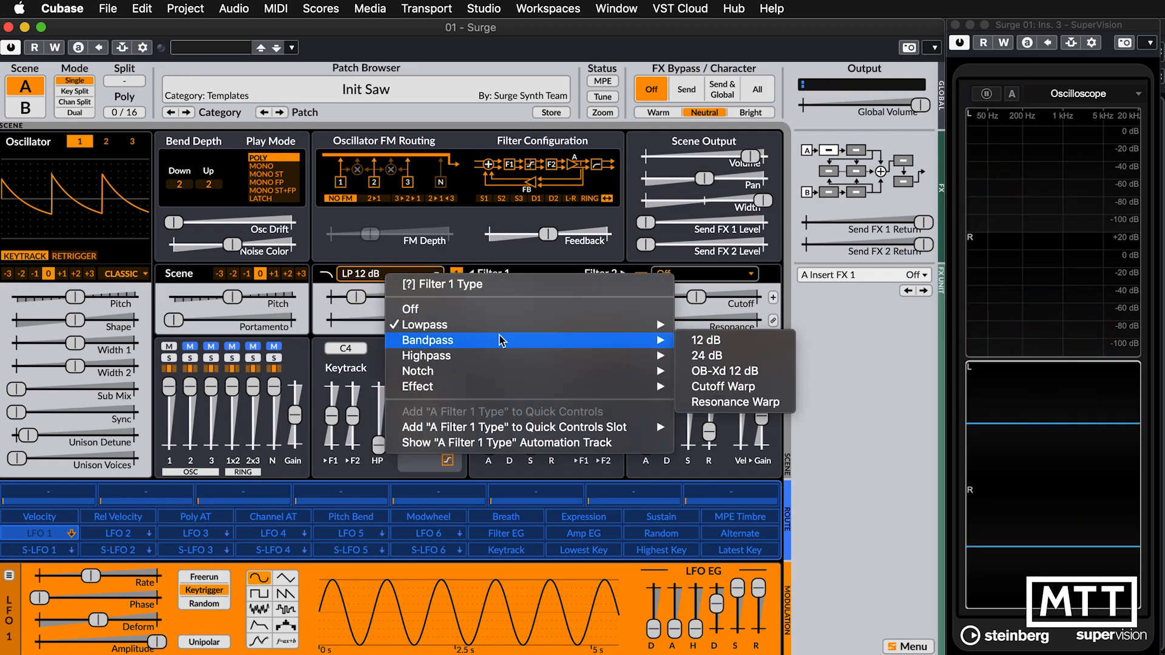
pyautogui.moveTo(622, 332)
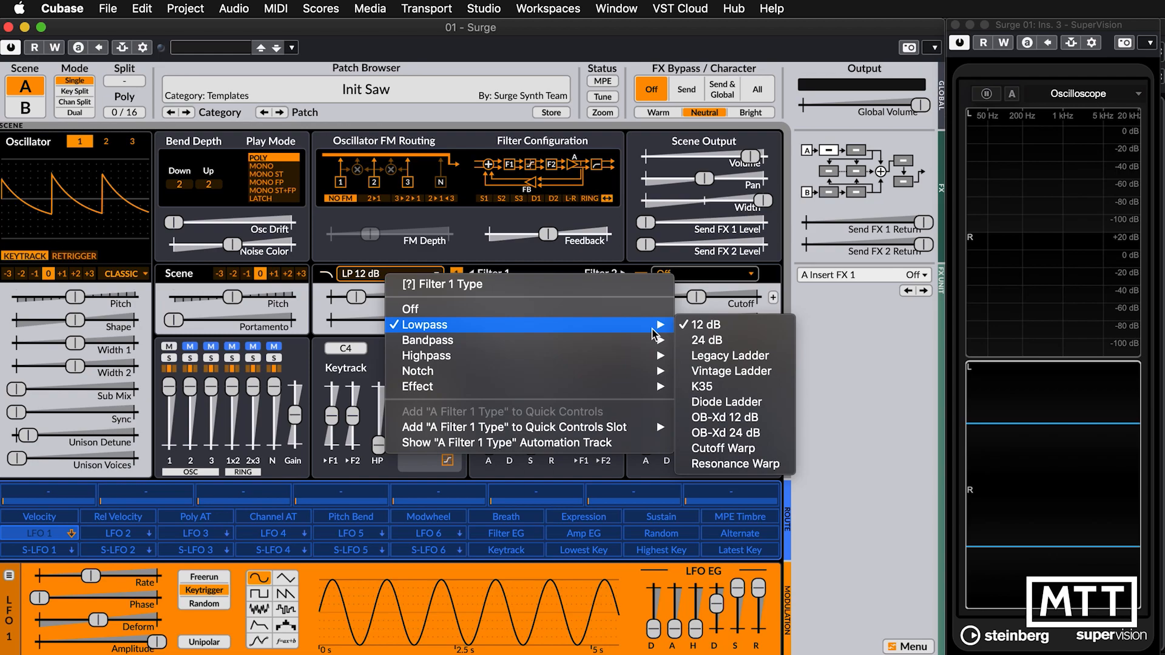
pyautogui.click(728, 372)
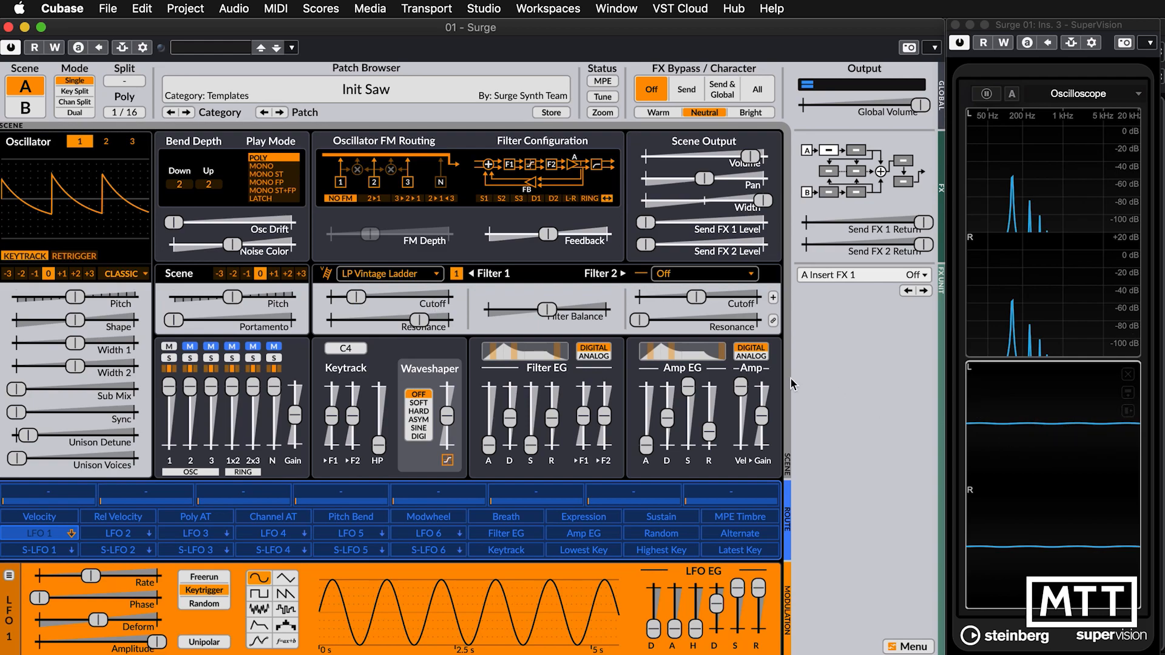
pyautogui.moveTo(352, 299); pyautogui.dragTo(385, 297)
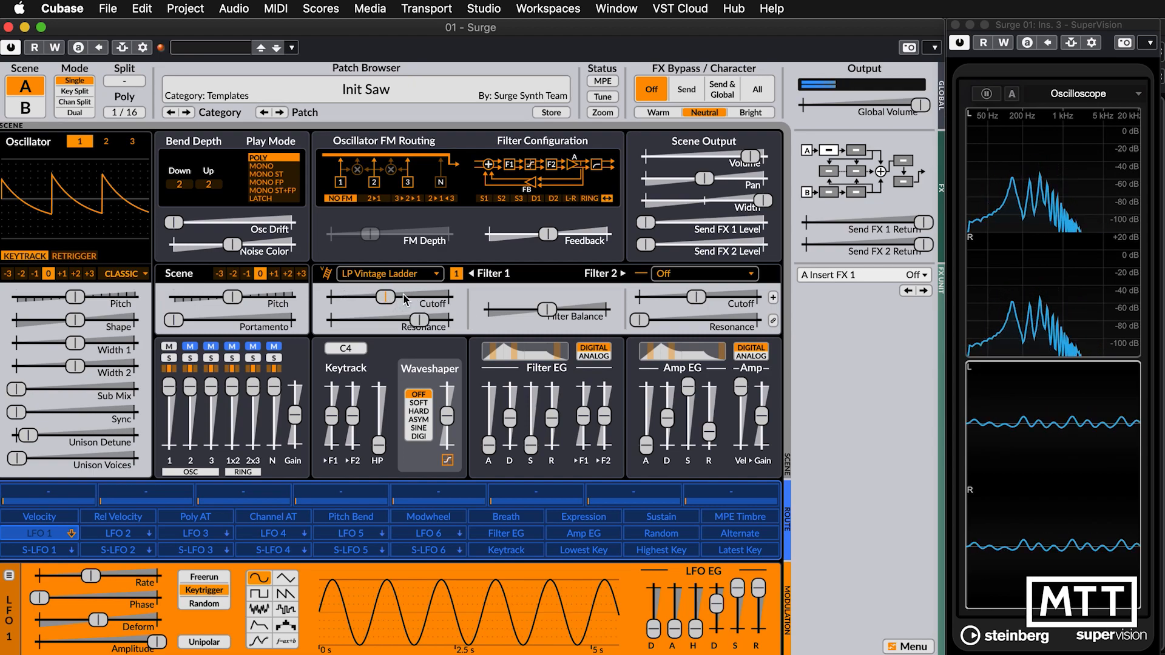
# - Change Filter 1 to the 12 dB bandpass type and sweep its cutoff around the middle of the range
pyautogui.rightClick(430, 278)
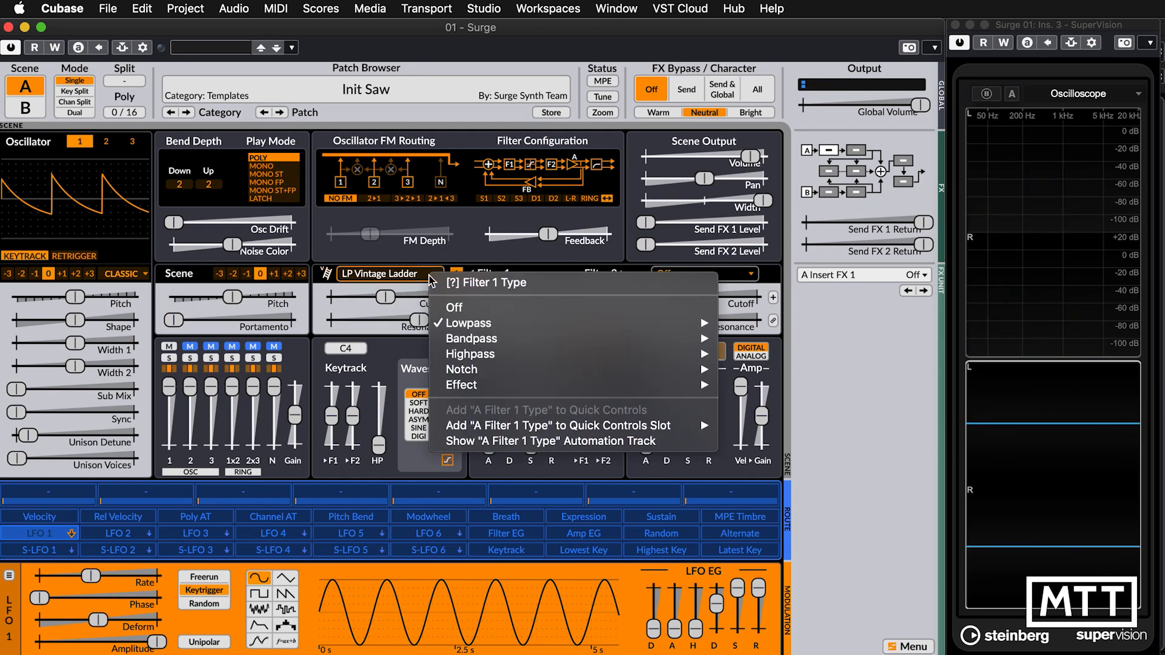
pyautogui.moveTo(495, 342)
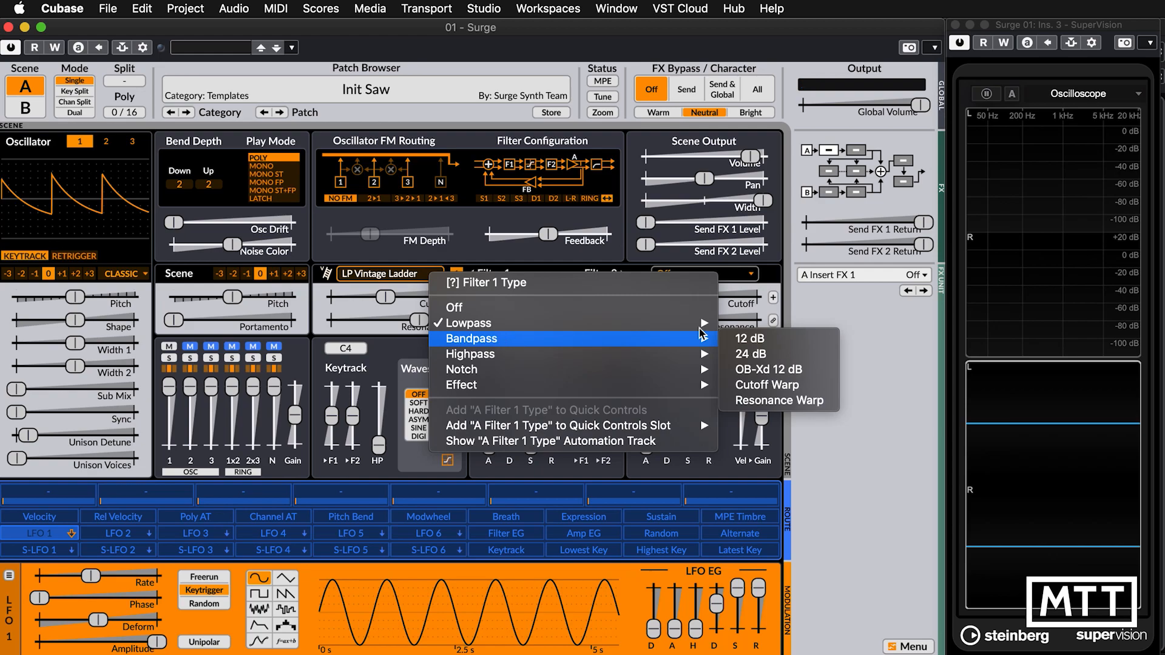
pyautogui.click(763, 345)
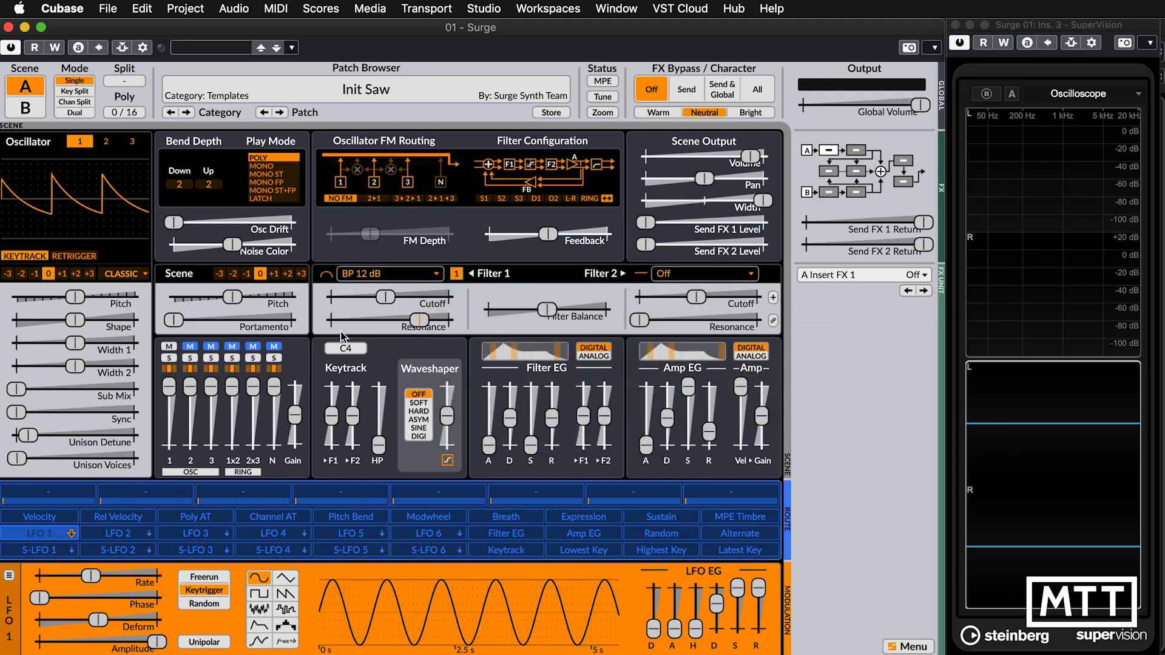
pyautogui.moveTo(385, 297)
pyautogui.mouseDown()
pyautogui.moveTo(400, 296)
pyautogui.moveTo(384, 296)
pyautogui.mouseUp()
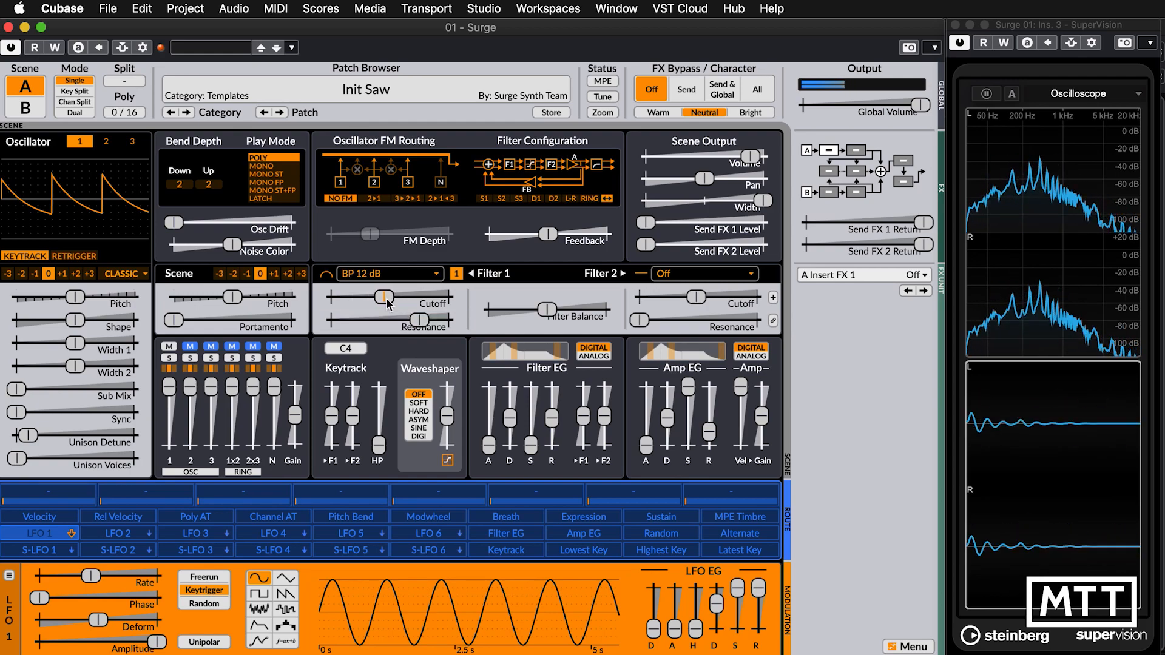
# - Change Filter 1 to the 12 dB notch type and sweep its cutoff up to roughly three quarters of its range
pyautogui.click(434, 278)
pyautogui.moveTo(478, 362)
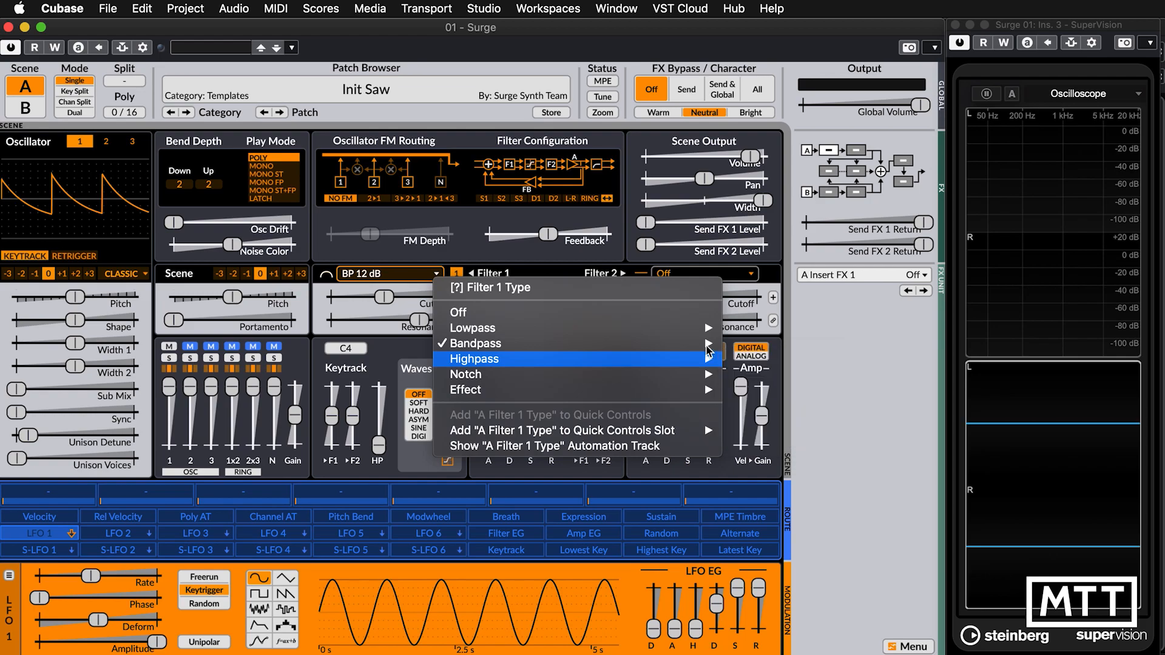
pyautogui.moveTo(705, 347)
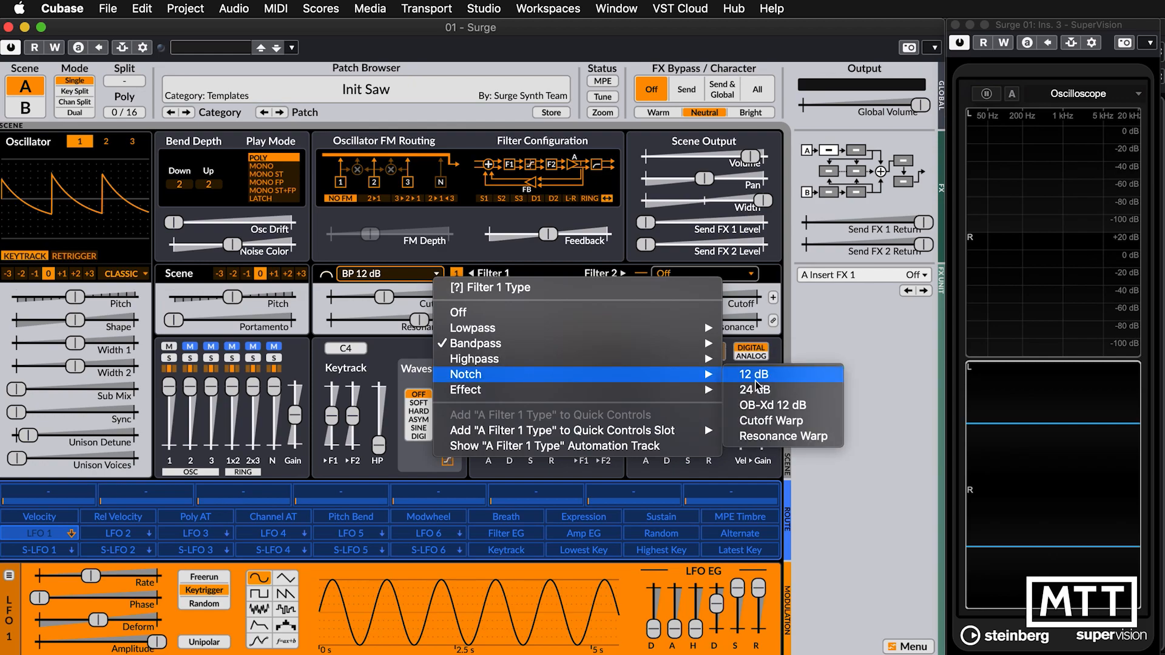
pyautogui.click(755, 377)
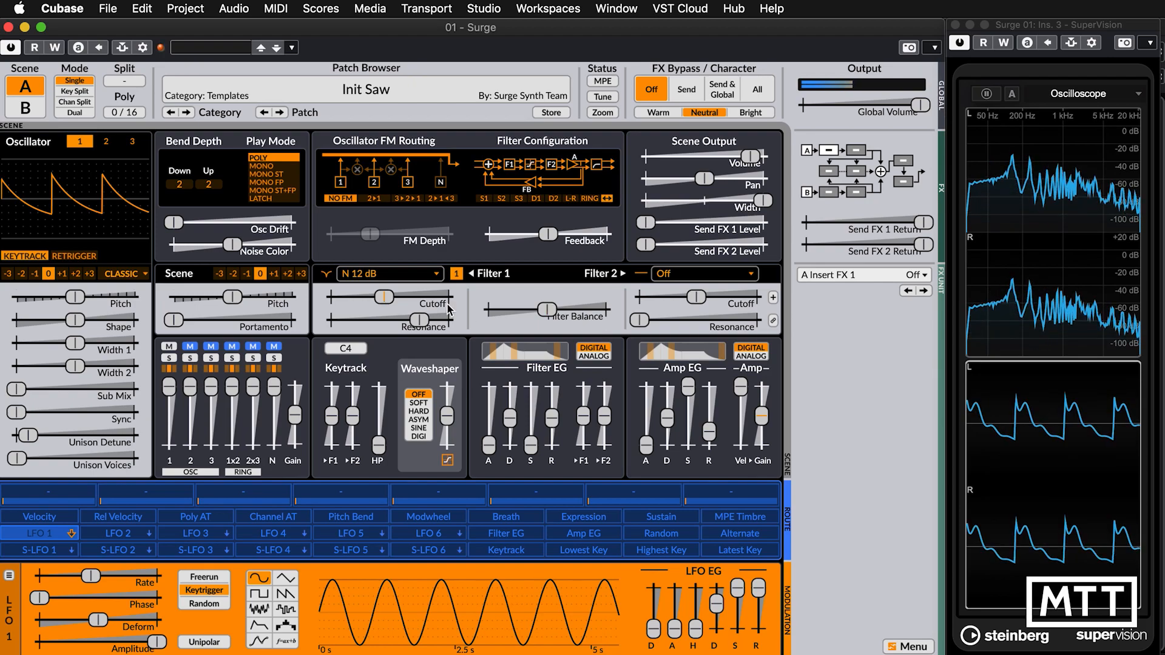
pyautogui.moveTo(384, 297); pyautogui.dragTo(416, 296)
# - Change Filter 1 to the Allpass effect, with the cutoff raised to nearly its maximum and the resonance lowered to its minimum
pyautogui.click(429, 274)
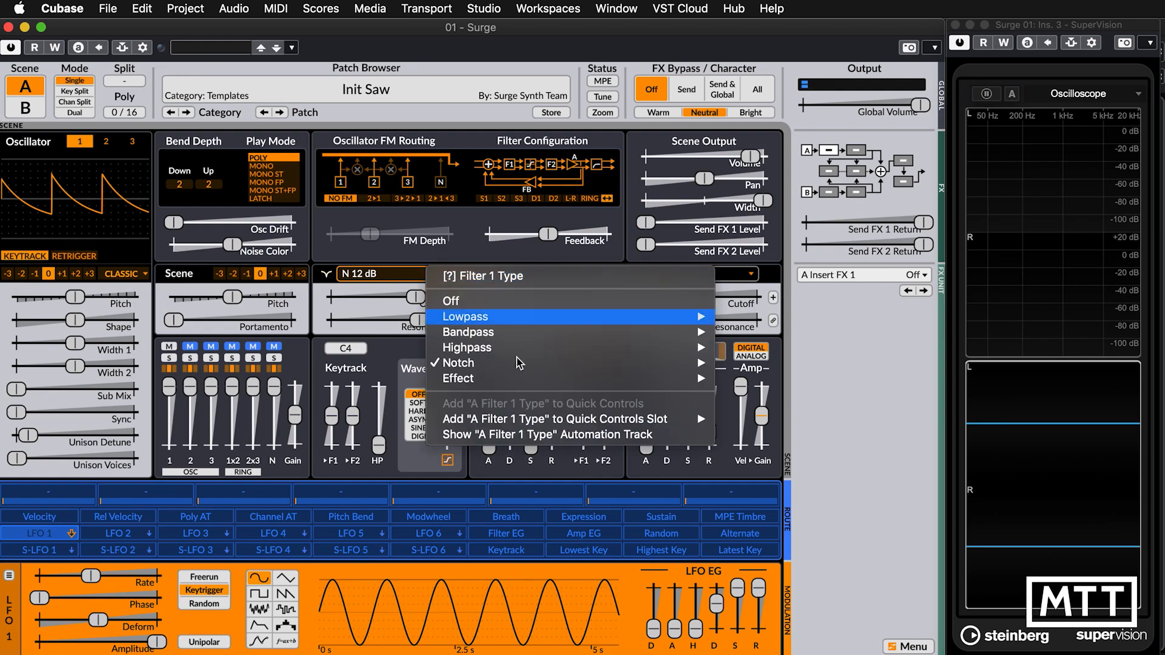
pyautogui.moveTo(580, 389)
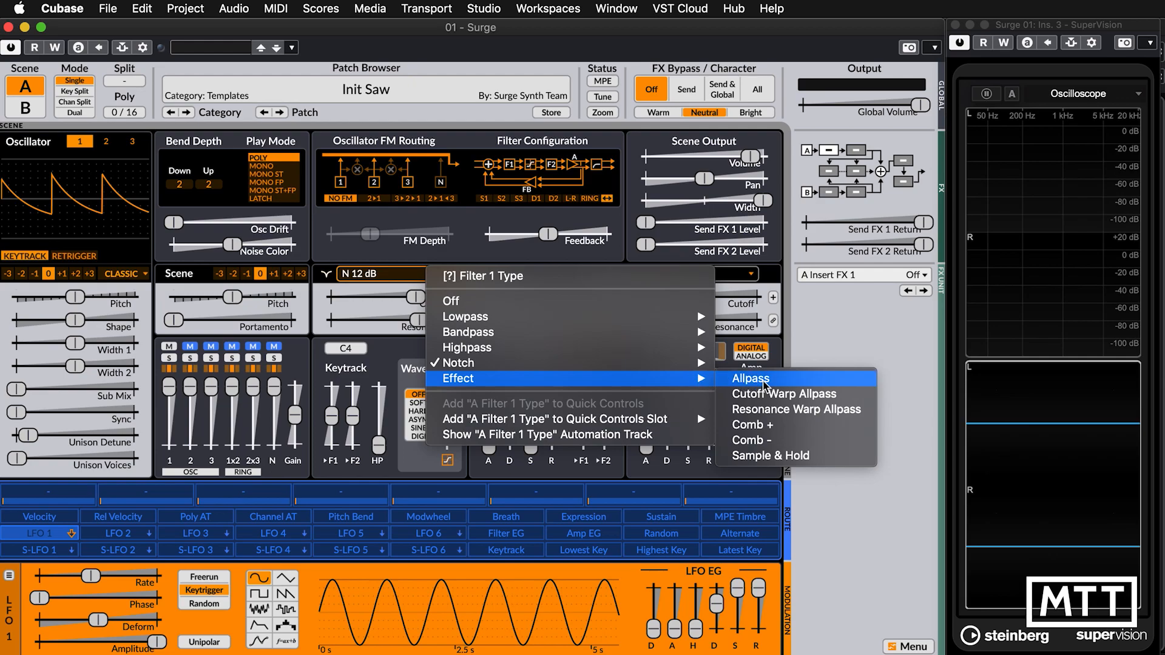
pyautogui.click(751, 378)
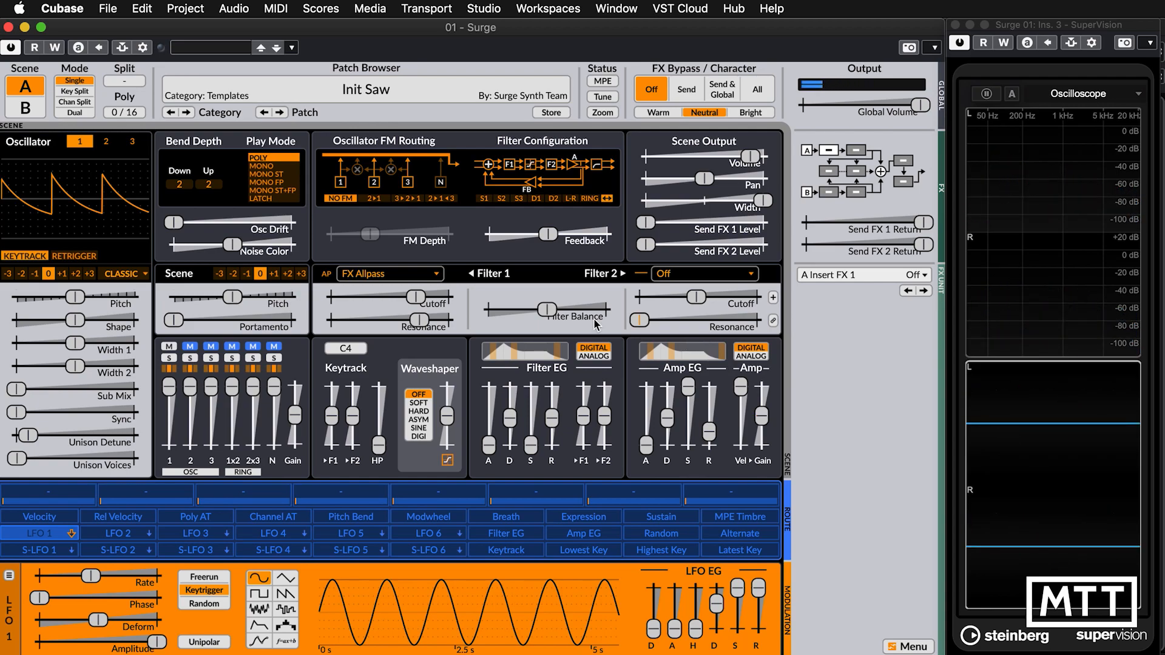
pyautogui.moveTo(424, 298); pyautogui.dragTo(449, 297)
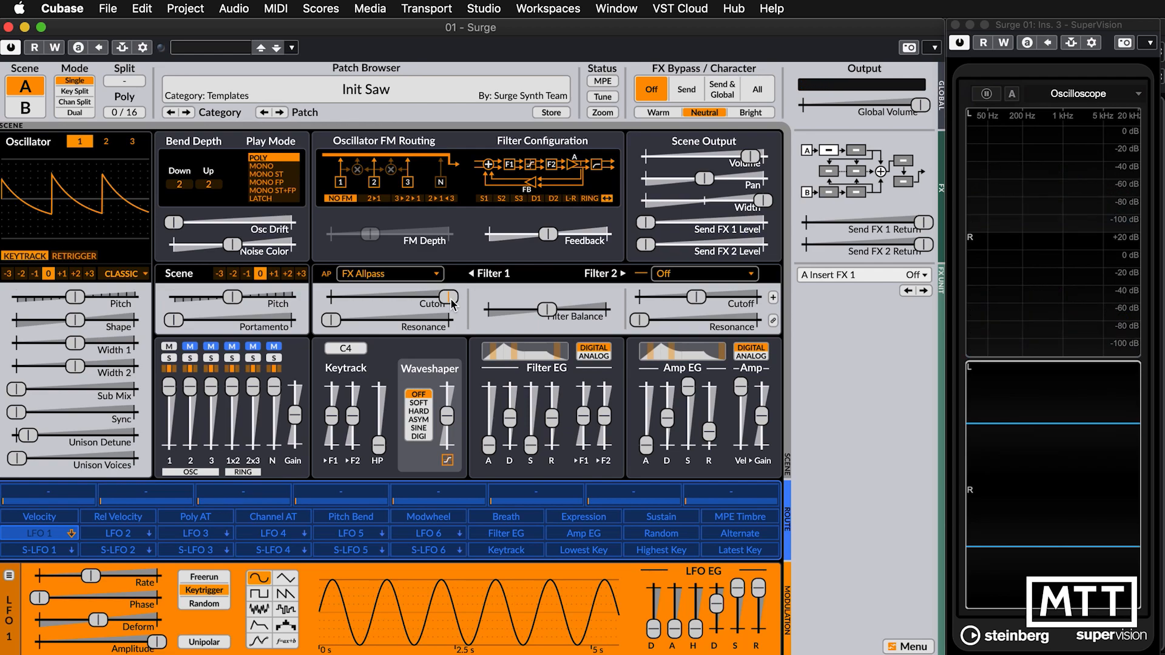
# - Change Filter 1 to the Sample & Hold effect, sweep its cutoff down to mid-range, and raise it again to about three quarters
pyautogui.click(402, 274)
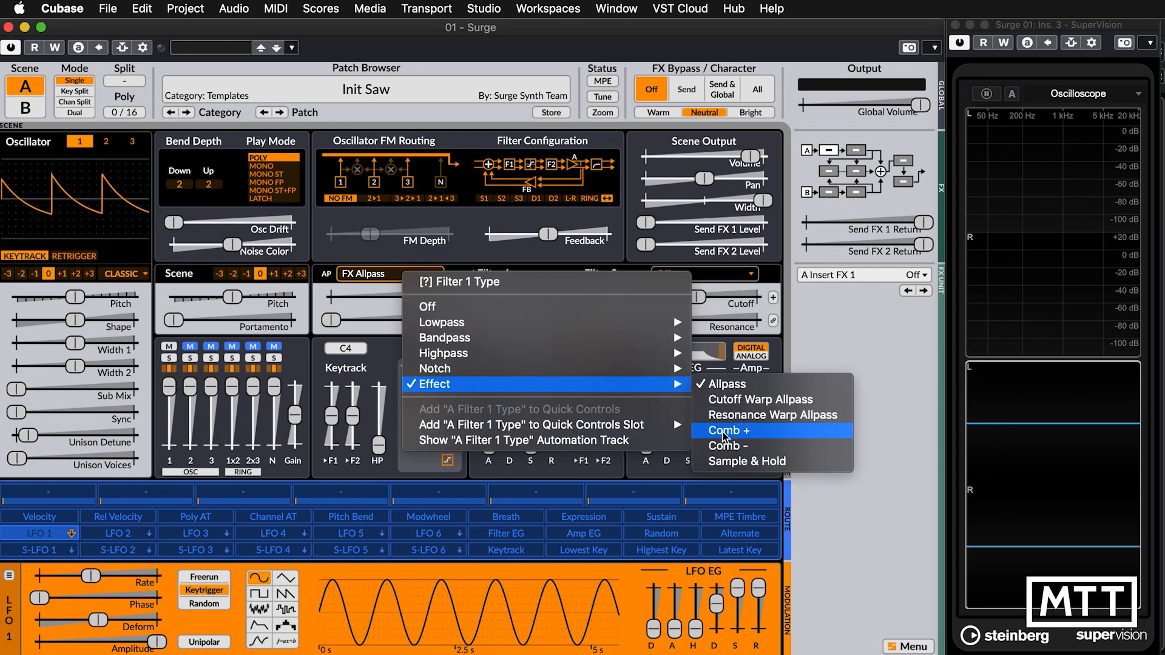
pyautogui.click(744, 463)
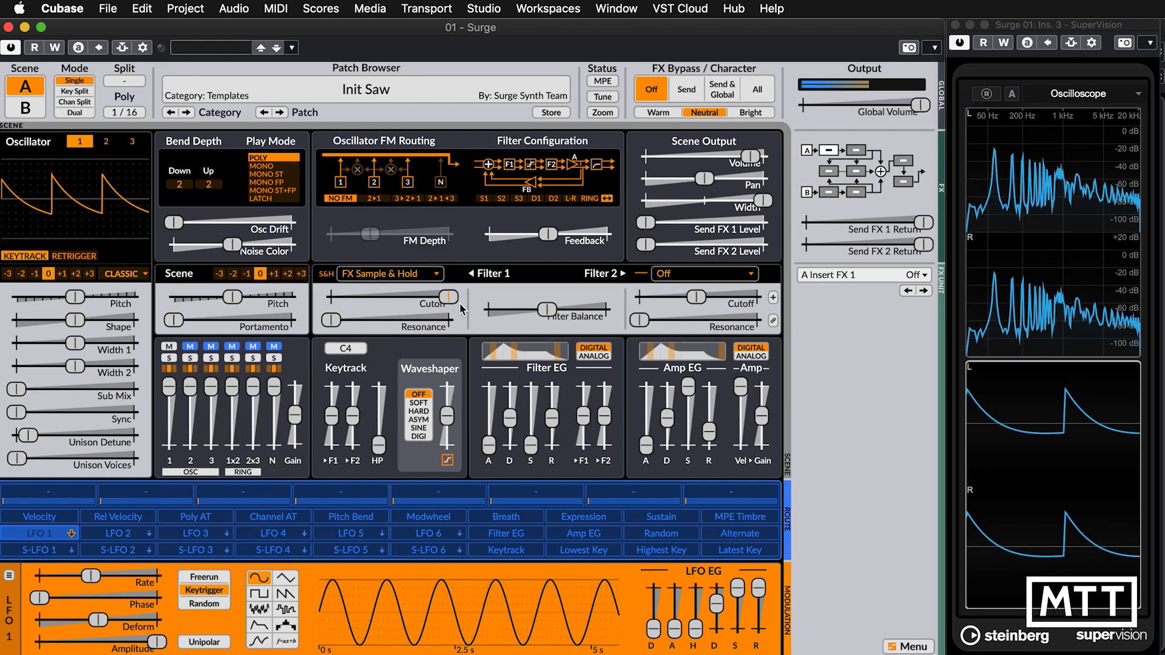
pyautogui.moveTo(460, 306); pyautogui.dragTo(388, 297)
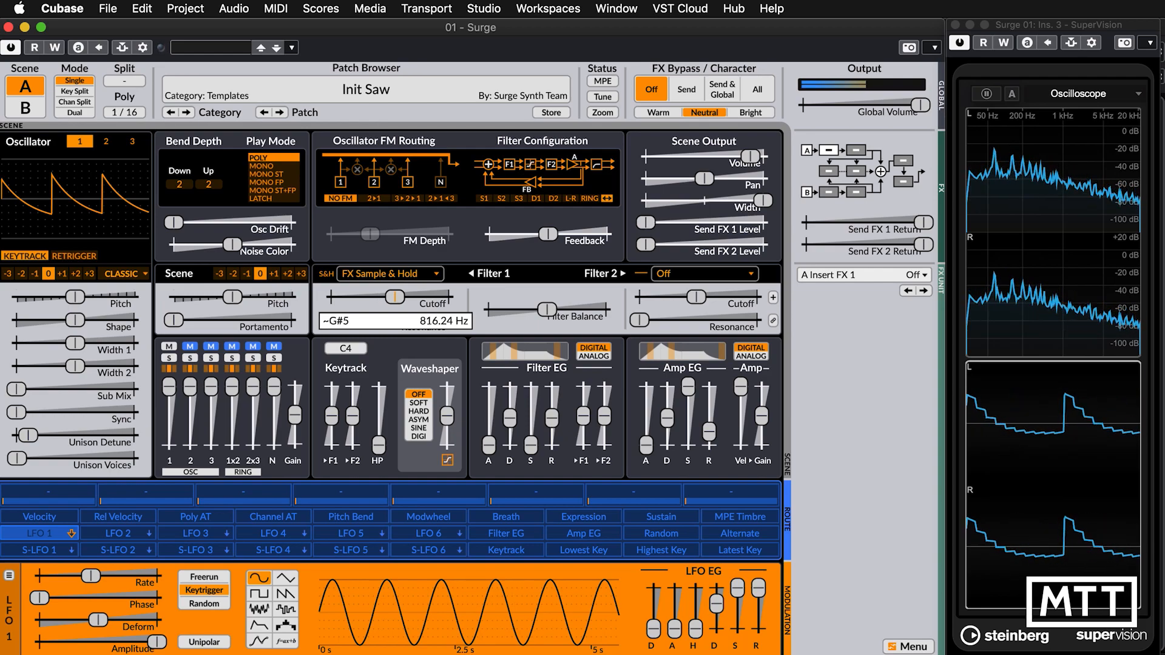
pyautogui.moveTo(386, 297); pyautogui.dragTo(423, 298)
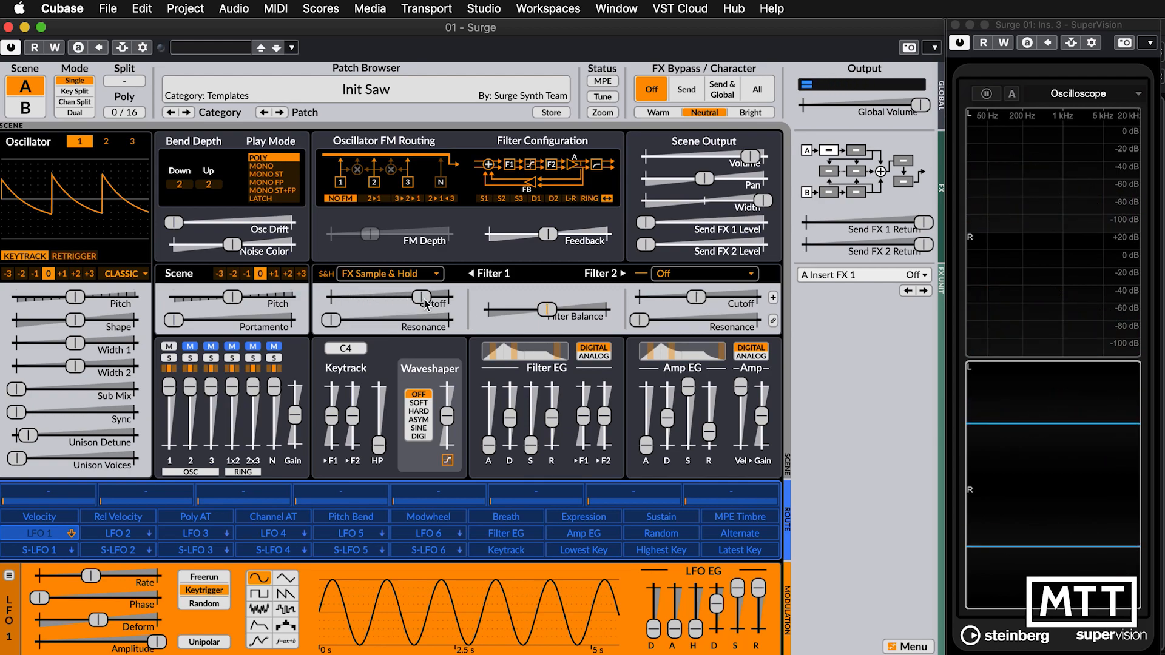
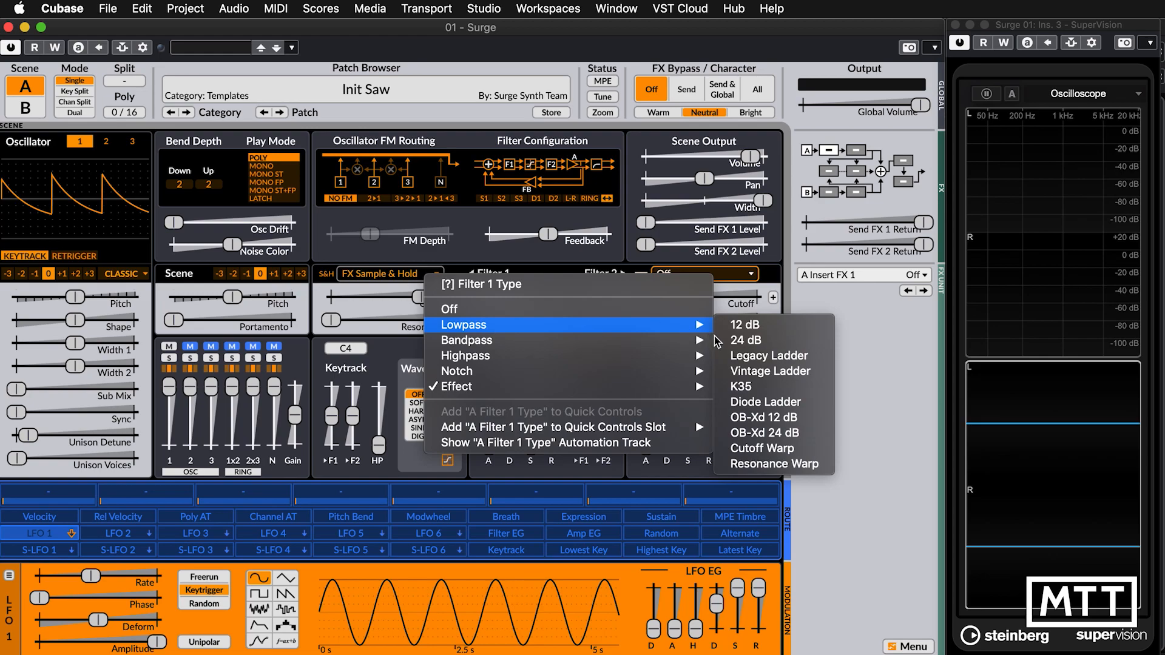
# - Set both Filter 1 and Filter 2 to the 24 dB lowpass type and choose the S1 serial filter configuration
pyautogui.click(737, 339)
pyautogui.click(697, 275)
pyautogui.moveTo(762, 331)
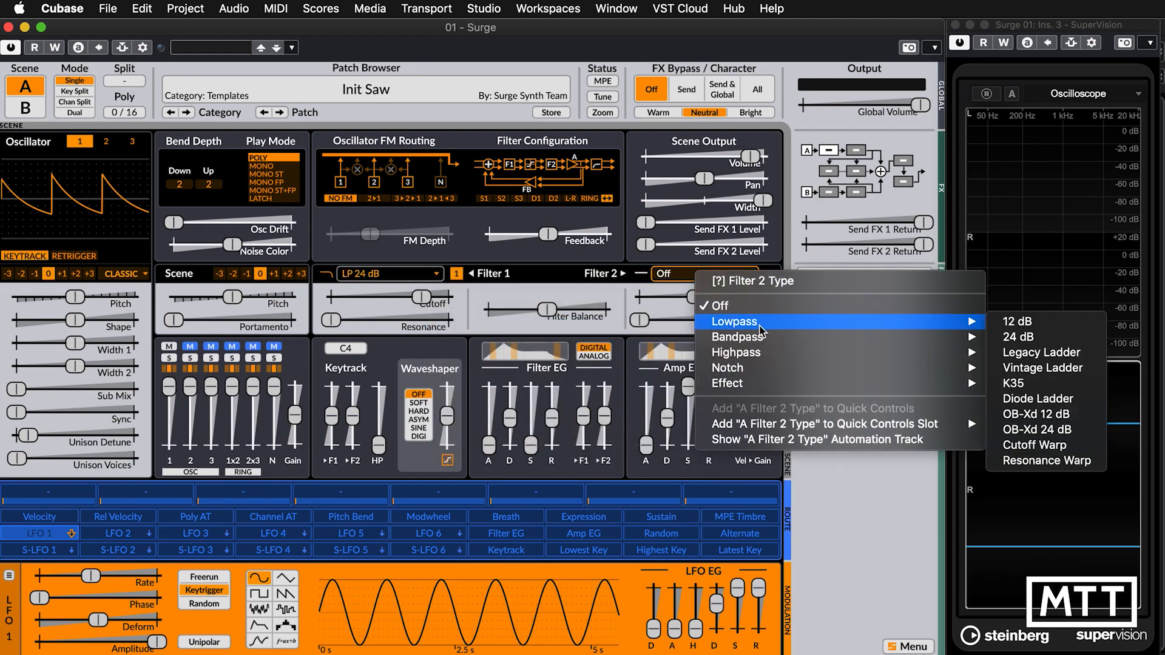
pyautogui.click(1011, 337)
pyautogui.click(489, 199)
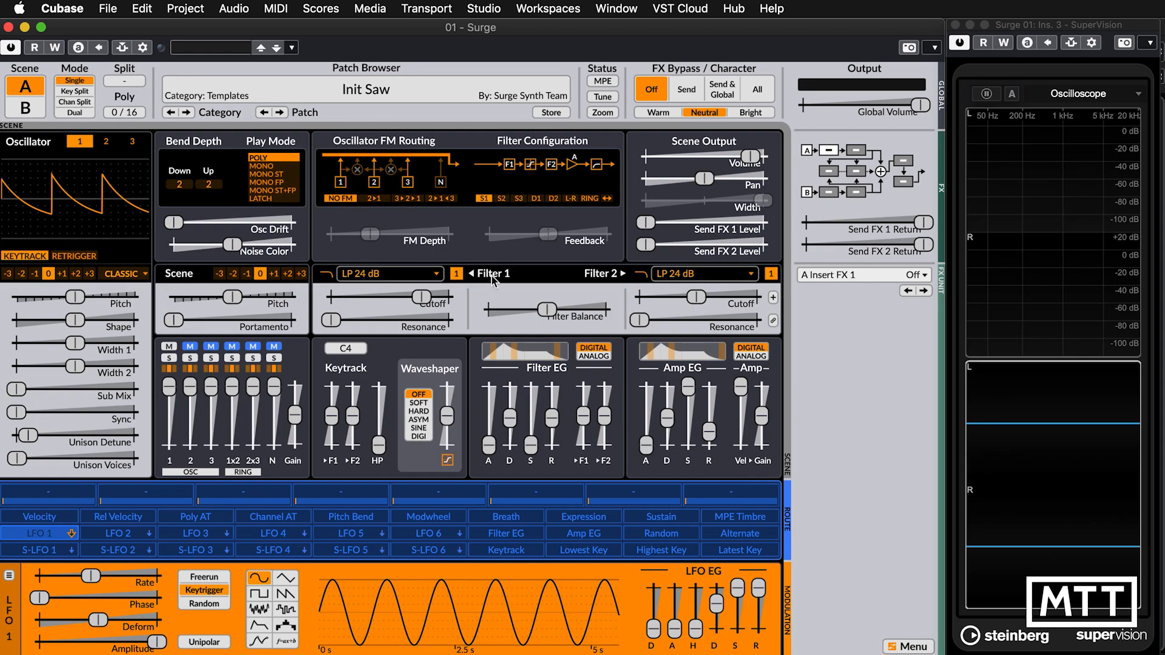
# - Raise Filter 2's cutoff and resonance, and raise Filter 1's resonance to about a third of its range
pyautogui.moveTo(699, 304); pyautogui.dragTo(721, 299)
pyautogui.moveTo(654, 322); pyautogui.dragTo(682, 320)
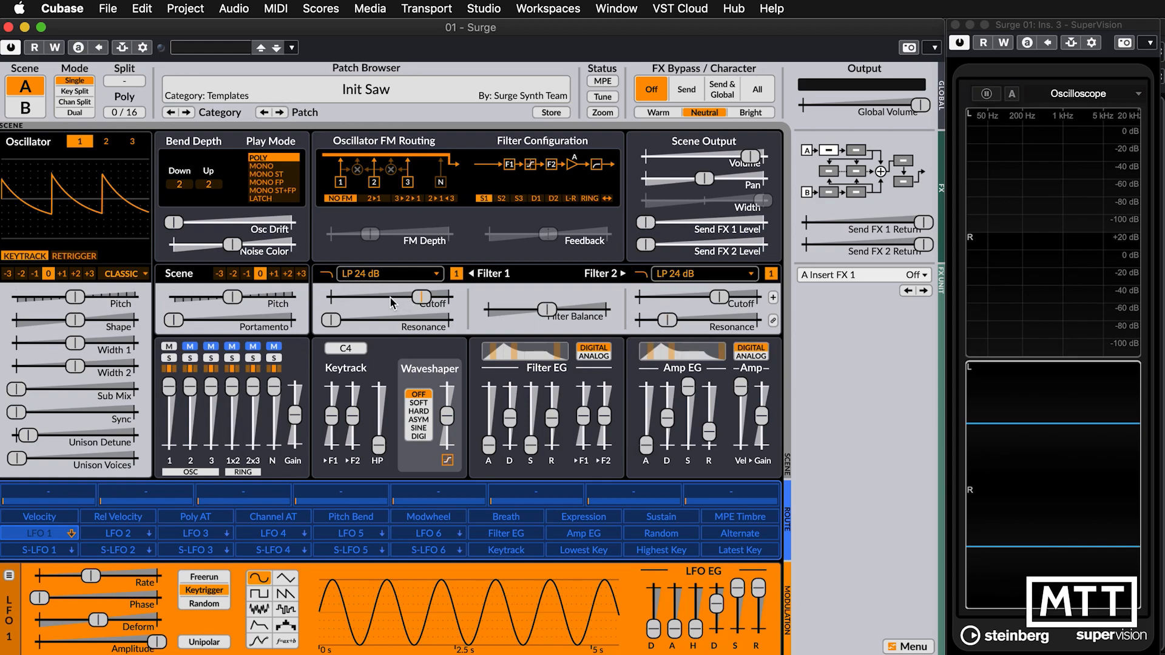
pyautogui.moveTo(344, 319); pyautogui.dragTo(368, 324)
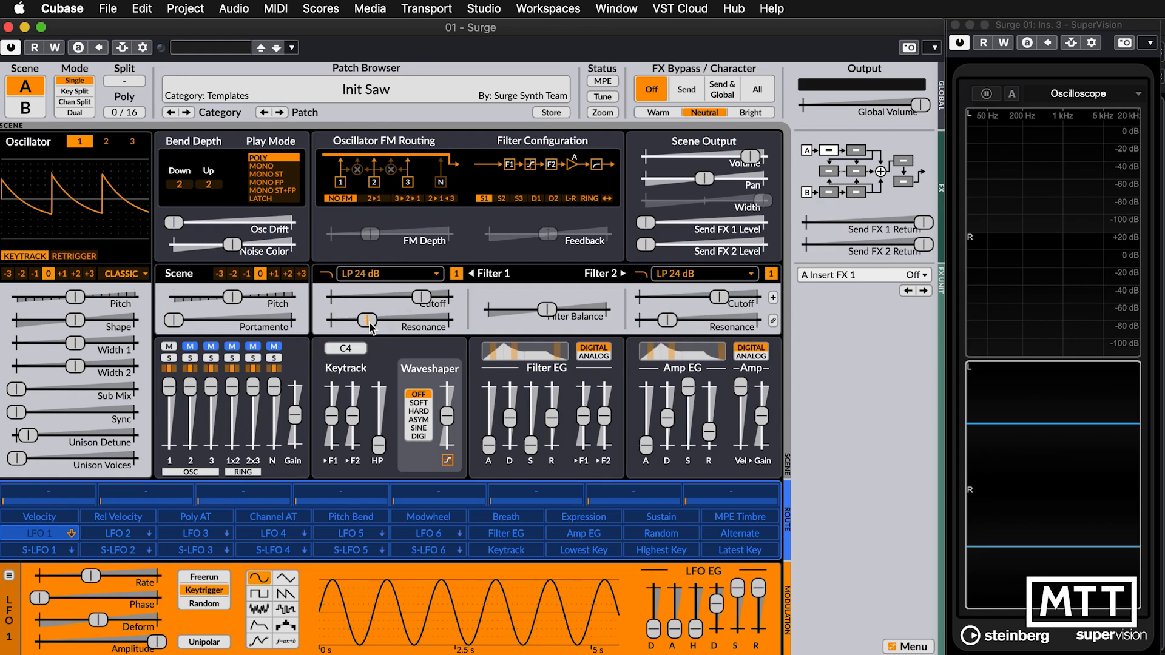
# - Link Filter 2's resonance to Filter 1, raise the shared resonance to a high setting, and slightly lower both filters' cutoffs
pyautogui.click(772, 321)
pyautogui.moveTo(378, 322); pyautogui.dragTo(431, 321)
pyautogui.moveTo(722, 299)
pyautogui.mouseDown()
pyautogui.moveTo(699, 300)
pyautogui.moveTo(721, 300)
pyautogui.mouseUp()
pyautogui.moveTo(414, 302); pyautogui.dragTo(405, 301)
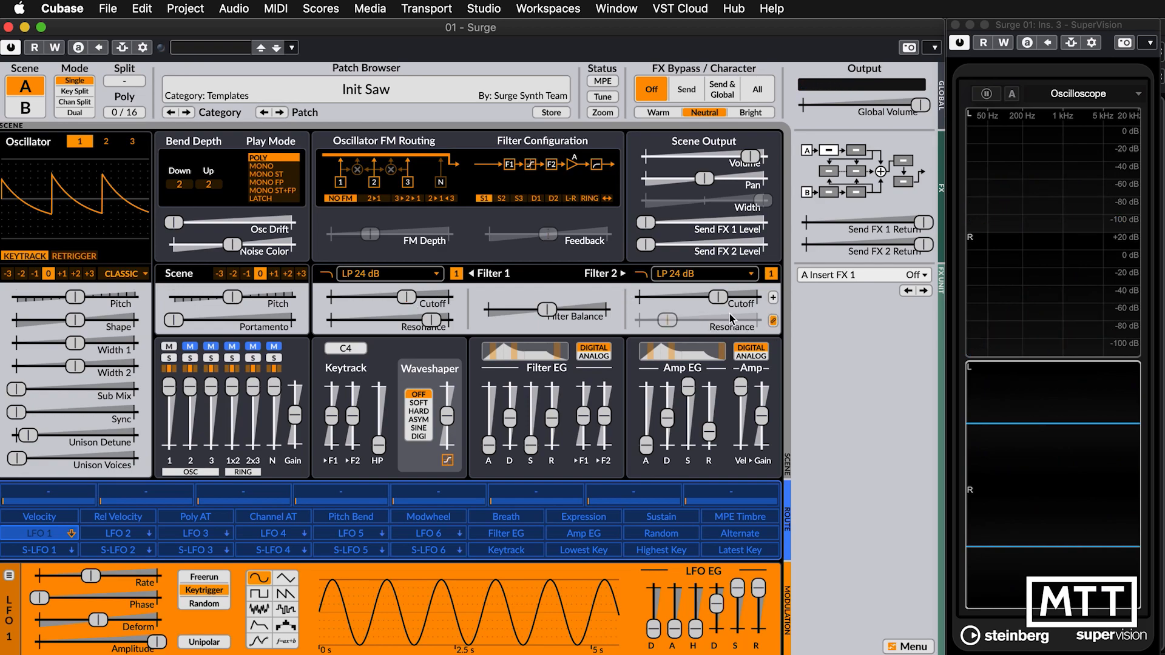
# - Unlink Filter 2's resonance to raise it separately, relink it to Filter 1, and slightly lower the shared resonance
pyautogui.click(772, 321)
pyautogui.moveTo(661, 323); pyautogui.dragTo(745, 328)
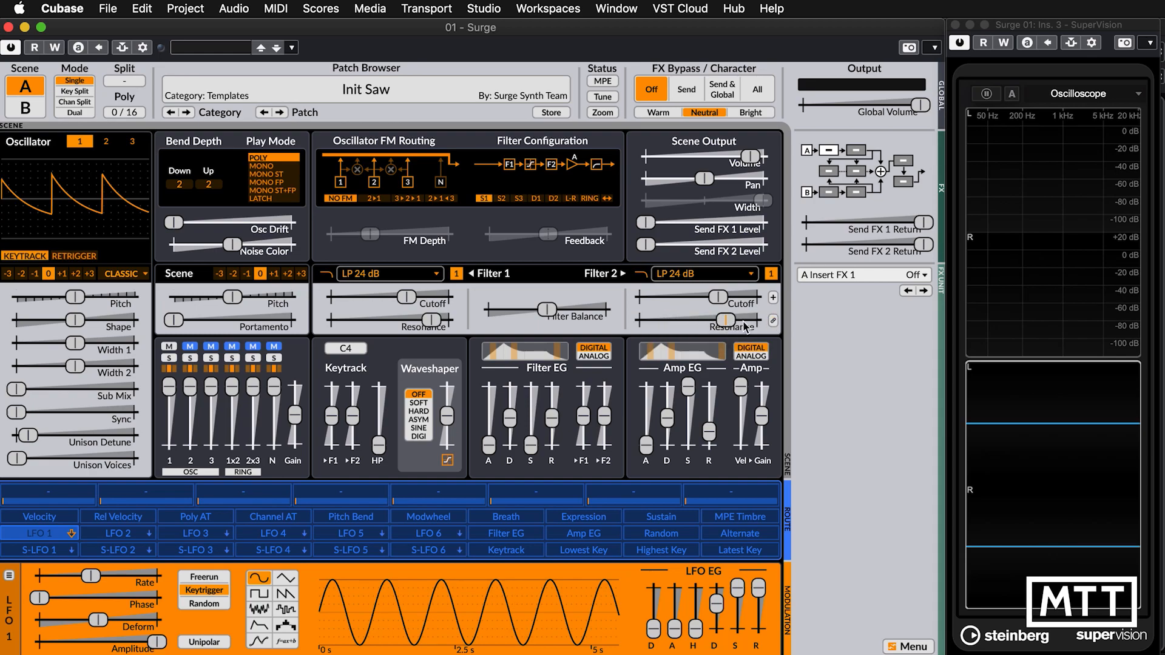
pyautogui.click(775, 321)
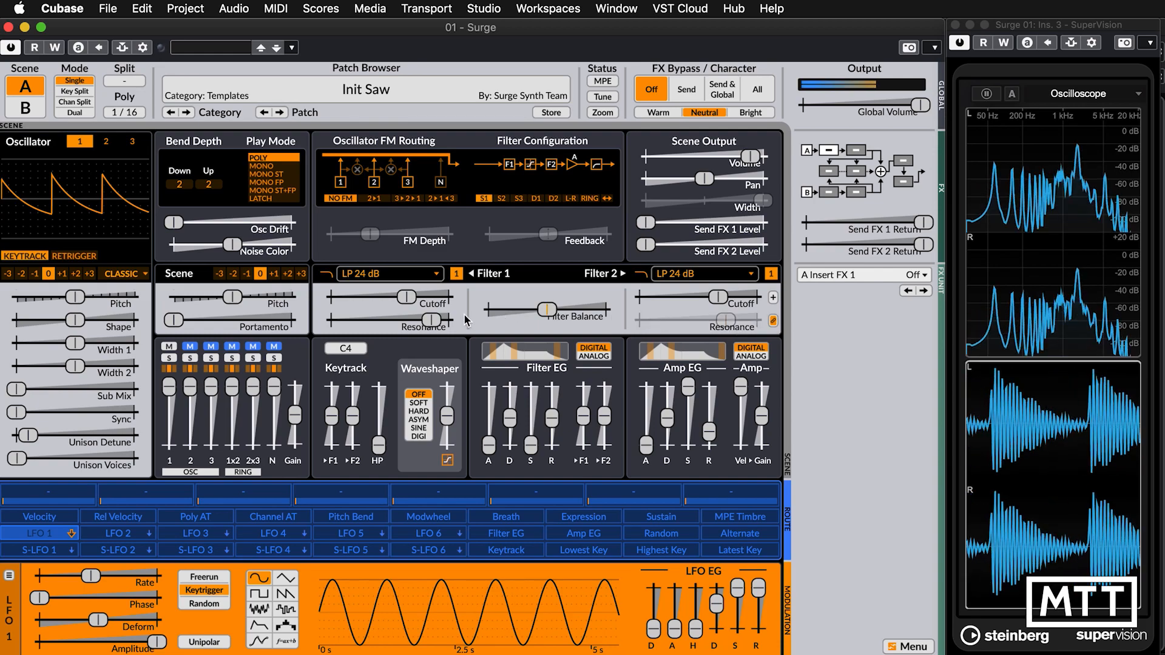
pyautogui.moveTo(432, 320)
pyautogui.mouseDown()
pyautogui.moveTo(352, 321)
pyautogui.moveTo(420, 320)
pyautogui.mouseUp()
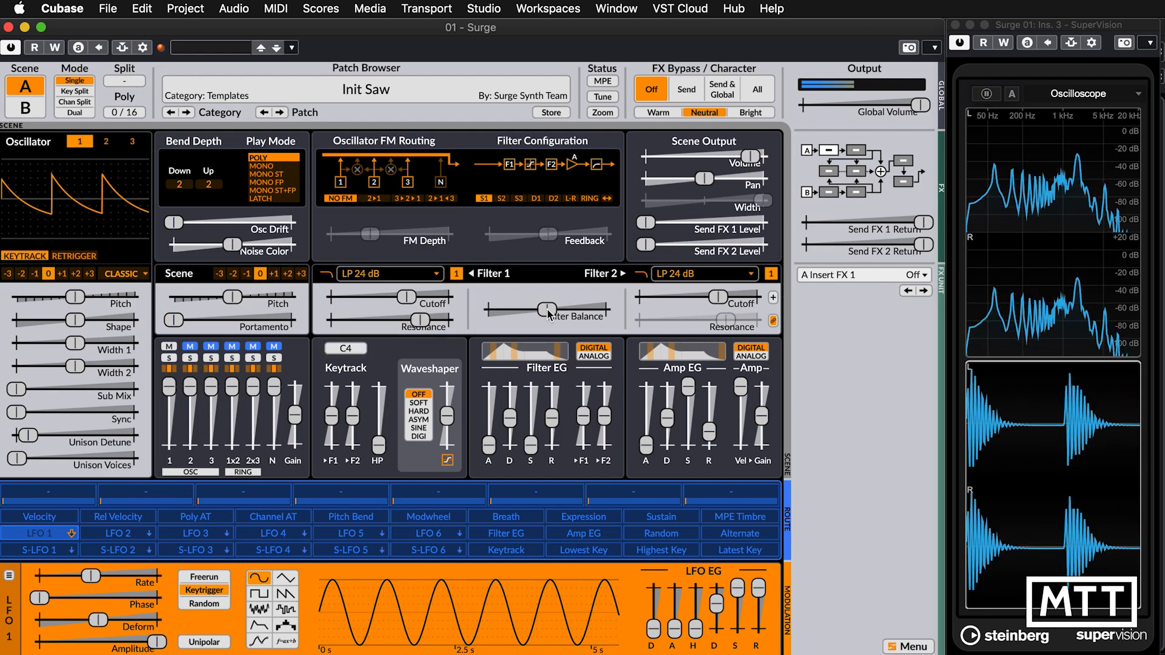
# - Switch Filter 2's cutoff to offset mode, lower Filter 1's cutoff slightly, and reset the offset to 0 semitones
pyautogui.click(772, 298)
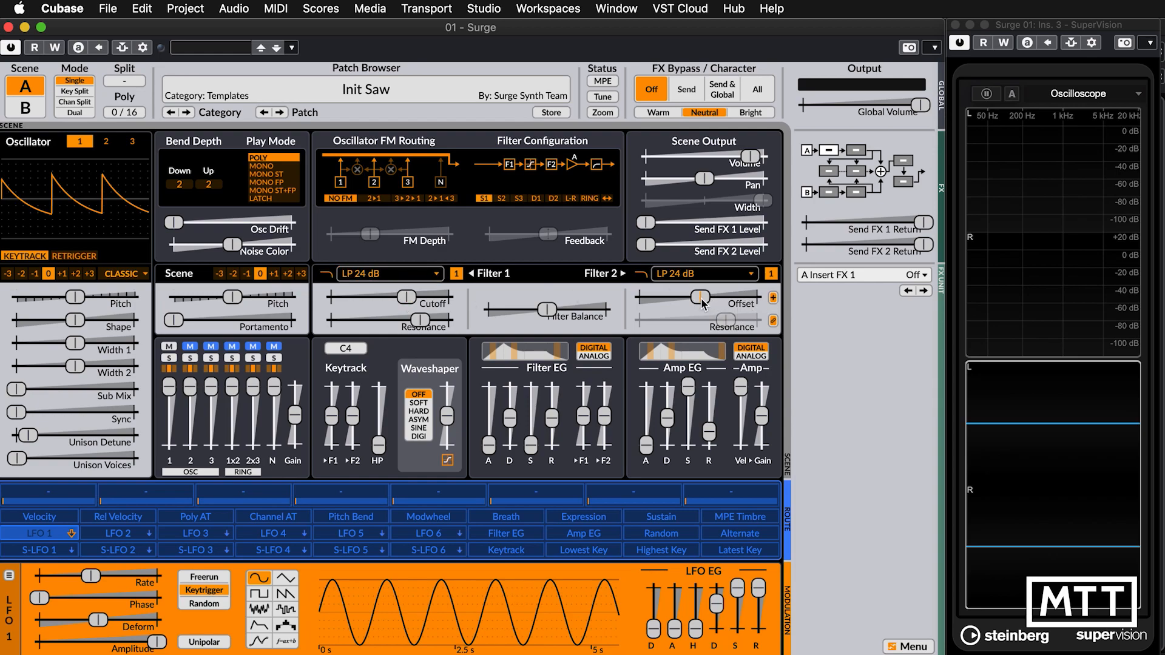
pyautogui.moveTo(407, 297)
pyautogui.mouseDown()
pyautogui.moveTo(421, 296)
pyautogui.moveTo(392, 297)
pyautogui.mouseUp()
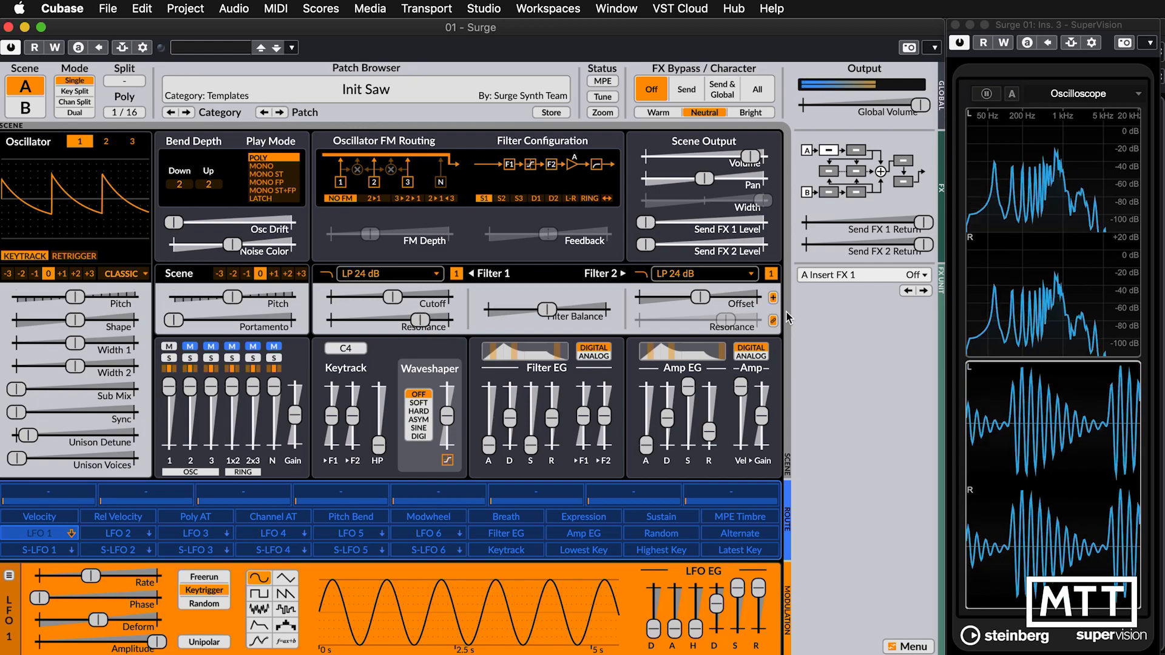
pyautogui.moveTo(395, 298)
pyautogui.mouseDown()
pyautogui.moveTo(377, 298)
pyautogui.moveTo(395, 298)
pyautogui.mouseUp()
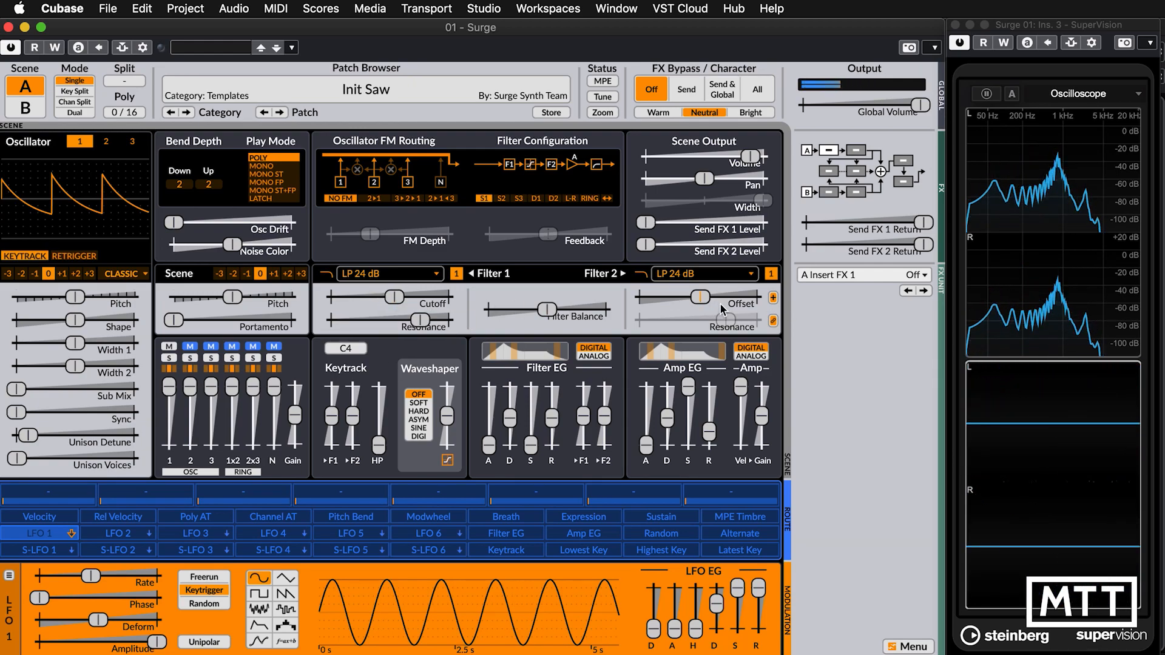
pyautogui.moveTo(709, 301); pyautogui.dragTo(712, 316)
pyautogui.doubleClick(711, 303)
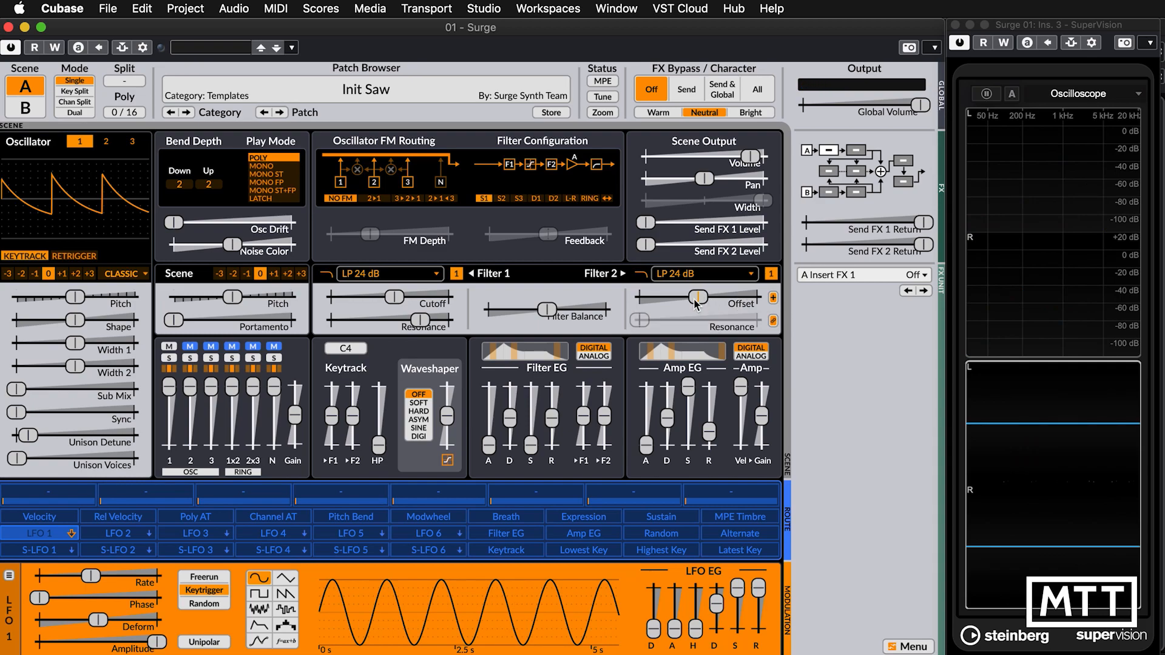
# - Set Filter 2's cutoff offset to 12 semitones and raise Filter 1's cutoff to about three quarters of its range
pyautogui.rightClick(697, 296)
pyautogui.click(735, 333)
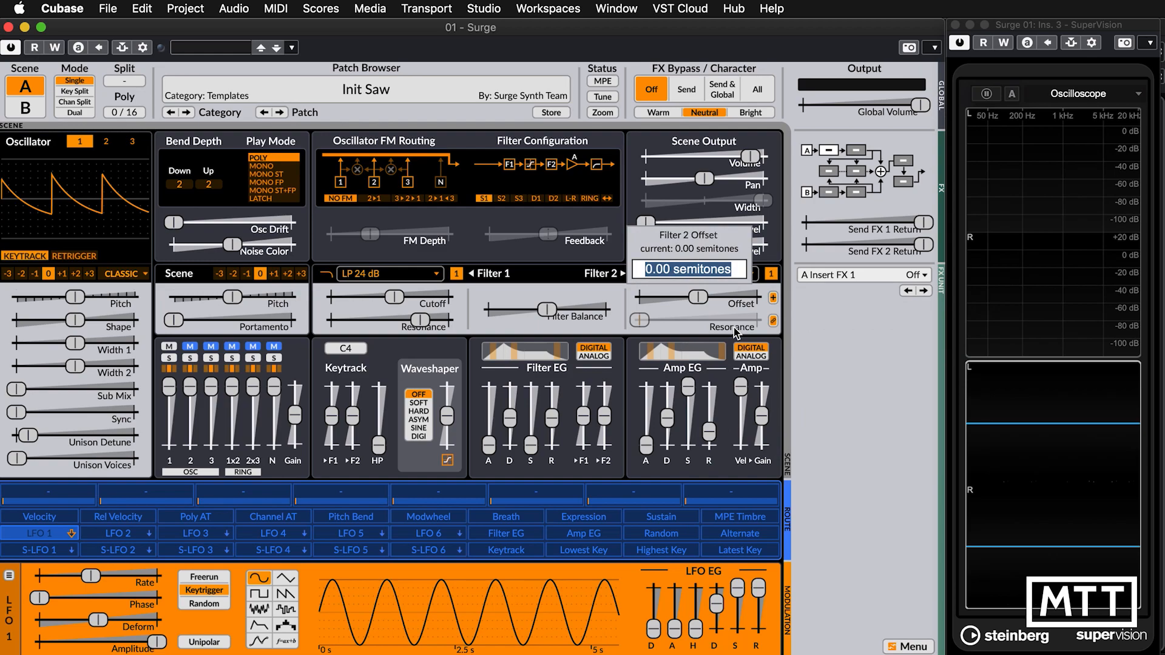
pyautogui.write('12')
pyautogui.press('Return')
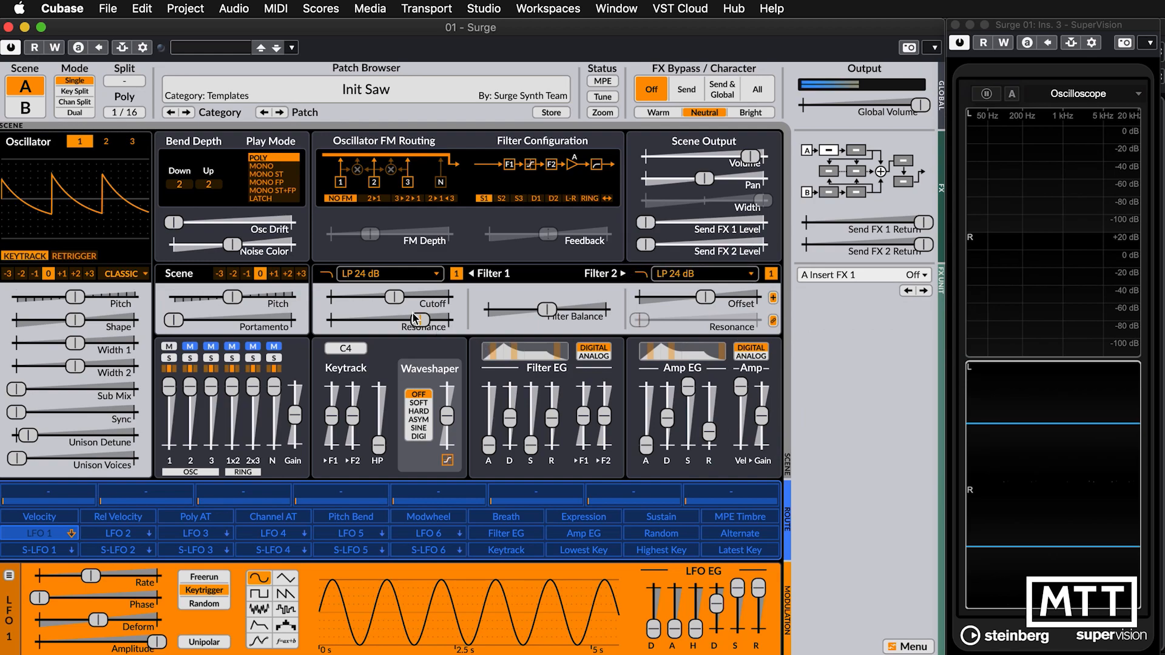
pyautogui.moveTo(400, 303)
pyautogui.mouseDown()
pyautogui.moveTo(366, 304)
pyautogui.moveTo(418, 297)
pyautogui.moveTo(358, 298)
pyautogui.moveTo(419, 297)
pyautogui.mouseUp()
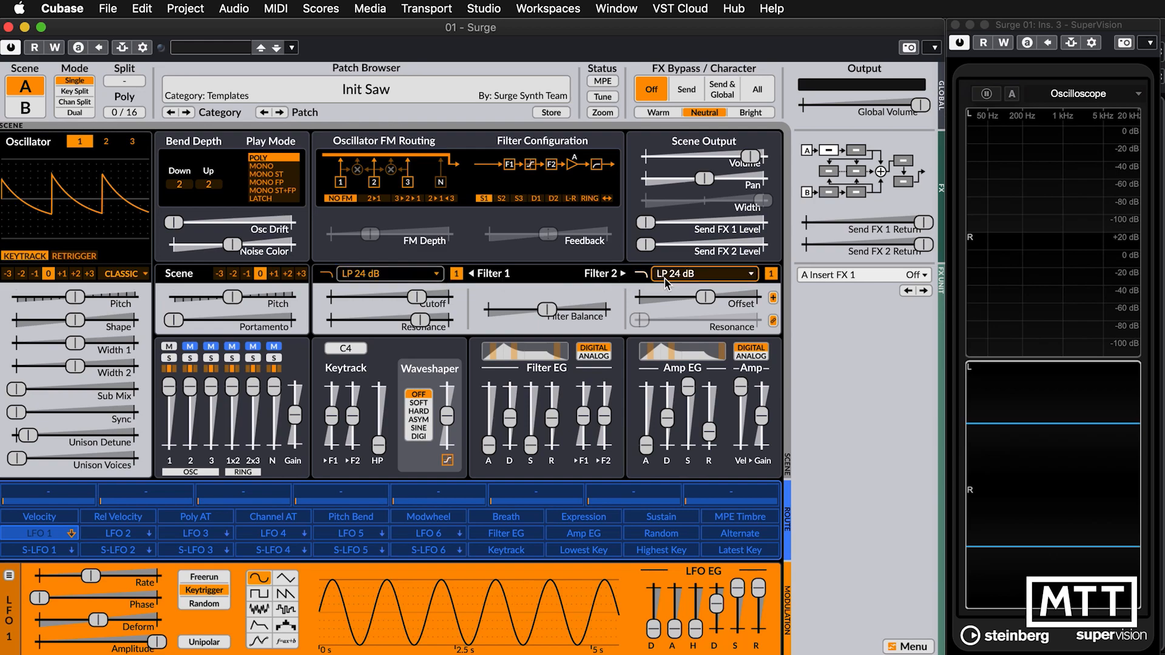
# - Change Filter 2 to the 24 dB highpass type
pyautogui.rightClick(704, 279)
pyautogui.moveTo(764, 329)
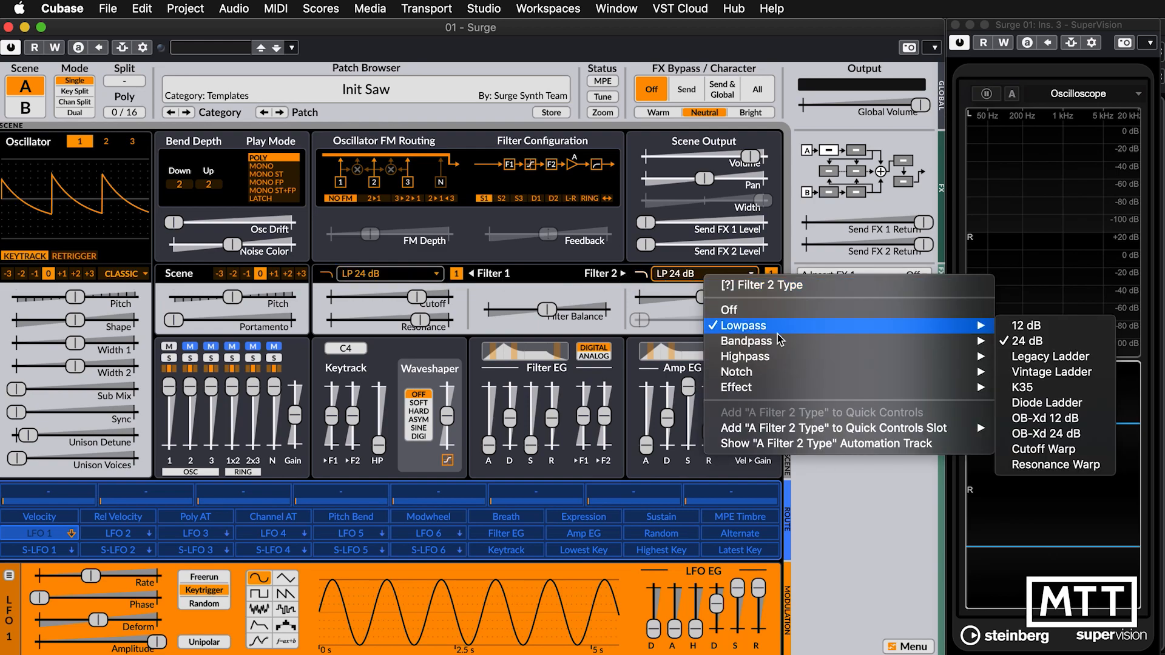
pyautogui.moveTo(779, 362)
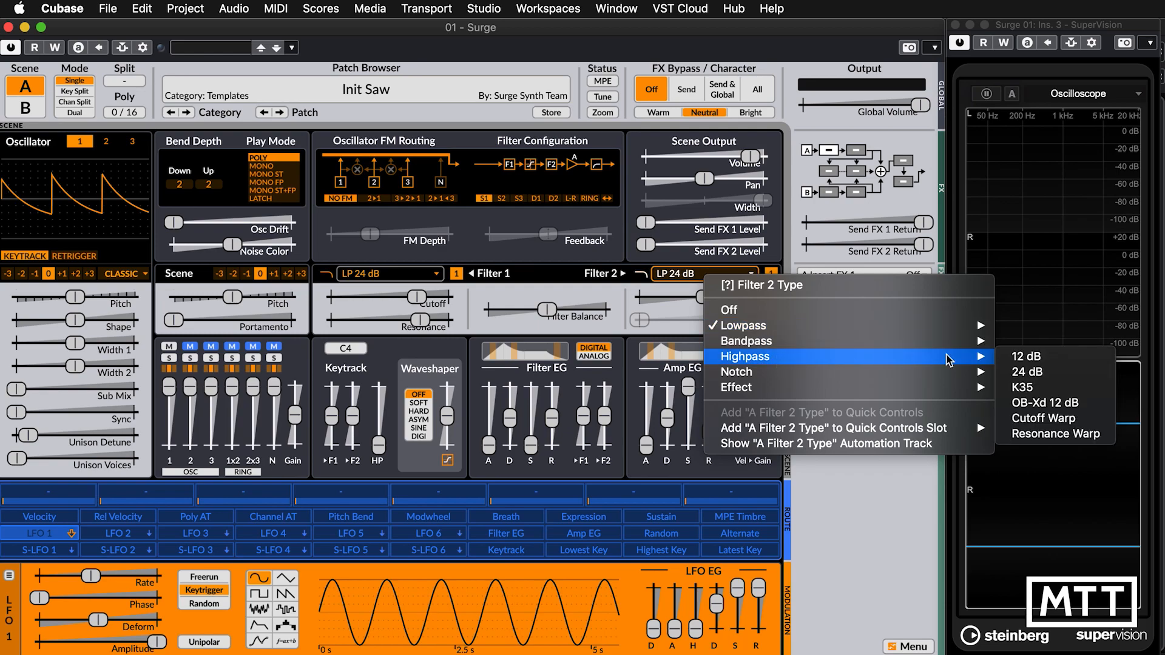
pyautogui.click(1032, 372)
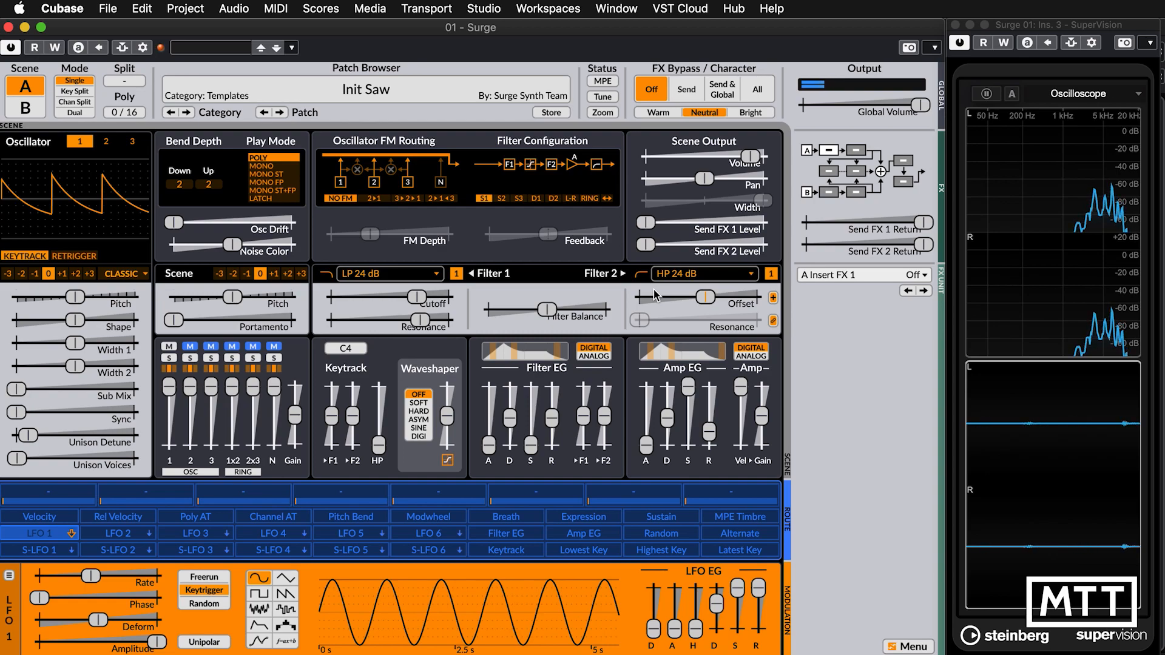
# - Lower Filter 1's cutoff to slightly above mid-range and return Filter 2's cutoff offset to 0 semitones
pyautogui.moveTo(416, 296)
pyautogui.mouseDown()
pyautogui.moveTo(427, 296)
pyautogui.moveTo(391, 296)
pyautogui.moveTo(397, 303)
pyautogui.mouseUp()
pyautogui.moveTo(708, 301); pyautogui.dragTo(707, 300)
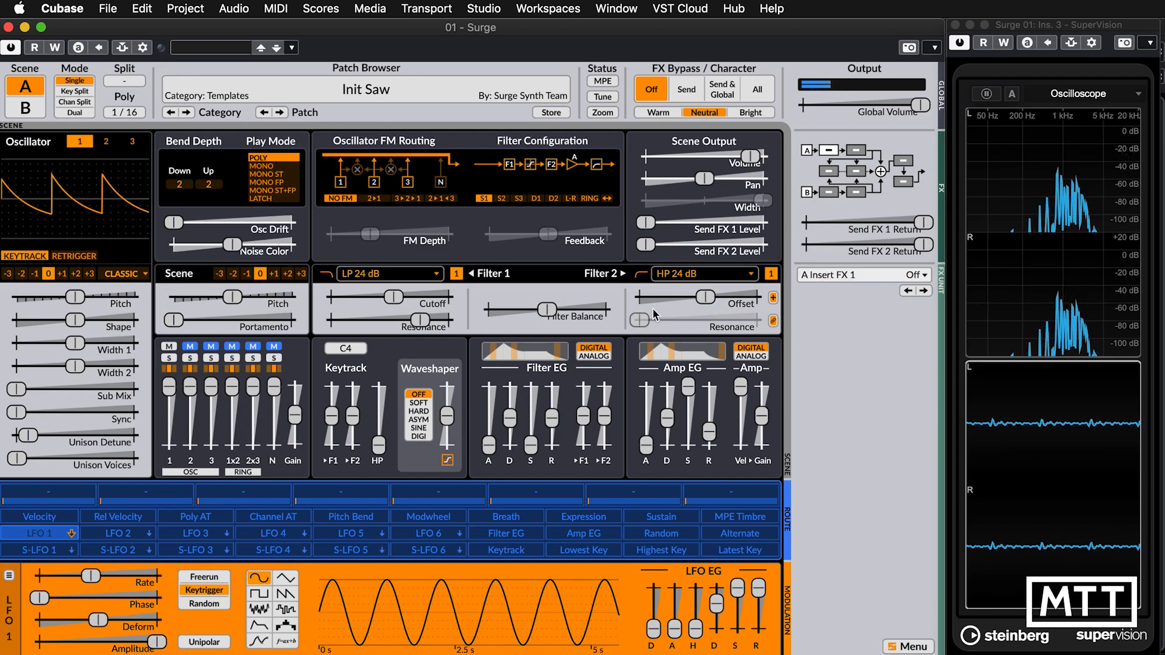
pyautogui.moveTo(708, 299)
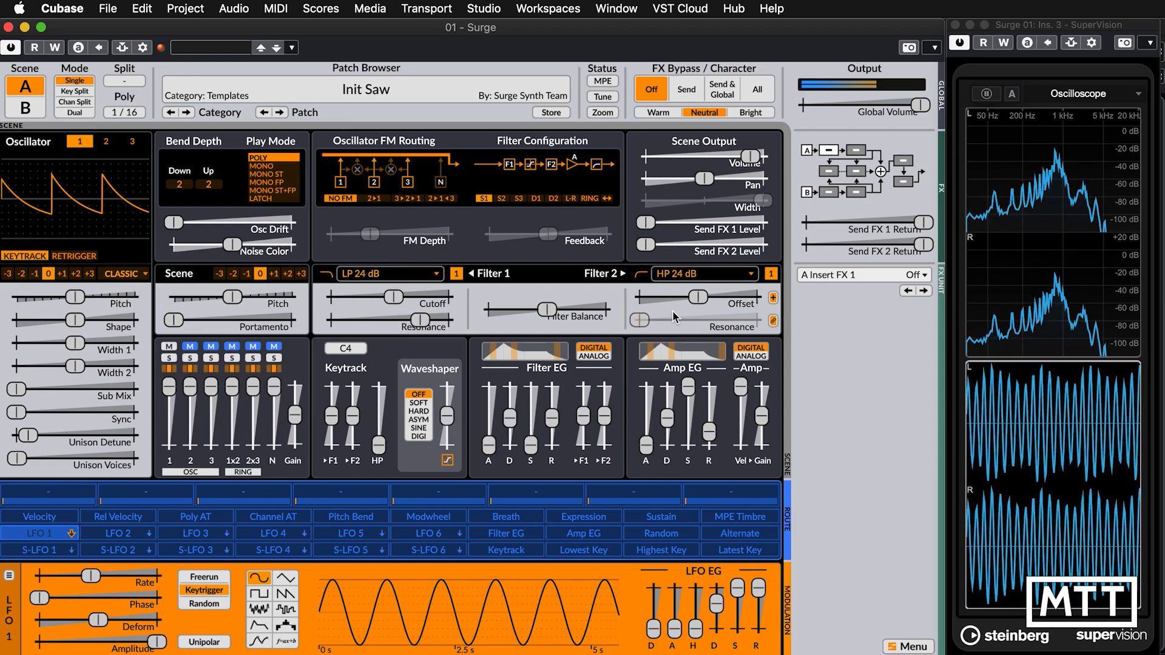
# - Set Filter 2's cutoff offset to -12 semitones and sweep Filter 1's cutoff, leaving it slightly higher
pyautogui.rightClick(702, 298)
pyautogui.click(733, 329)
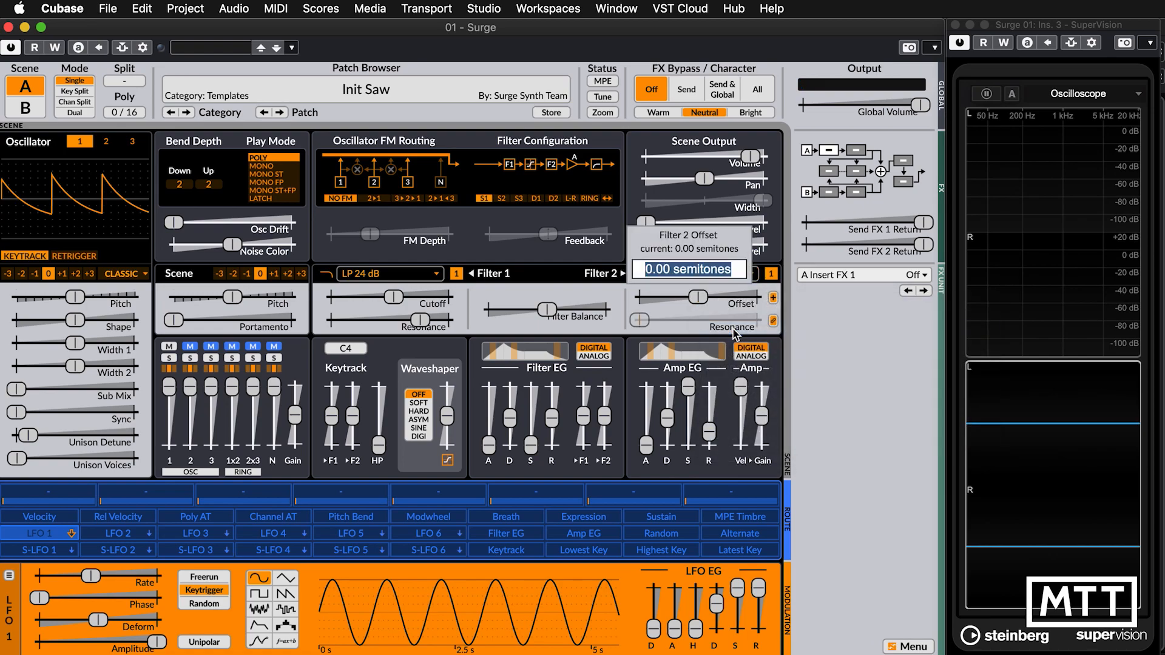
pyautogui.write('-1')
pyautogui.press('Return')
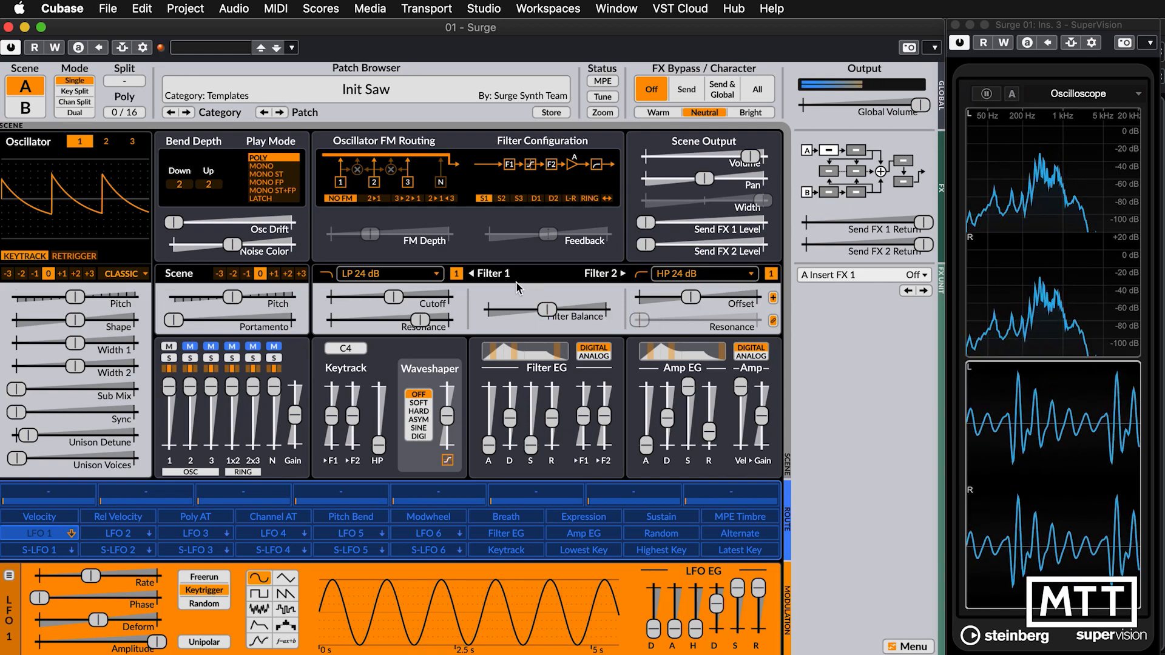
pyautogui.moveTo(393, 297)
pyautogui.mouseDown()
pyautogui.moveTo(373, 297)
pyautogui.moveTo(397, 296)
pyautogui.mouseUp()
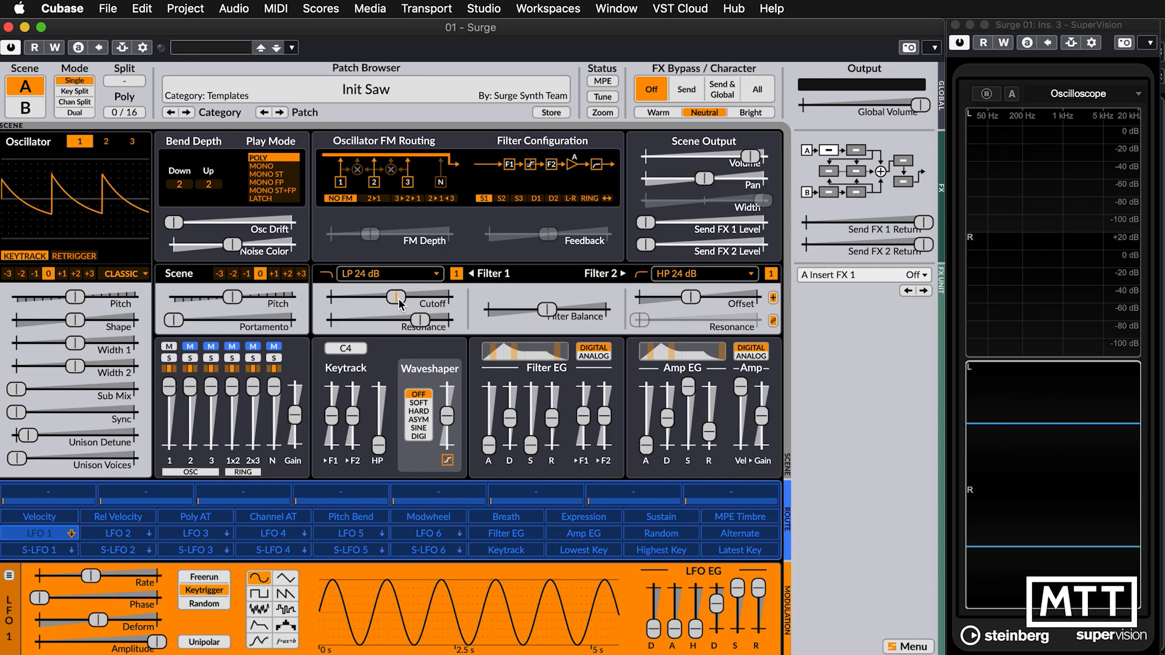
# - Turn off Filter 2's cutoff offset mode and resonance link, and shift the filter balance toward Filter 1
pyautogui.rightClick(675, 274)
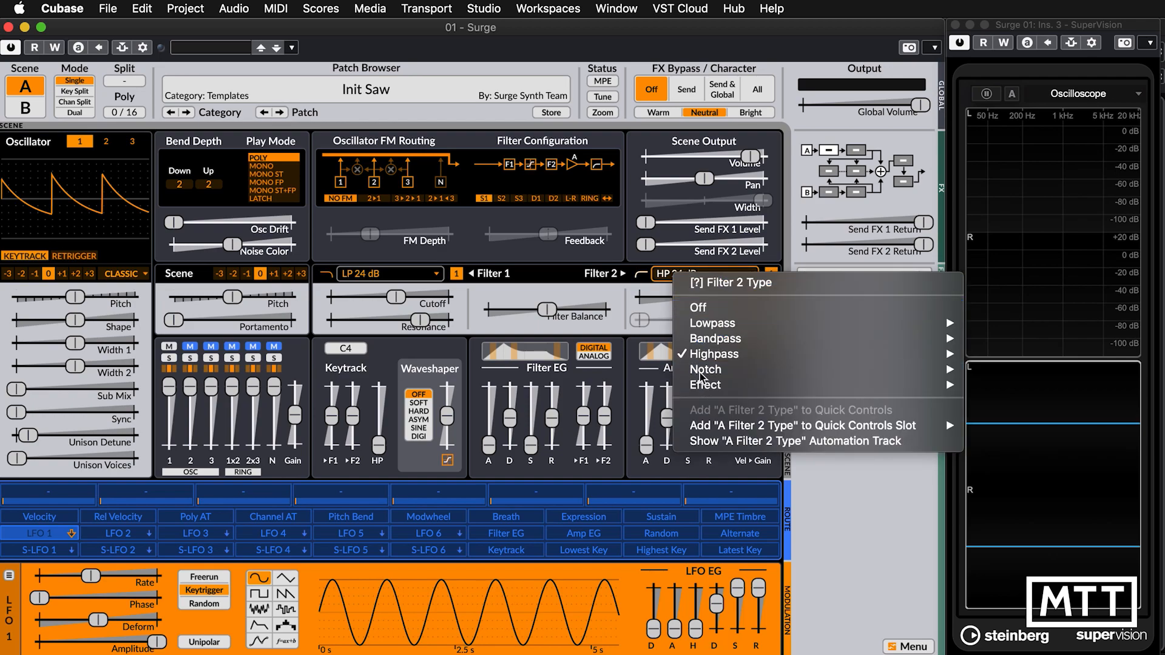
pyautogui.click(620, 281)
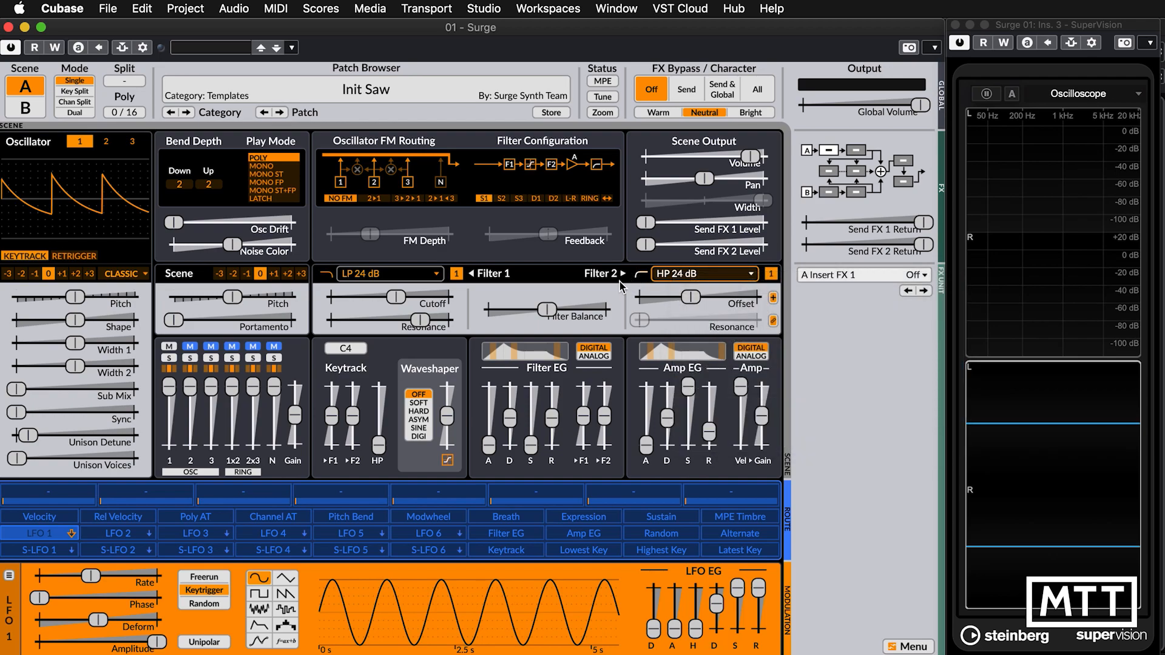
pyautogui.click(772, 298)
pyautogui.click(773, 321)
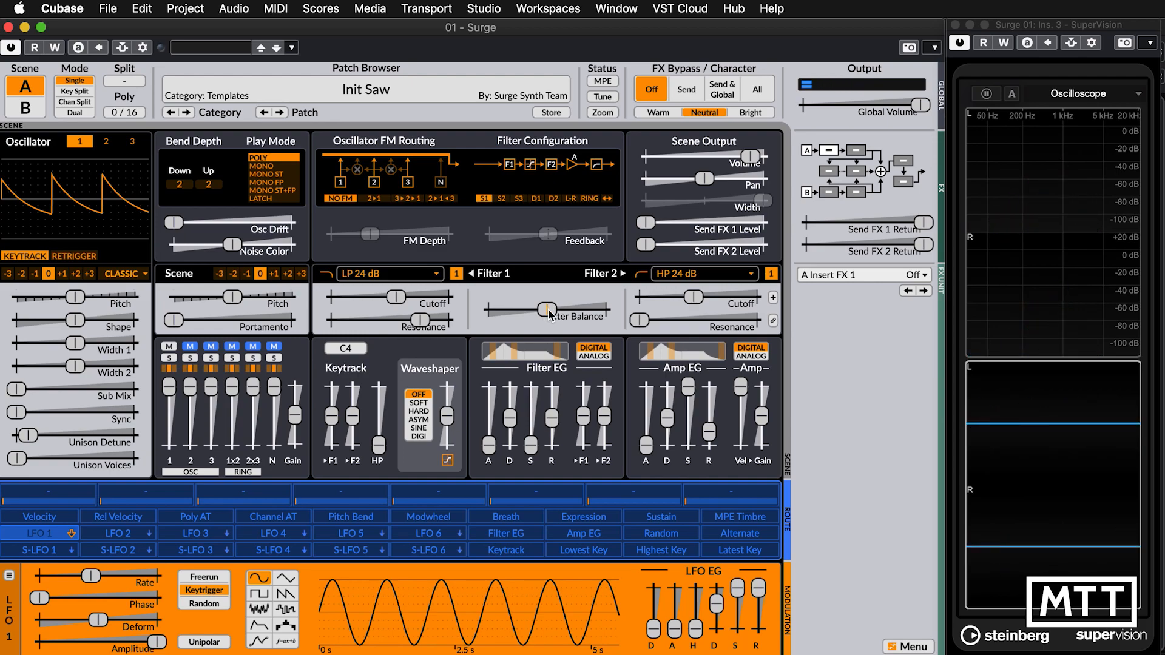
pyautogui.moveTo(549, 314)
pyautogui.mouseDown()
pyautogui.moveTo(489, 314)
pyautogui.moveTo(605, 314)
pyautogui.moveTo(492, 314)
pyautogui.moveTo(539, 314)
pyautogui.moveTo(527, 312)
pyautogui.mouseUp()
pyautogui.moveTo(502, 309); pyautogui.dragTo(493, 311)
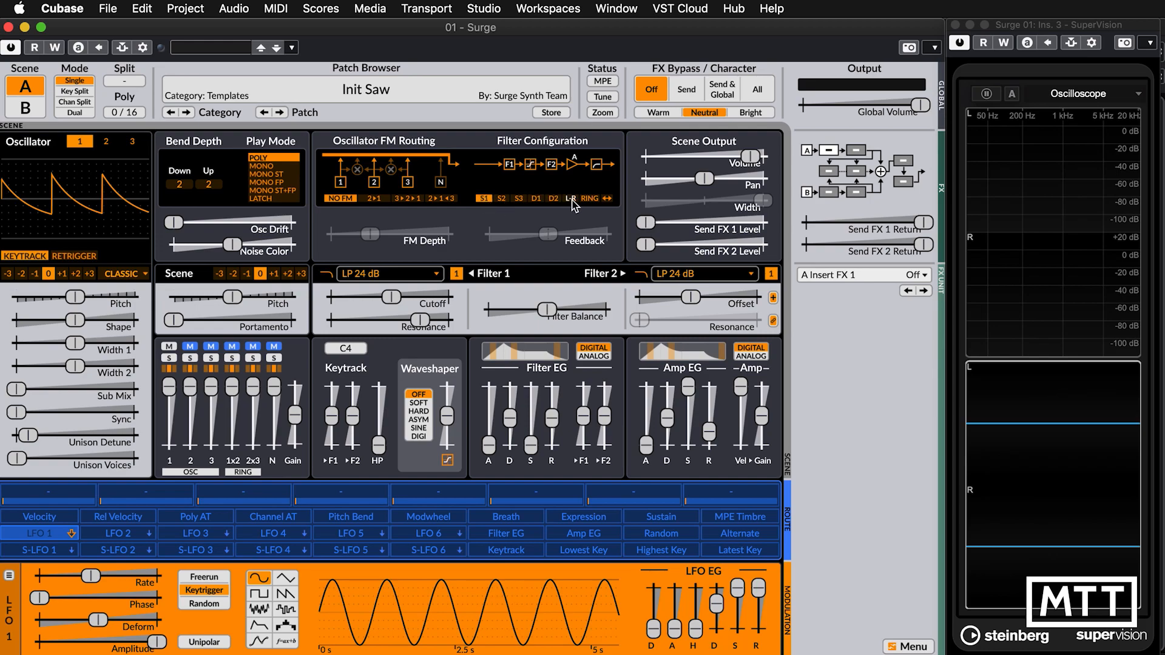
# - Step through the wide, S1, S2 and S3 filter configurations to compare their routing diagrams, and return to S1
pyautogui.click(606, 198)
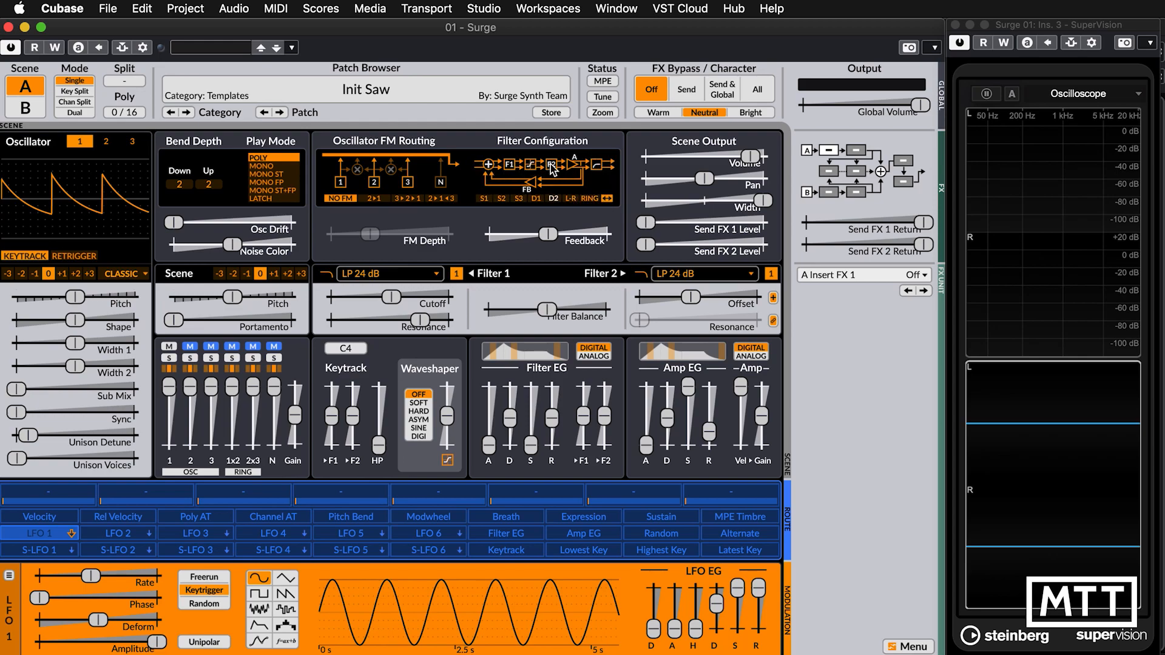
pyautogui.click(484, 199)
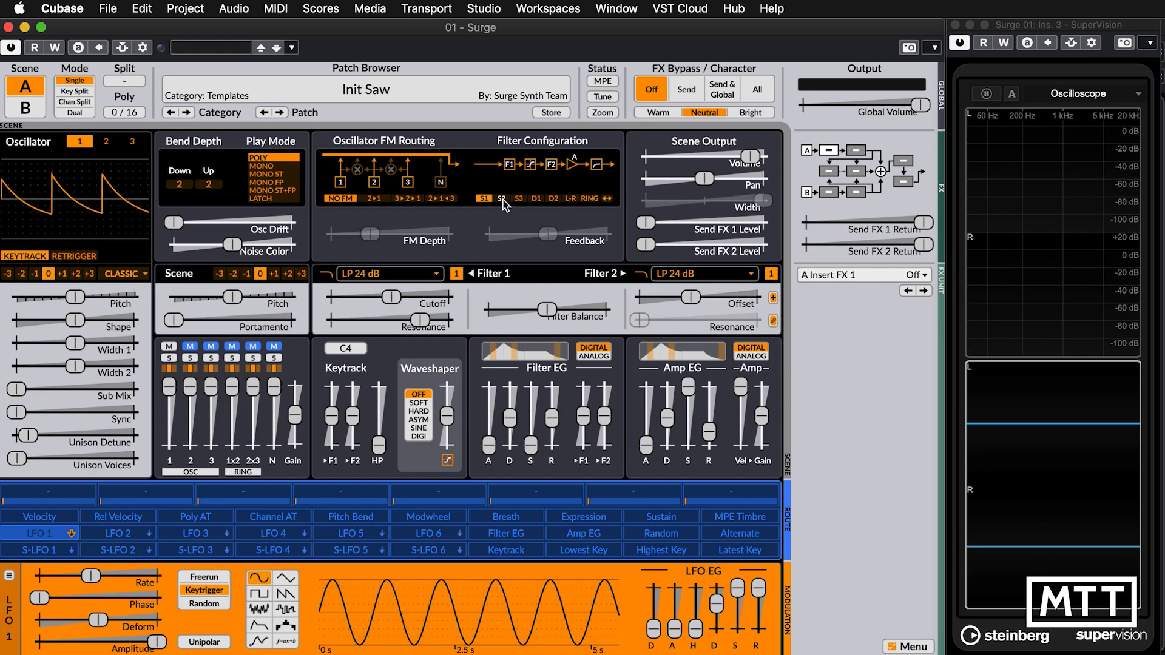
pyautogui.click(501, 199)
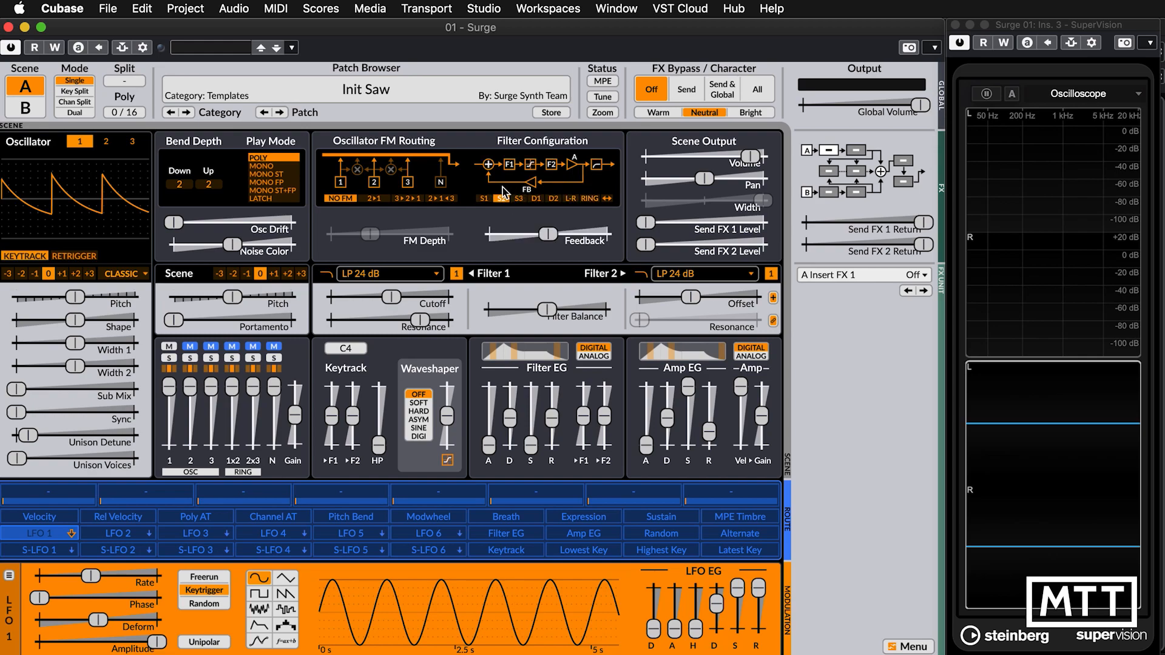
pyautogui.click(519, 199)
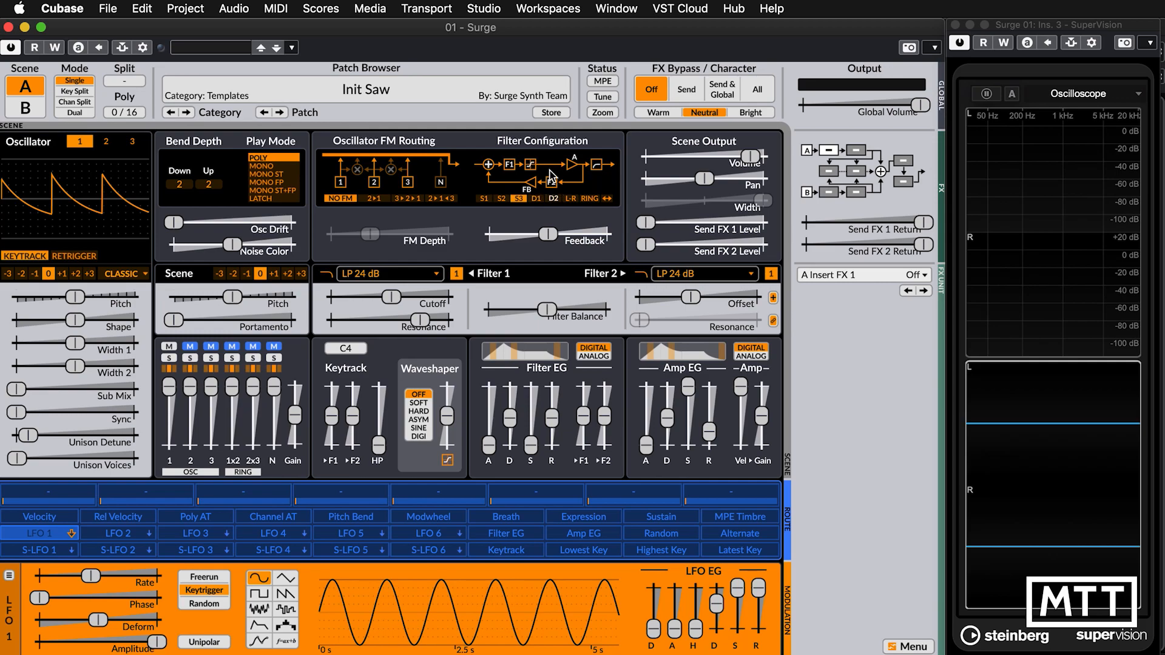
pyautogui.click(485, 199)
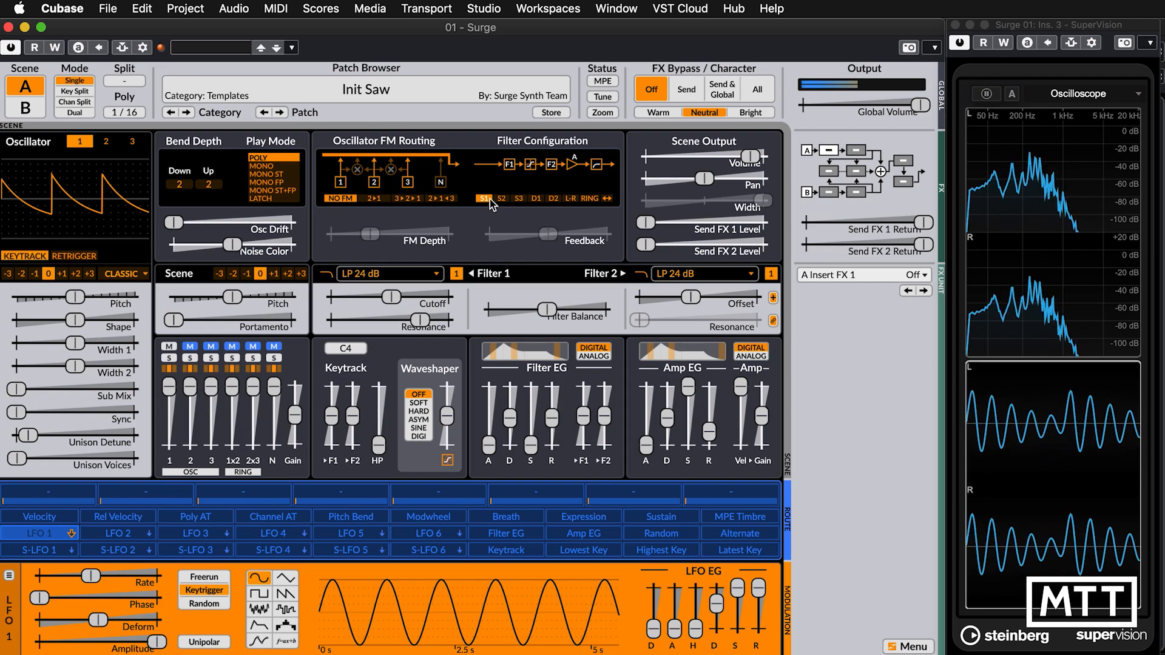
# - Choose the S2 filter configuration, lower its feedback to about -73 %, and raise Filter 1's cutoff
pyautogui.click(500, 199)
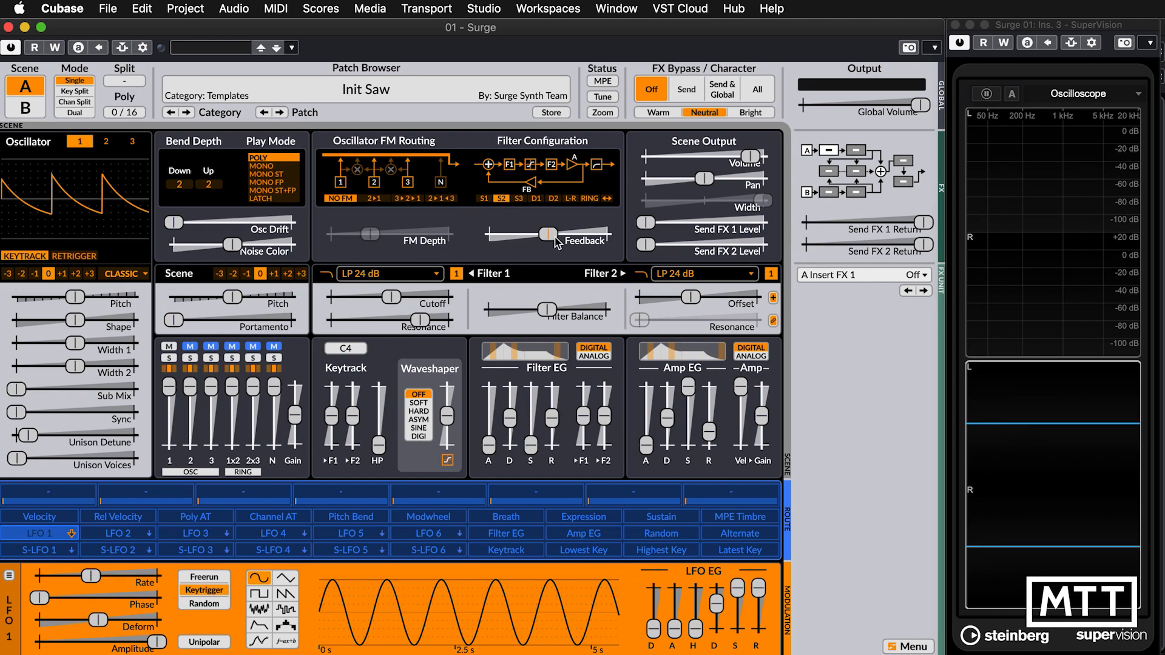
pyautogui.moveTo(555, 243); pyautogui.dragTo(504, 234)
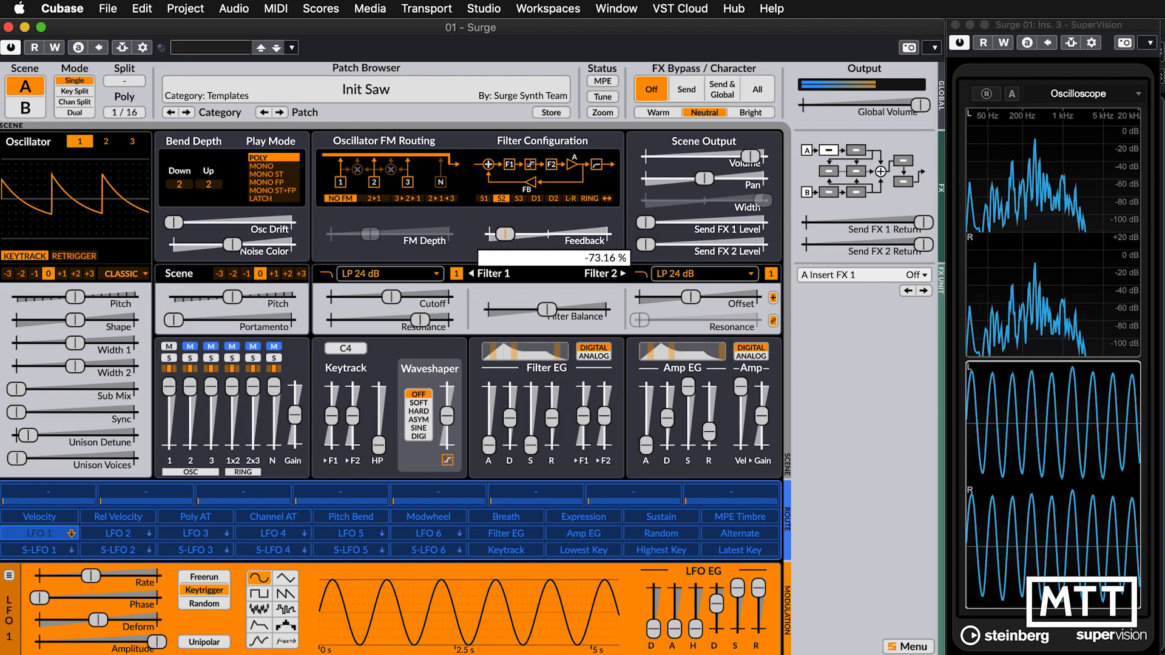
pyautogui.moveTo(505, 234); pyautogui.dragTo(505, 237)
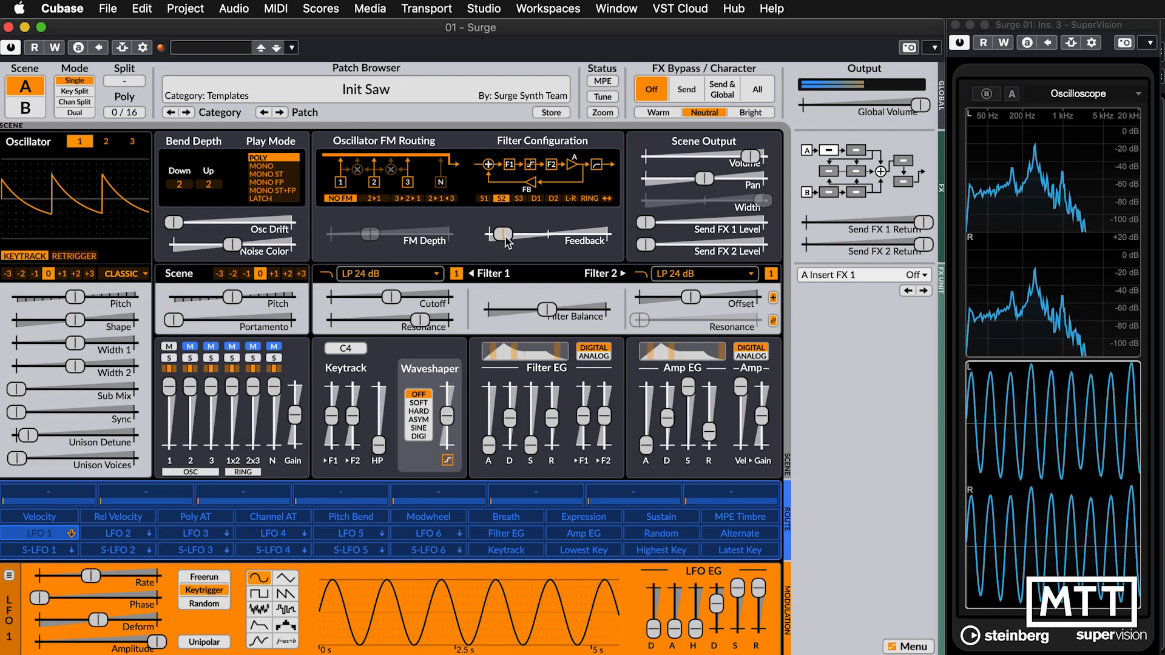
pyautogui.click(392, 304)
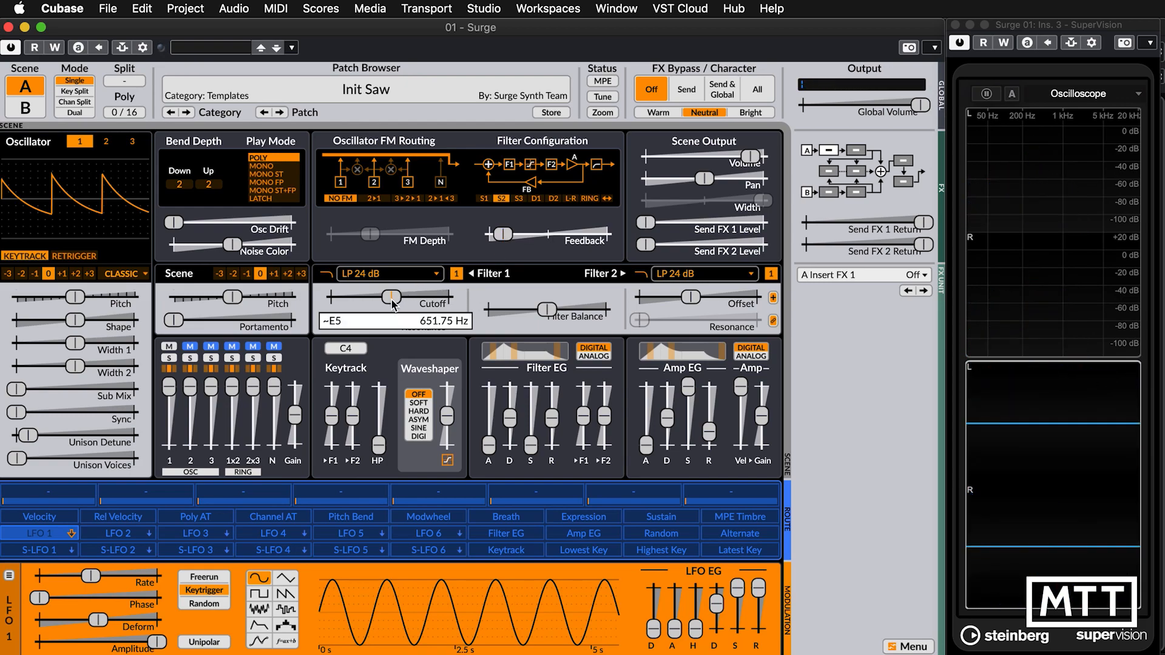
pyautogui.moveTo(392, 305)
pyautogui.mouseDown()
pyautogui.moveTo(405, 304)
pyautogui.moveTo(374, 305)
pyautogui.moveTo(415, 304)
pyautogui.mouseUp()
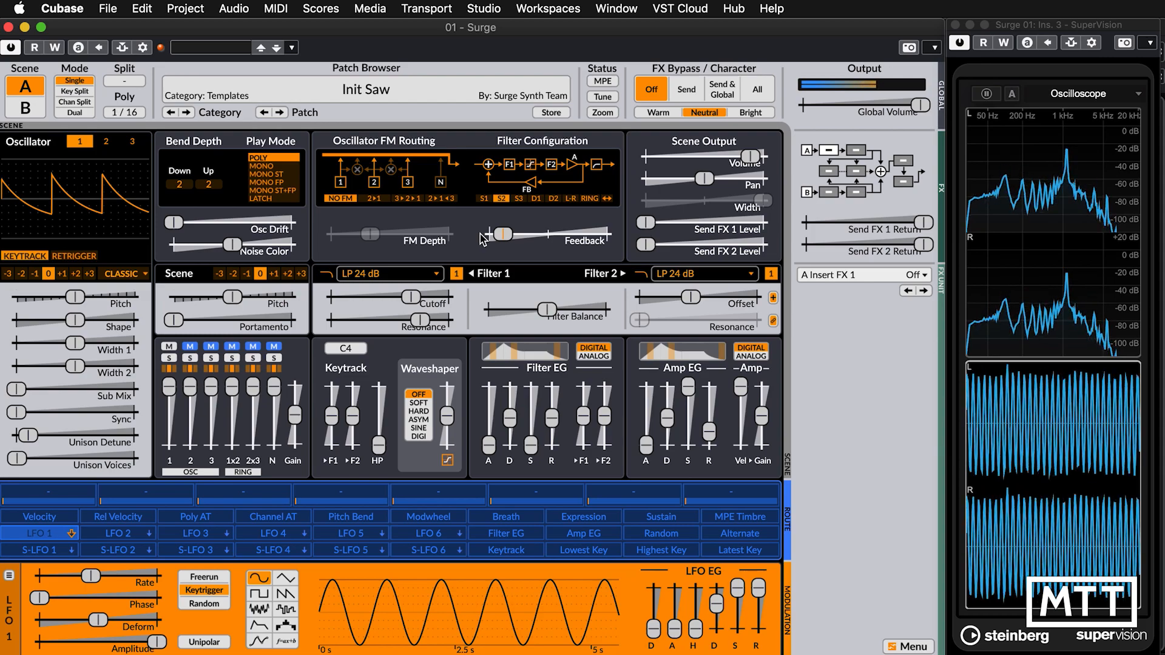
# - Raise the filter feedback to 100 % and switch to the S3 filter configuration
pyautogui.moveTo(479, 234); pyautogui.dragTo(583, 234)
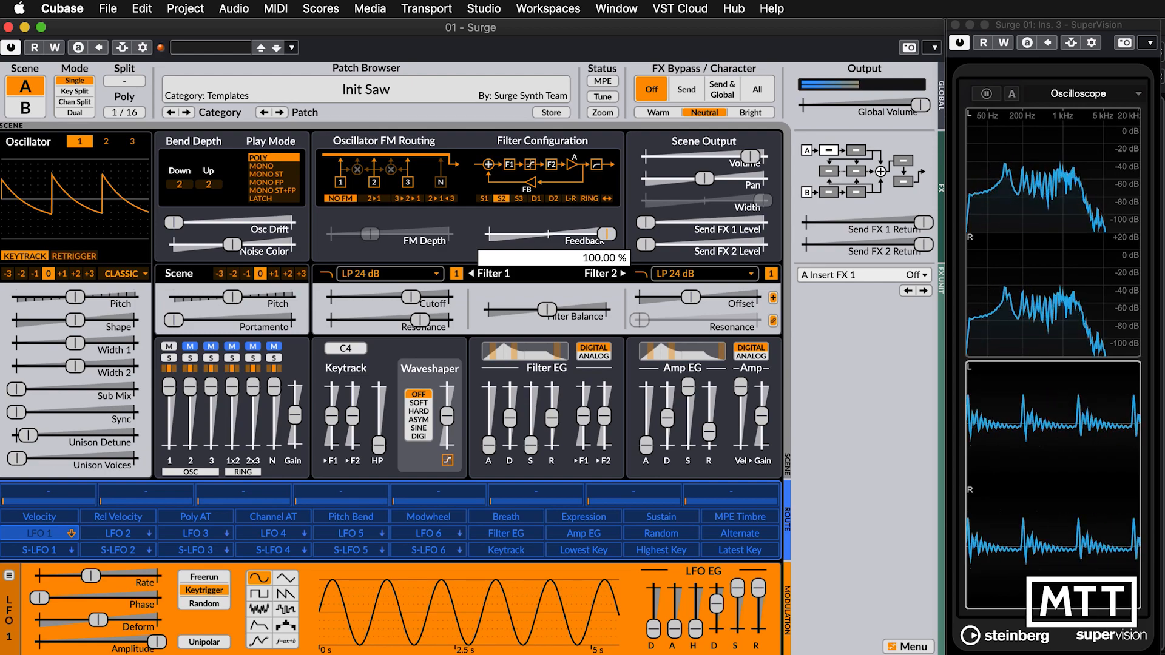
pyautogui.moveTo(583, 234)
pyautogui.mouseDown()
pyautogui.moveTo(515, 234)
pyautogui.moveTo(606, 235)
pyautogui.mouseUp()
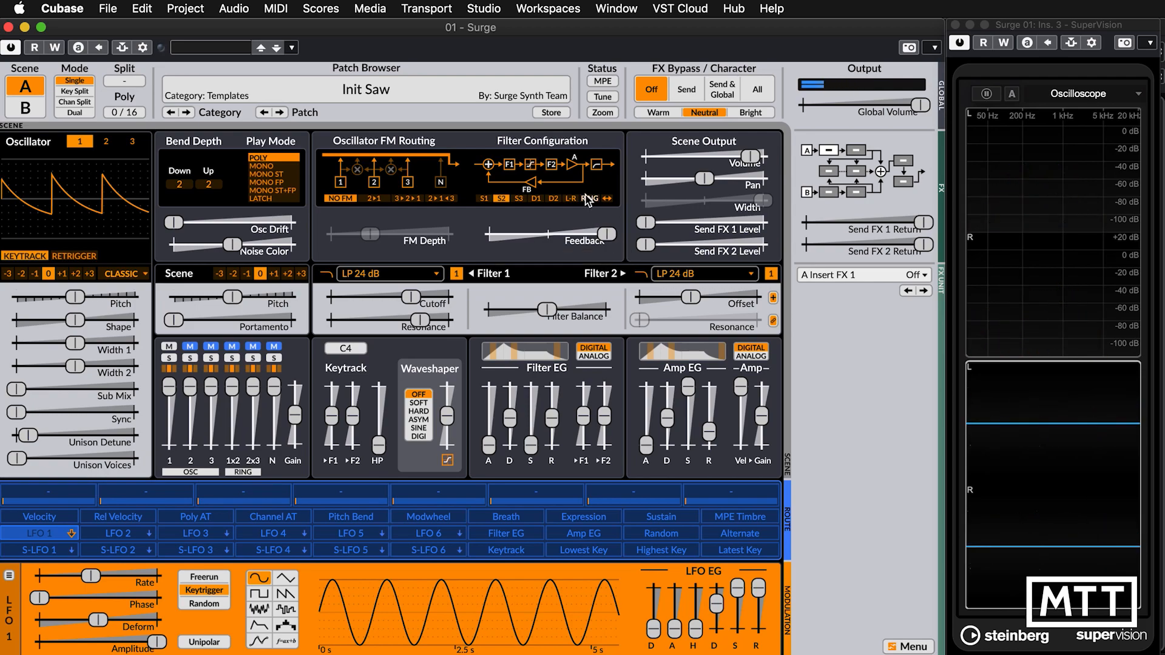
pyautogui.click(518, 199)
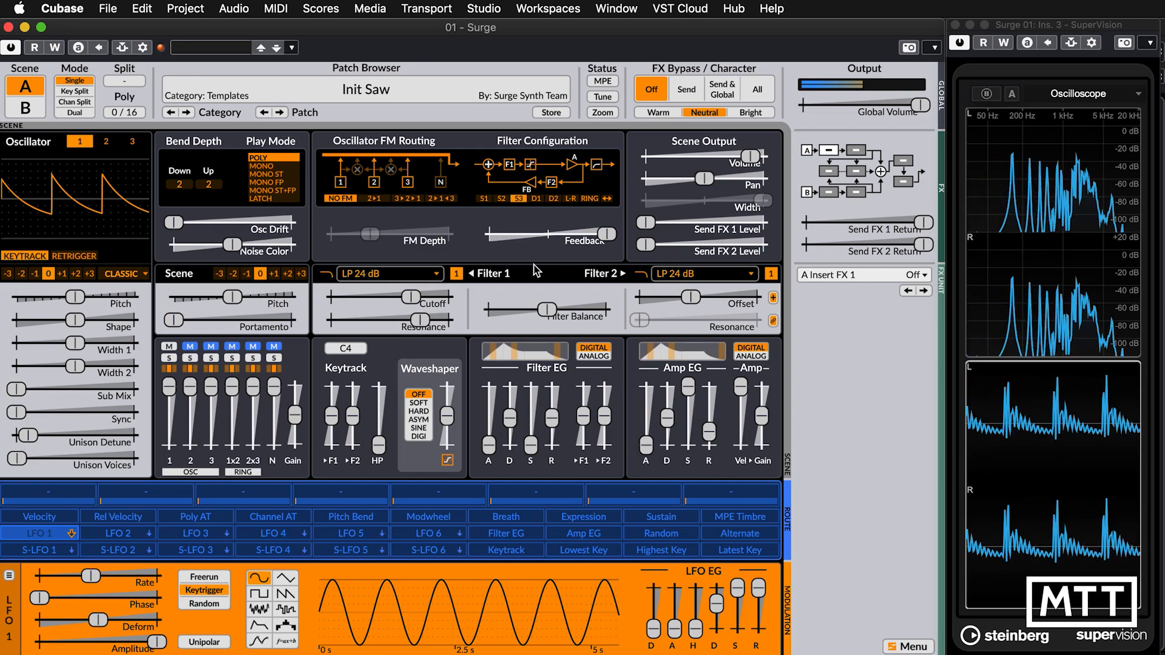
# - Turn off Filter 2's cutoff offset mode and resonance link, raise its resonance, and slightly lower its cutoff
pyautogui.click(773, 297)
pyautogui.click(773, 320)
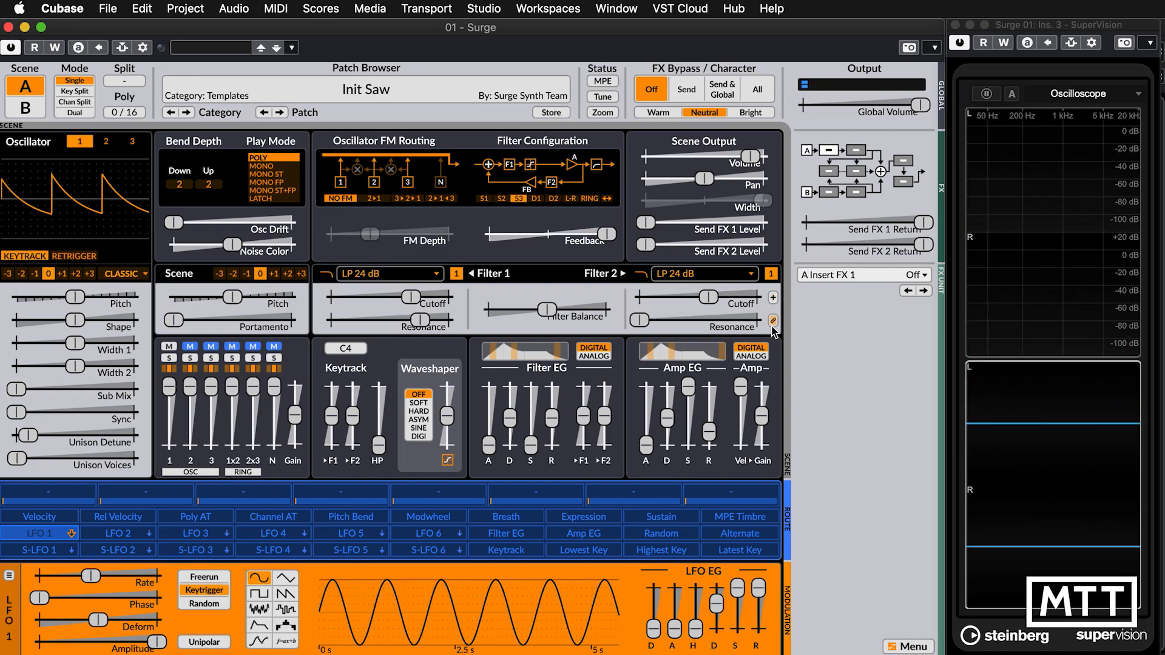
pyautogui.moveTo(640, 320); pyautogui.dragTo(737, 319)
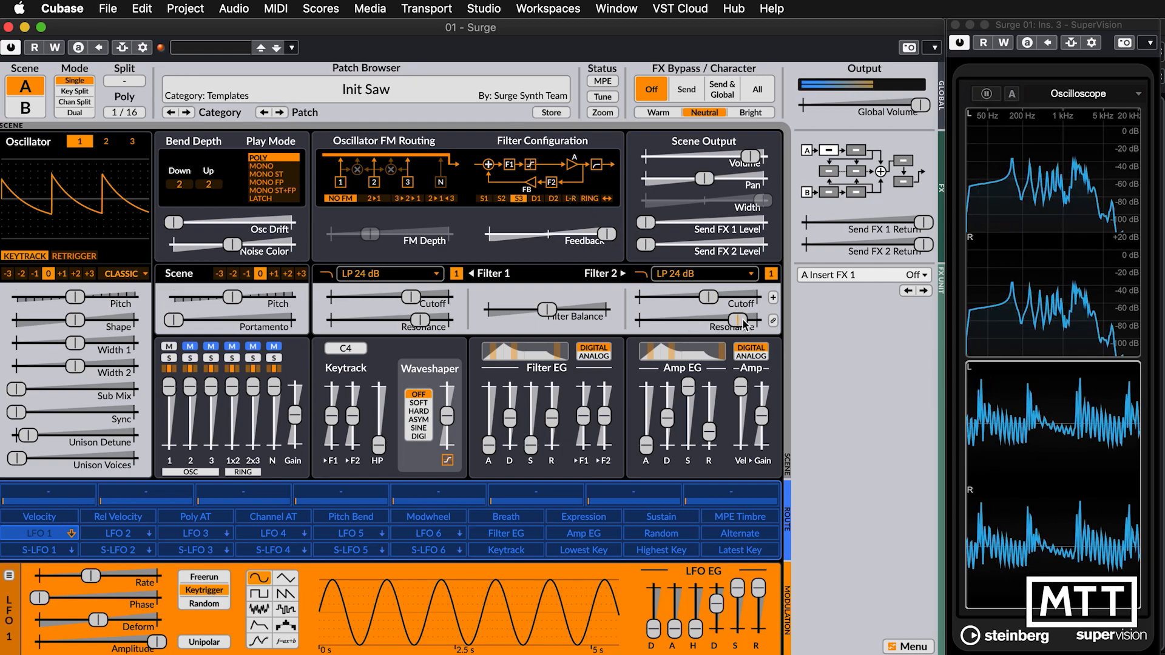
pyautogui.moveTo(737, 320); pyautogui.dragTo(702, 297)
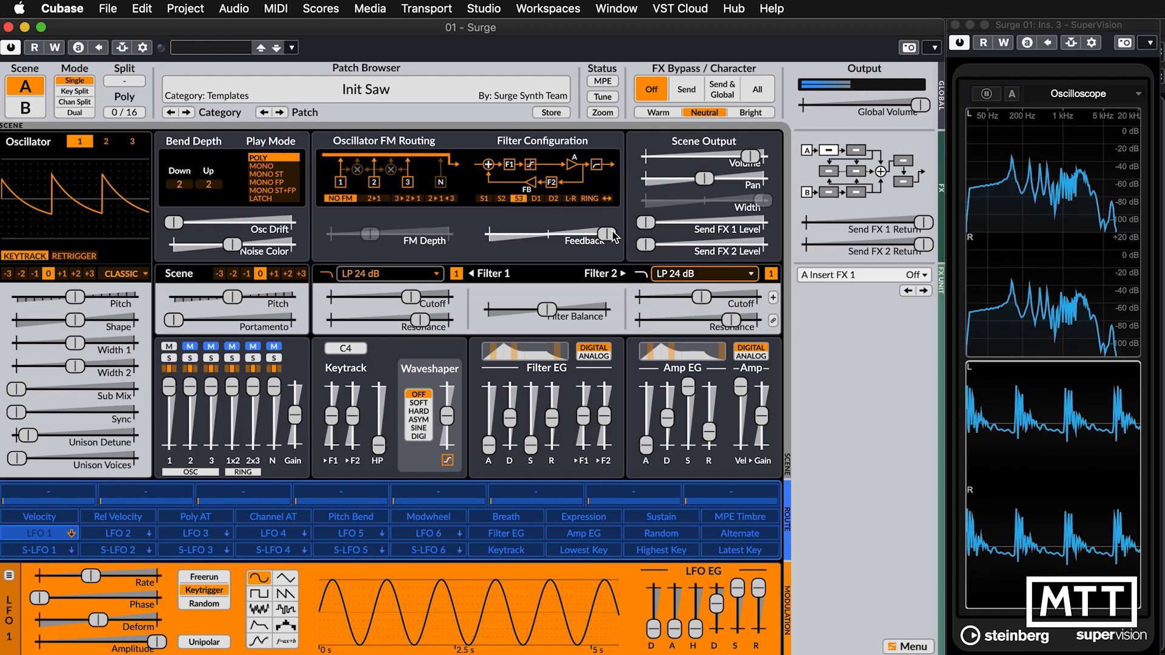
pyautogui.moveTo(732, 320)
pyautogui.mouseDown()
pyautogui.moveTo(706, 319)
pyautogui.moveTo(730, 323)
pyautogui.mouseUp()
# - Choose the D1 filter configuration and set Filter 2 to the 24 dB highpass type
pyautogui.click(536, 200)
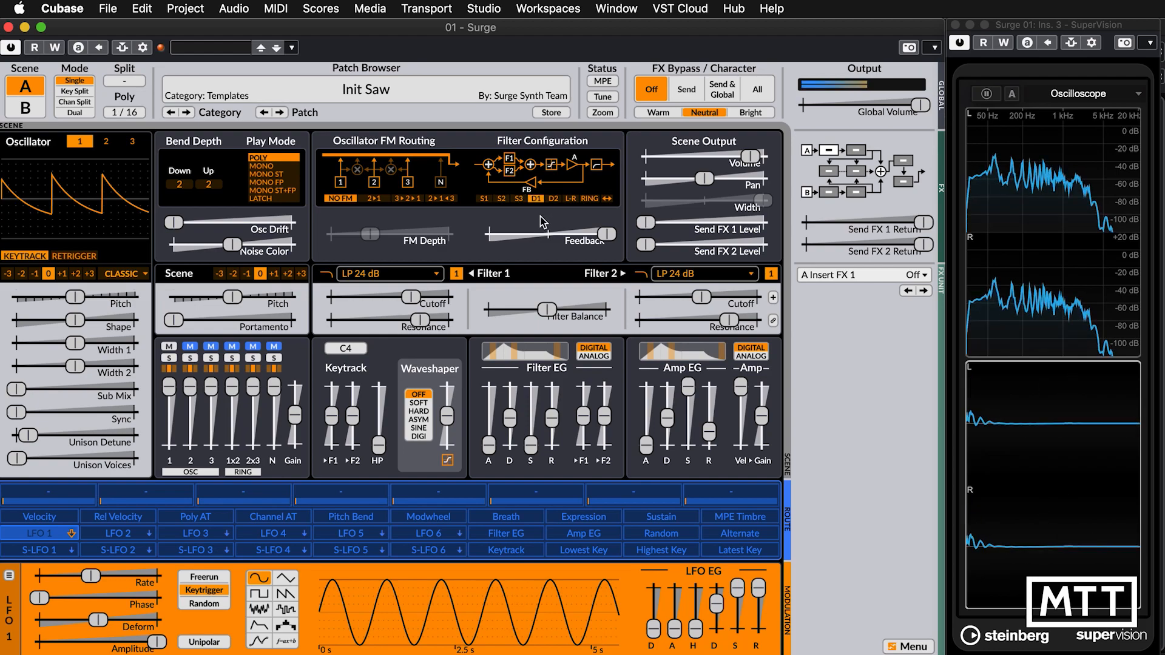
pyautogui.rightClick(701, 276)
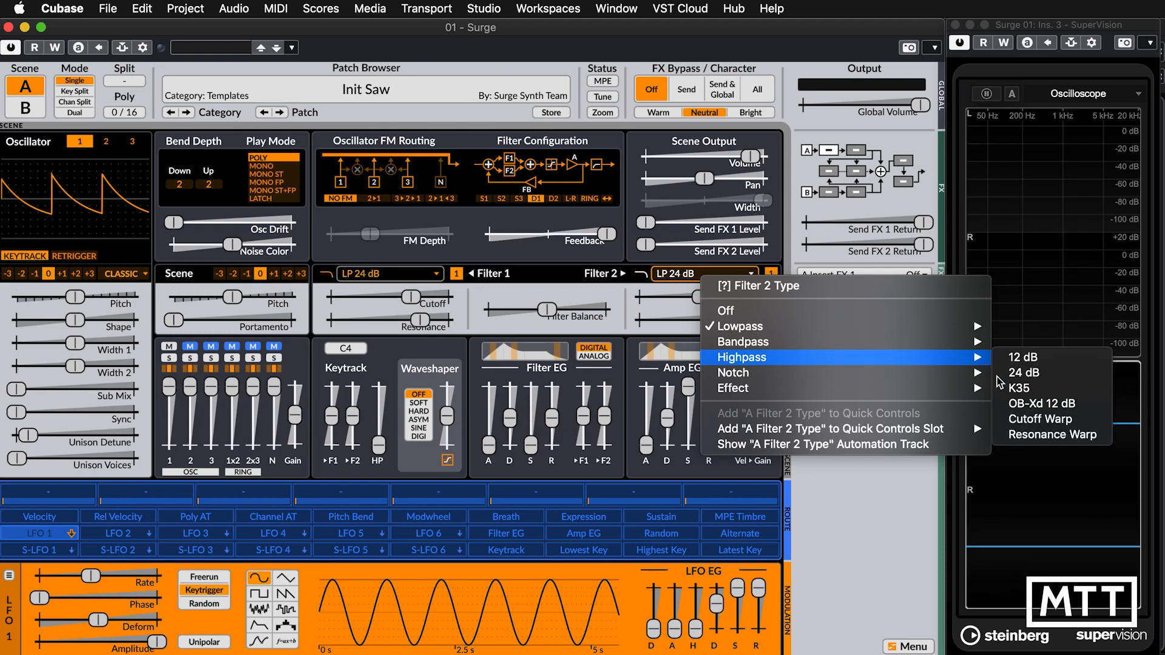
pyautogui.click(1030, 375)
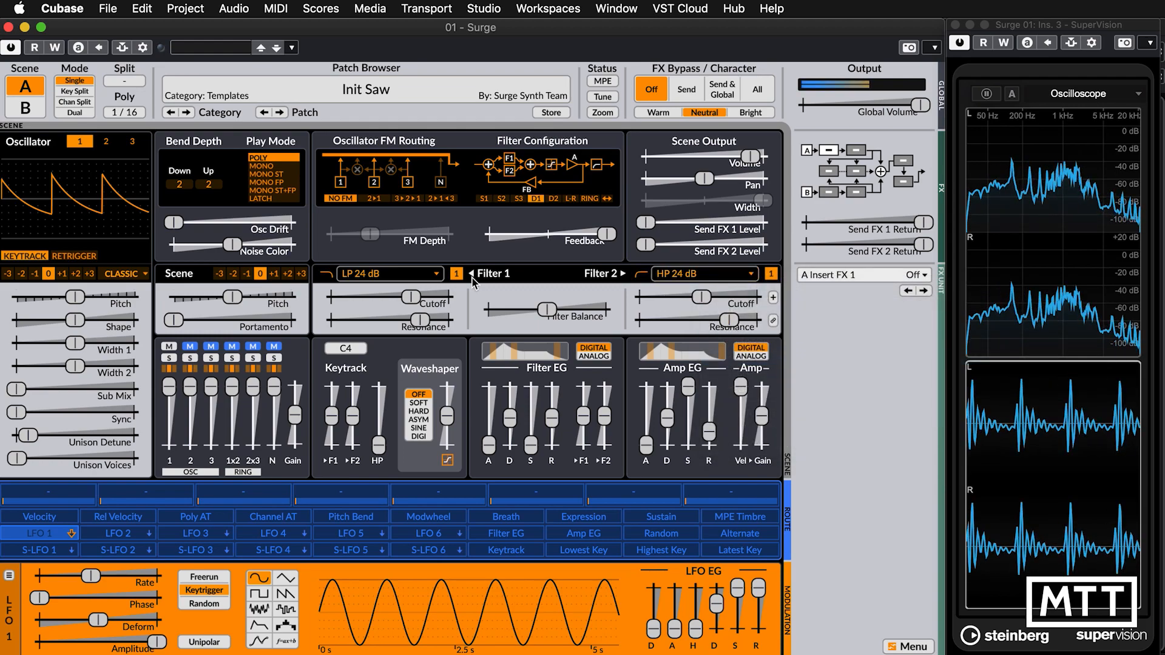
# - Sweep Filter 1's cutoff, lower its resonance, and vary the filter feedback before returning it to about the centre
pyautogui.moveTo(413, 300); pyautogui.dragTo(376, 300)
pyautogui.moveTo(435, 326); pyautogui.dragTo(400, 298)
pyautogui.moveTo(402, 297); pyautogui.dragTo(402, 298)
pyautogui.moveTo(603, 236); pyautogui.dragTo(548, 241)
pyautogui.moveTo(409, 312)
pyautogui.mouseDown()
pyautogui.moveTo(421, 311)
pyautogui.moveTo(394, 311)
pyautogui.moveTo(419, 312)
pyautogui.moveTo(420, 297)
pyautogui.mouseUp()
pyautogui.moveTo(548, 235); pyautogui.dragTo(585, 235)
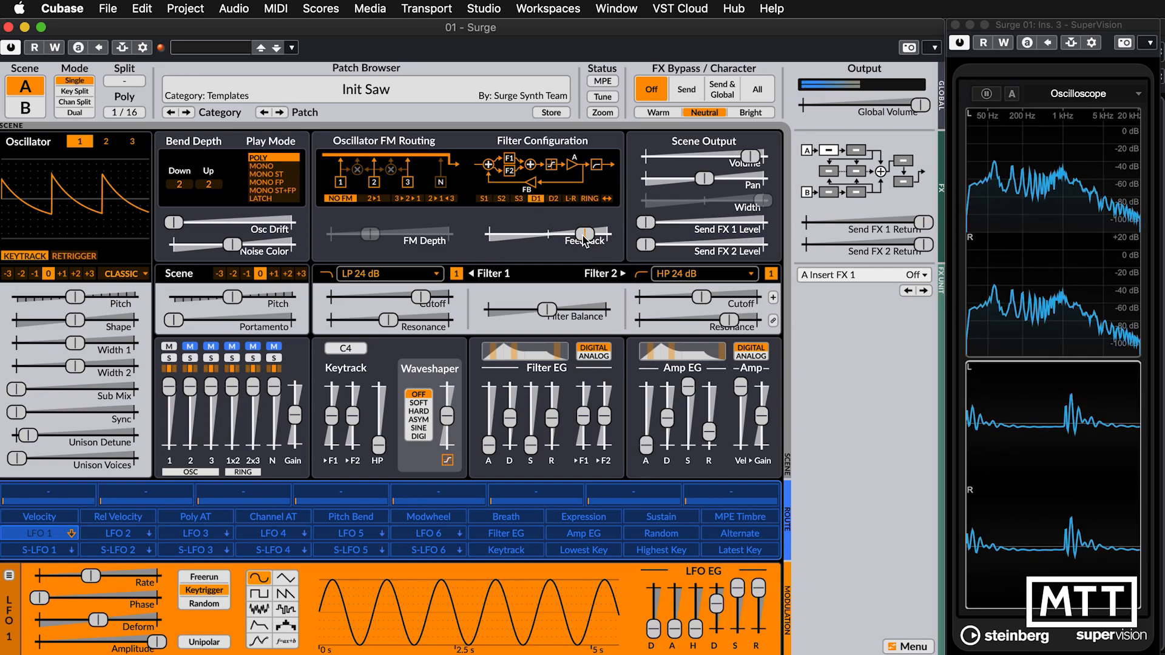
pyautogui.moveTo(584, 234); pyautogui.dragTo(550, 235)
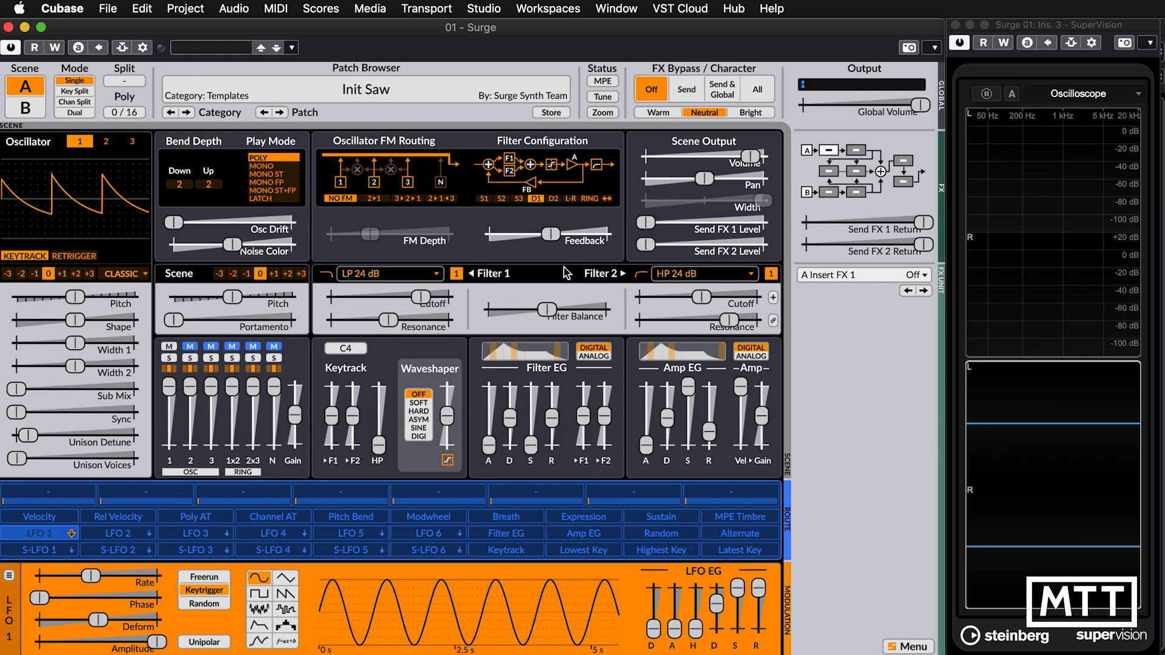
# - Compare the D2 and D1 filter configurations, and return to S1 with both filters switched off
pyautogui.click(553, 198)
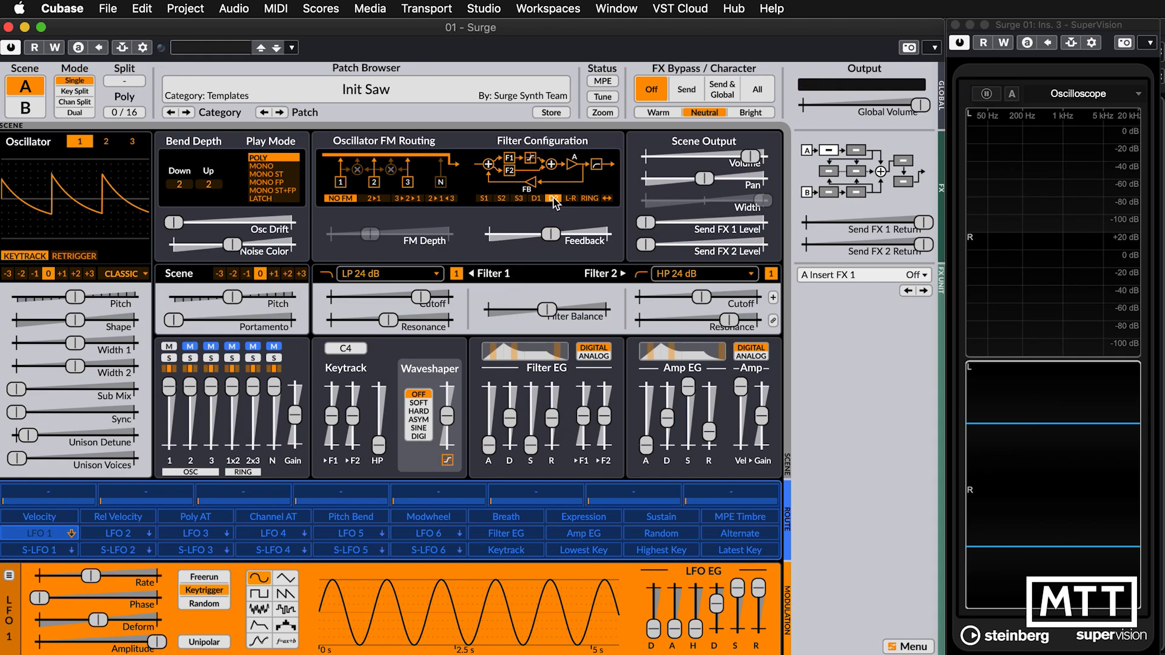
pyautogui.click(536, 198)
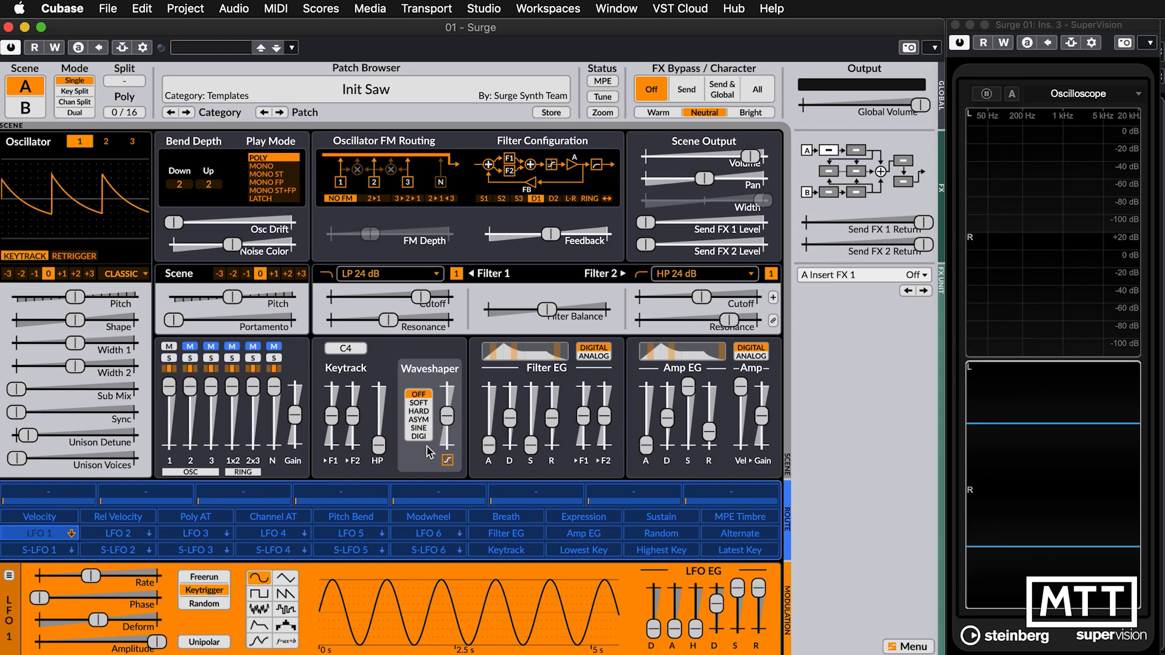
pyautogui.click(552, 199)
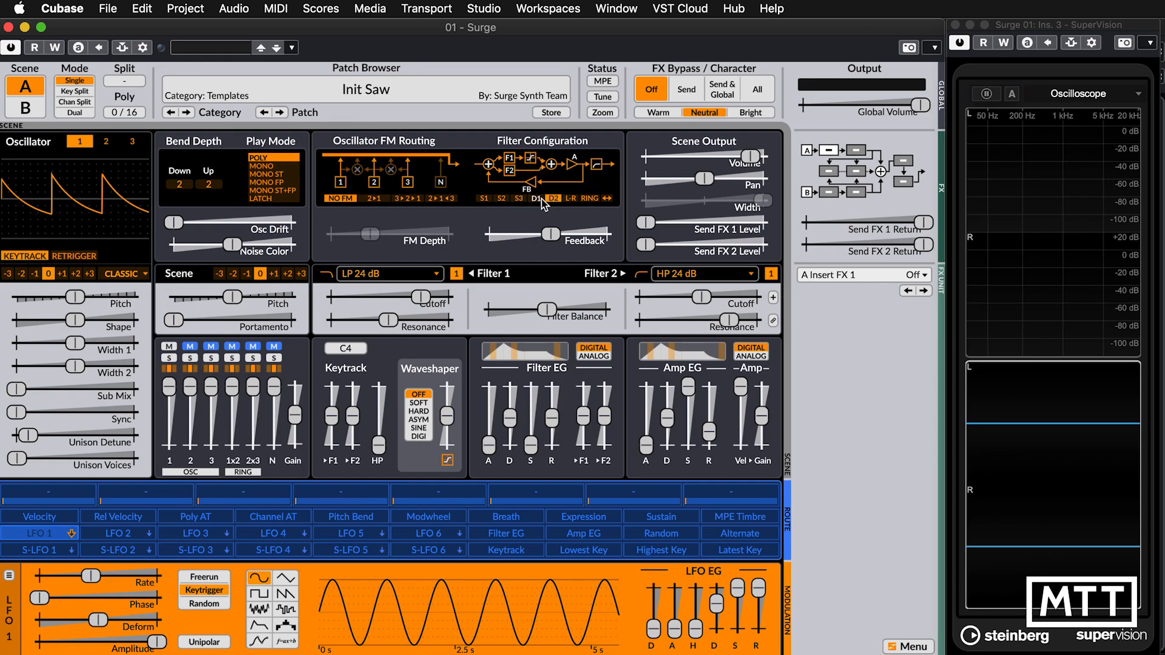
pyautogui.click(483, 199)
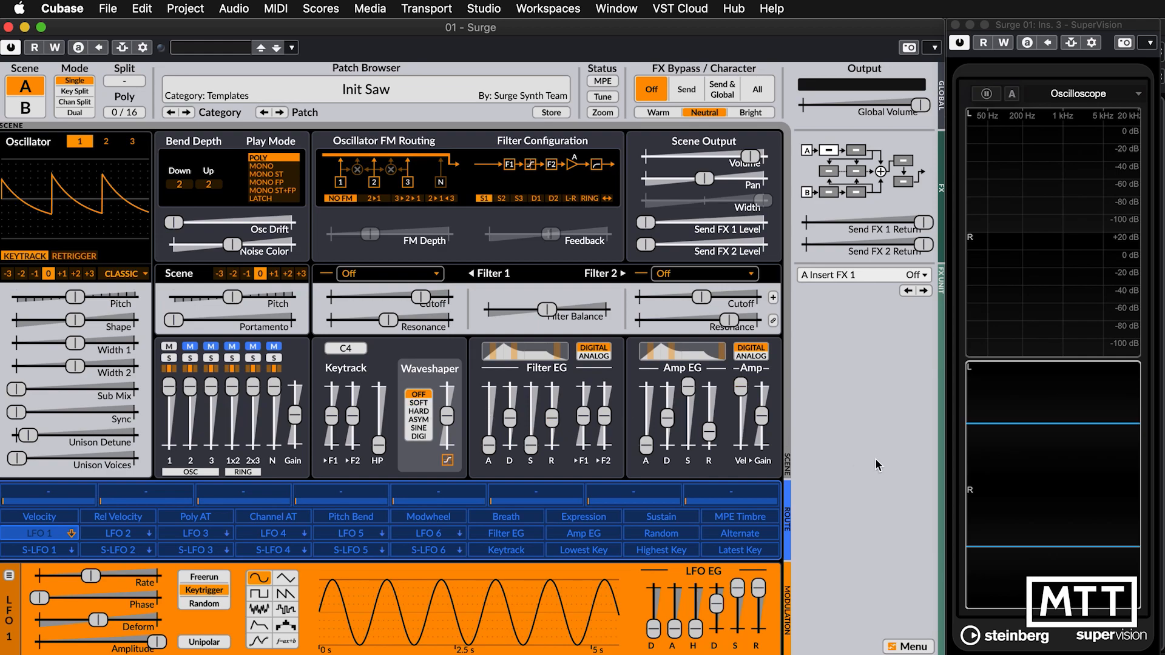
# - Try the waveshaper's SOFT and HARD types with drive up to 24 dB, and switch to ASYM with the drive reduced
pyautogui.click(419, 402)
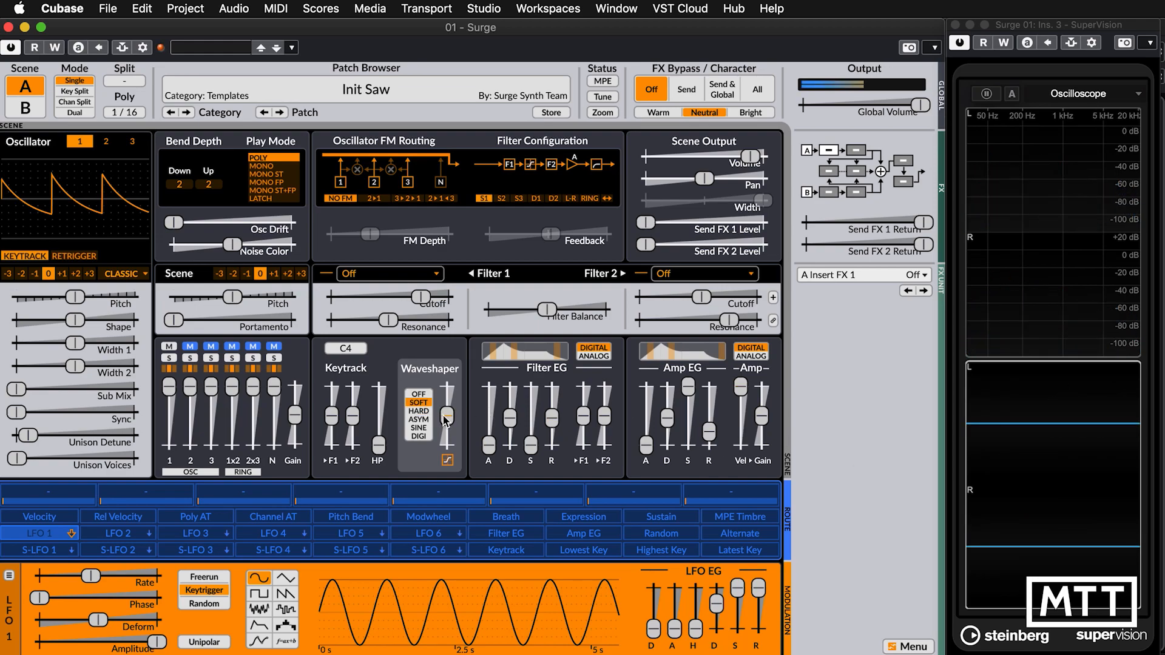
pyautogui.moveTo(447, 415); pyautogui.dragTo(447, 386)
pyautogui.click(420, 411)
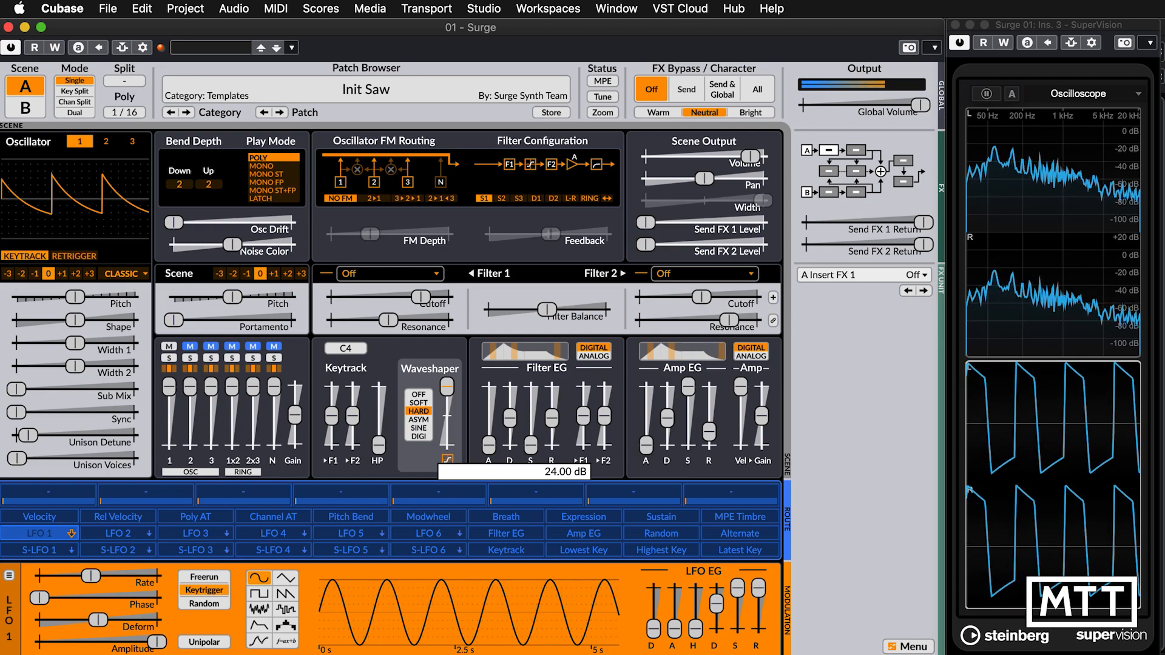
pyautogui.moveTo(446, 387)
pyautogui.mouseDown()
pyautogui.moveTo(447, 417)
pyautogui.moveTo(446, 387)
pyautogui.moveTo(447, 401)
pyautogui.mouseUp()
pyautogui.click(429, 421)
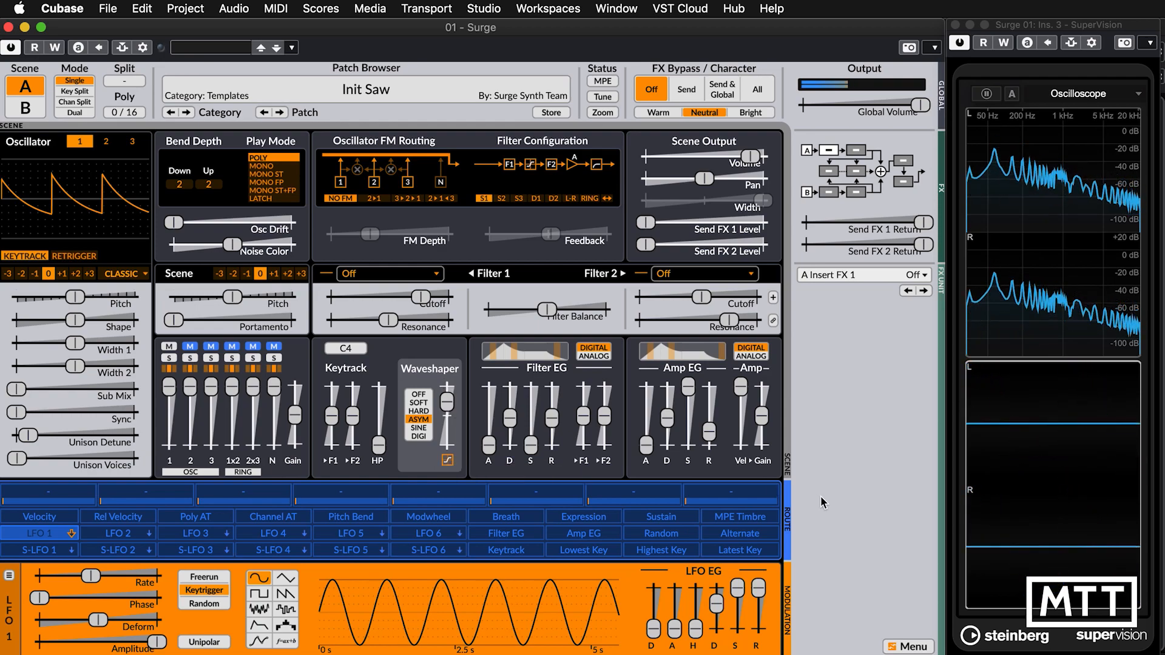
# - Widen the SuperVision window and set the oscilloscope module's zoom to 21 %, leaving the display running
pyautogui.click(1021, 455)
pyautogui.click(987, 94)
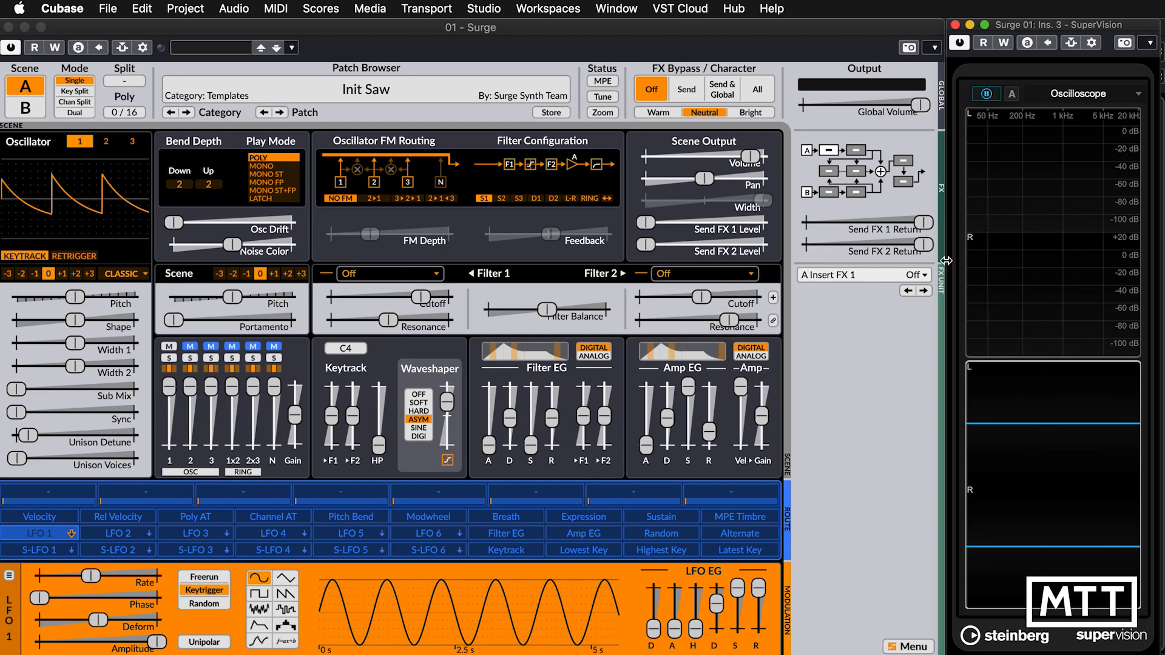
pyautogui.moveTo(934, 265); pyautogui.dragTo(917, 271)
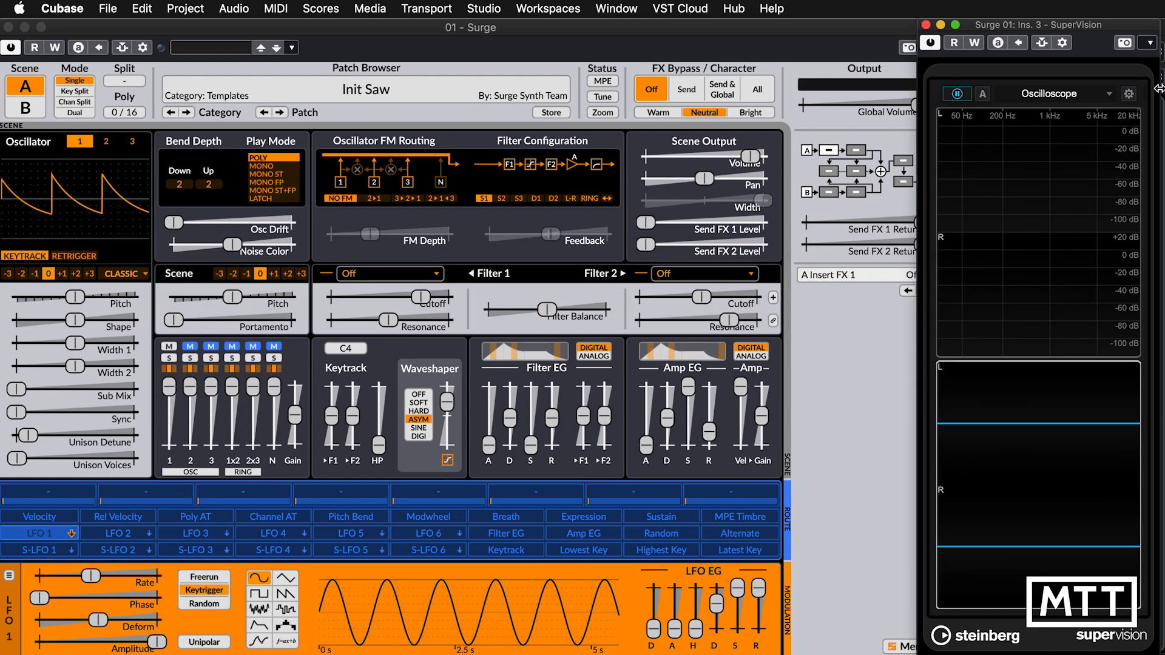
pyautogui.click(1128, 93)
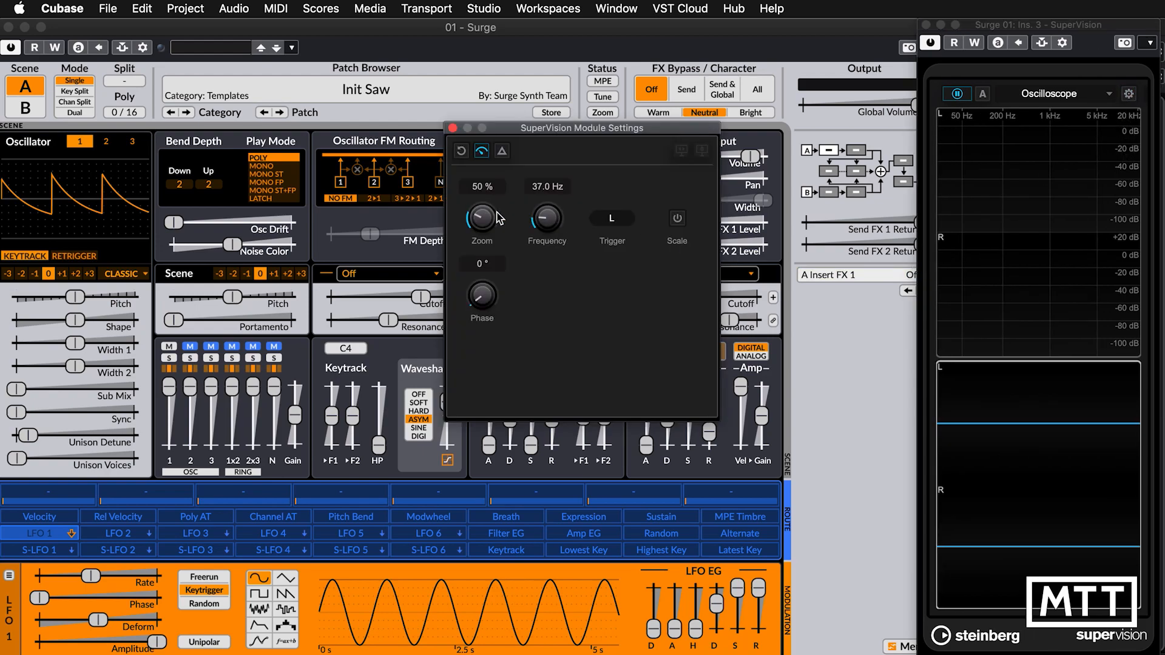
pyautogui.moveTo(477, 227); pyautogui.dragTo(479, 254)
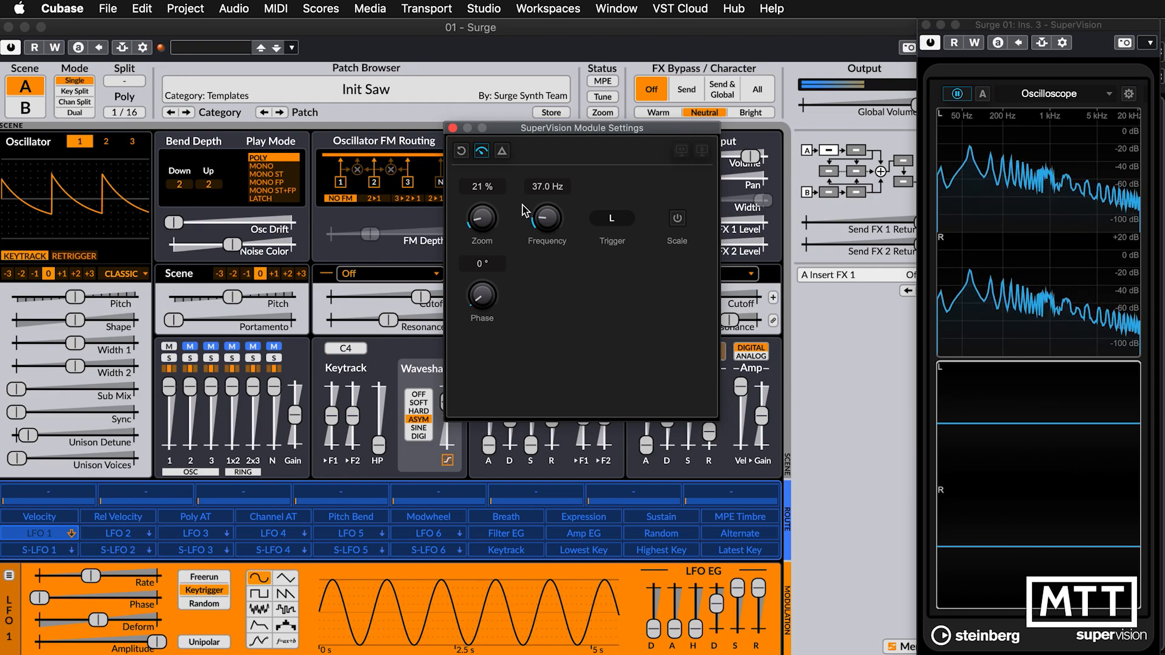
pyautogui.click(452, 128)
pyautogui.click(970, 510)
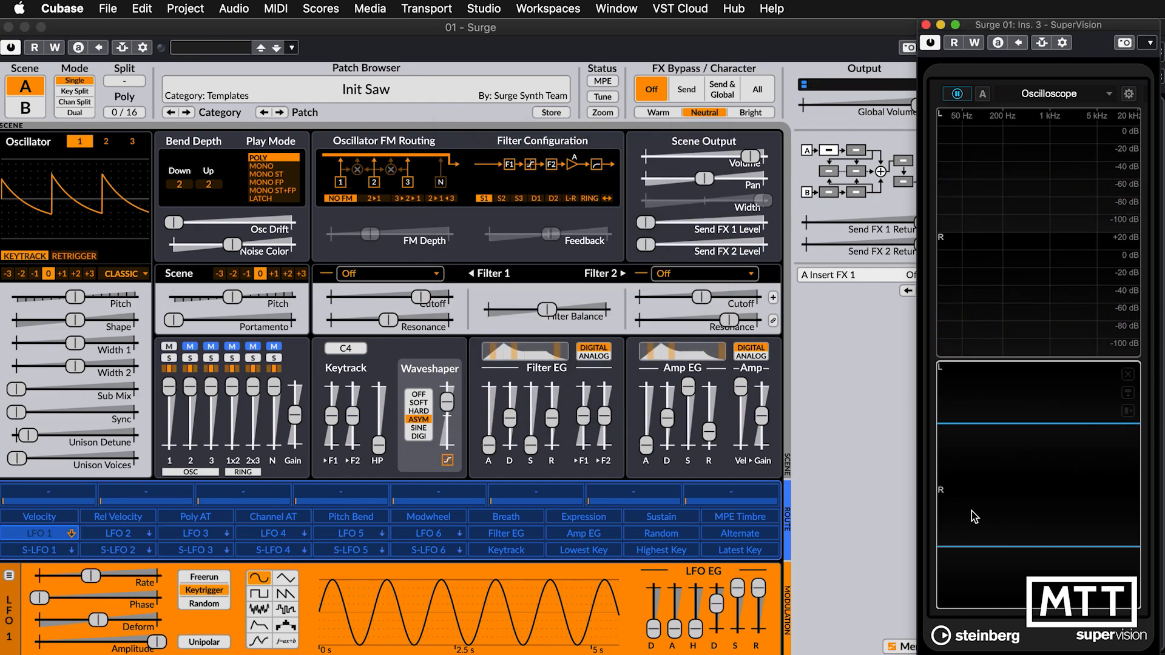
pyautogui.click(971, 510)
# - Raise the waveshaper drive to 24 dB, compare the ASYM, HARD, SOFT and SINE types, and sweep the drive down on SINE
pyautogui.moveTo(447, 402); pyautogui.dragTo(447, 386)
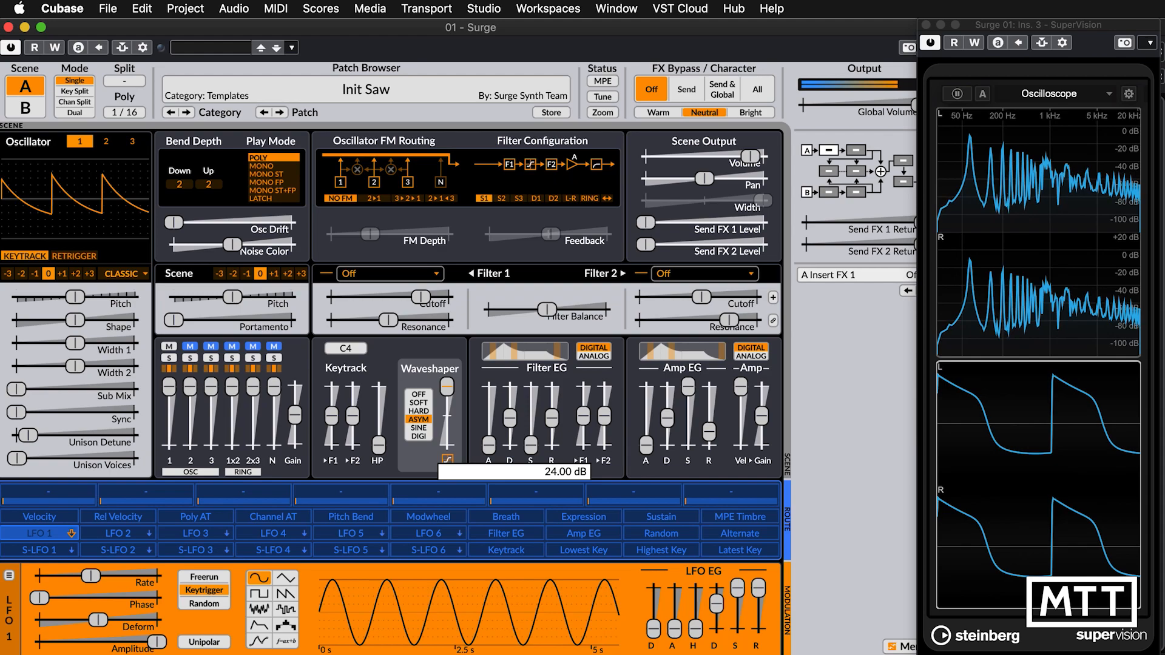
pyautogui.click(420, 411)
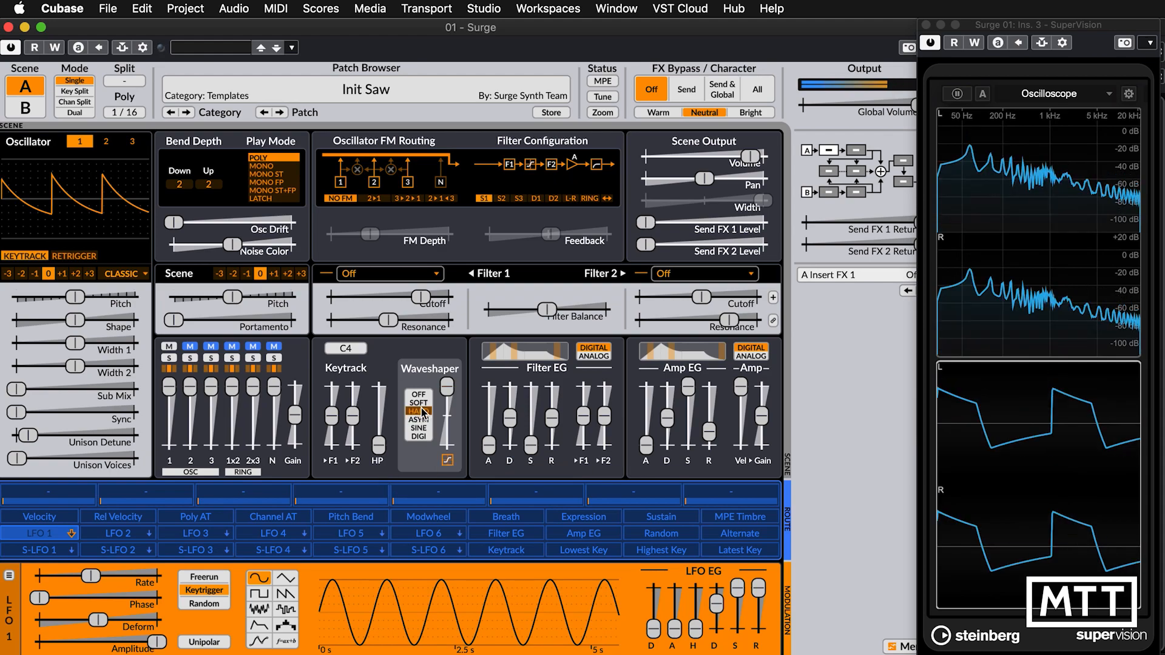
pyautogui.click(421, 402)
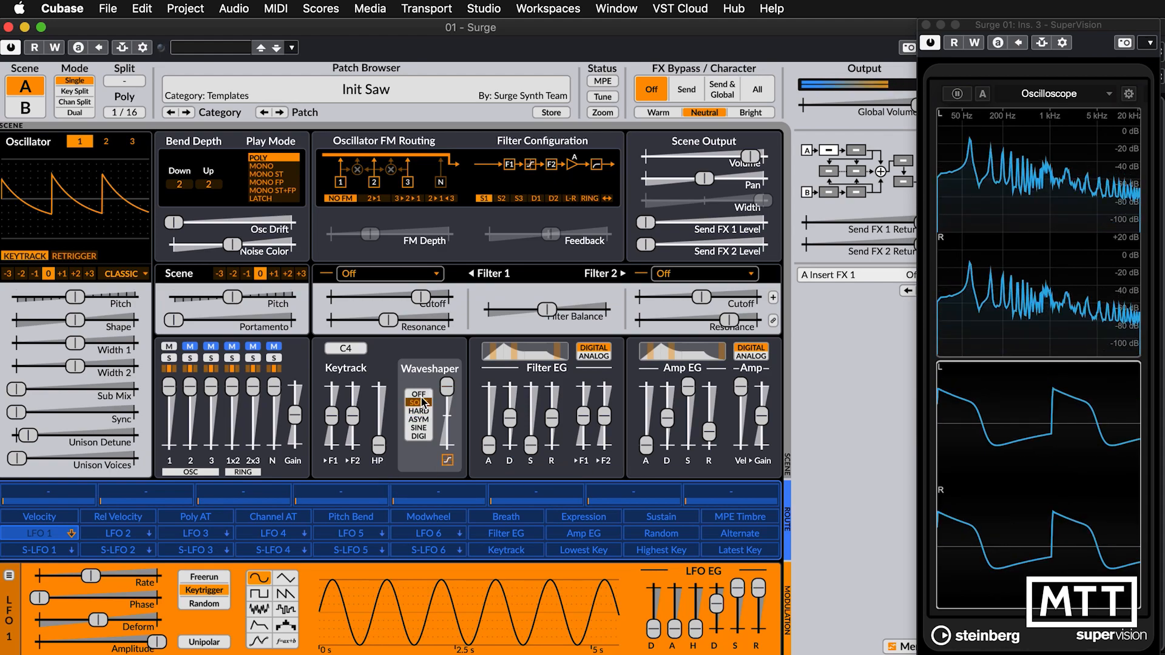
pyautogui.click(420, 419)
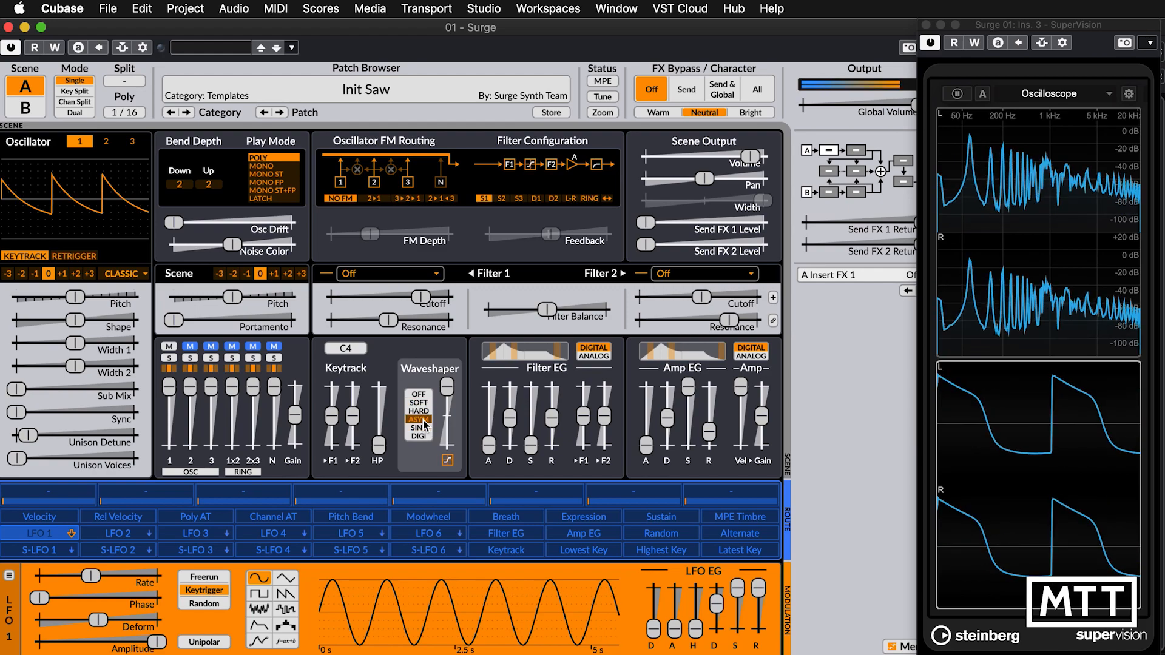
pyautogui.click(419, 428)
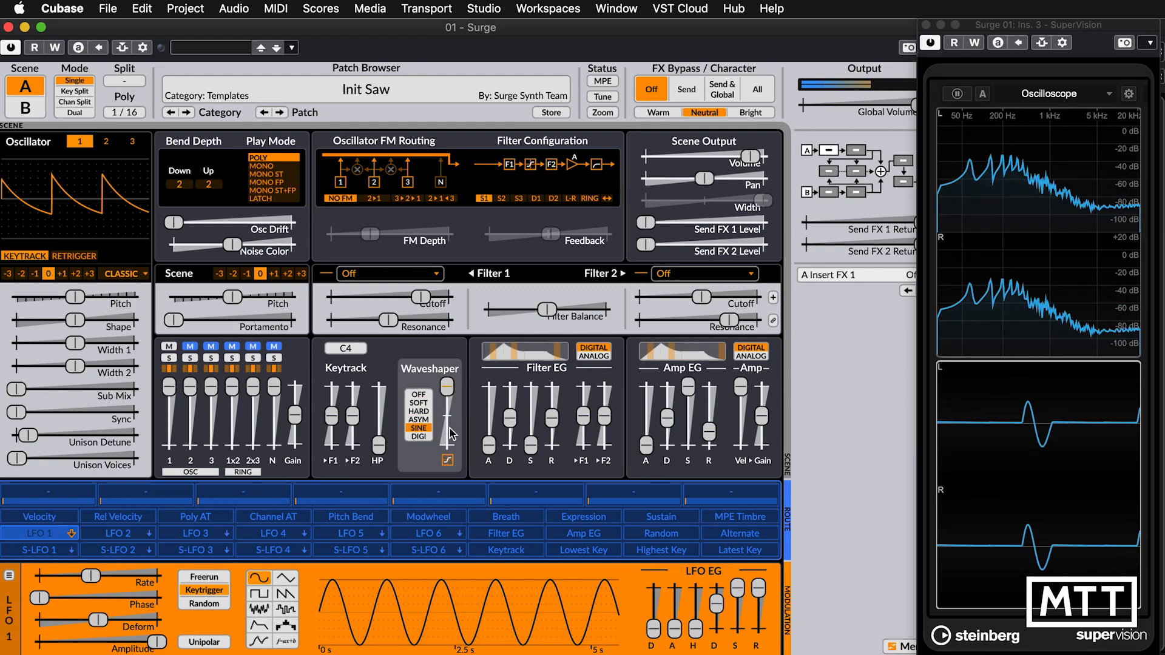
pyautogui.moveTo(447, 386)
pyautogui.mouseDown()
pyautogui.moveTo(447, 435)
pyautogui.moveTo(447, 403)
pyautogui.mouseUp()
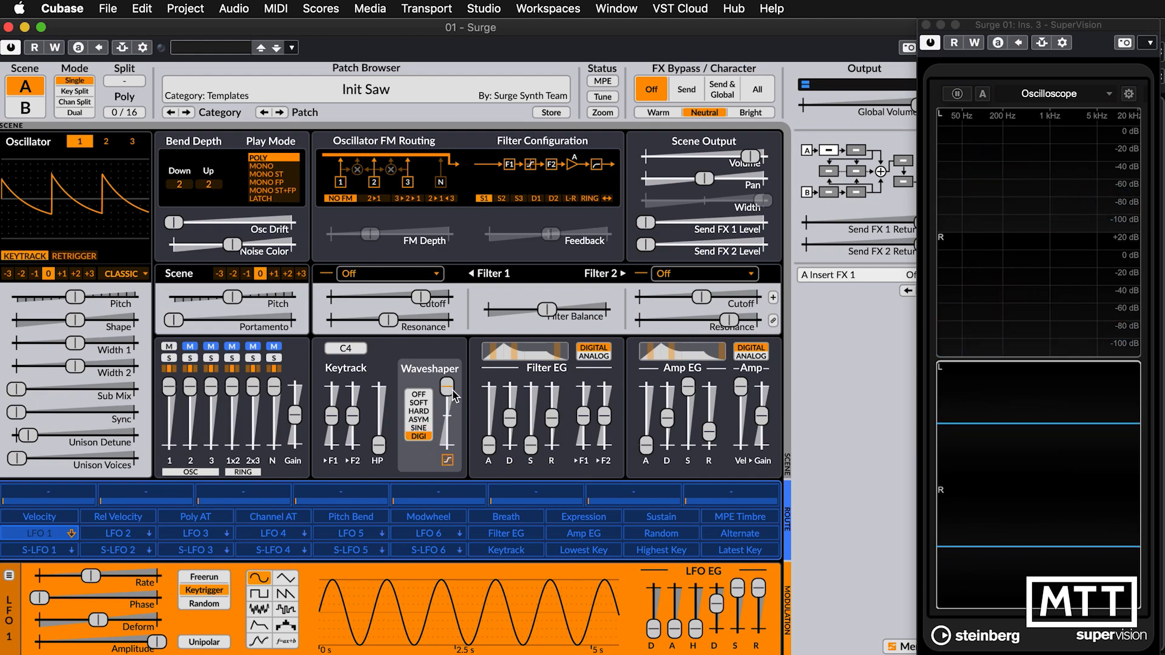
# - Vary the waveshaper drive on the DIGI type, leave it slightly above the middle, and switch the waveshaper off
pyautogui.moveTo(454, 395); pyautogui.dragTo(453, 411)
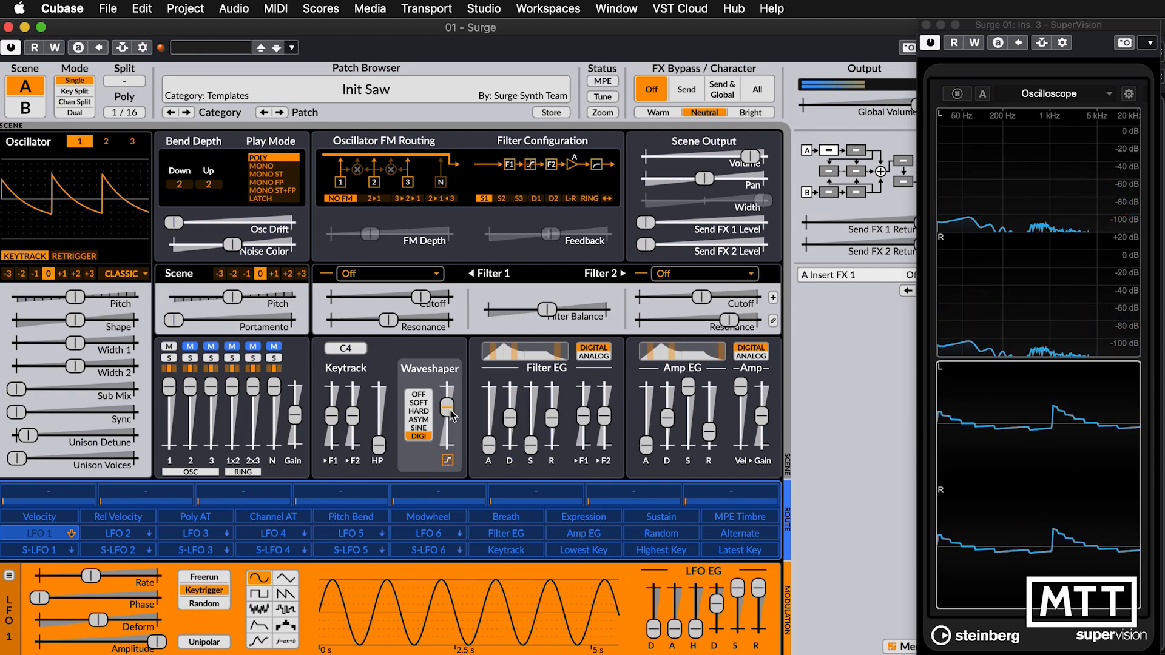
pyautogui.moveTo(449, 414); pyautogui.dragTo(447, 404)
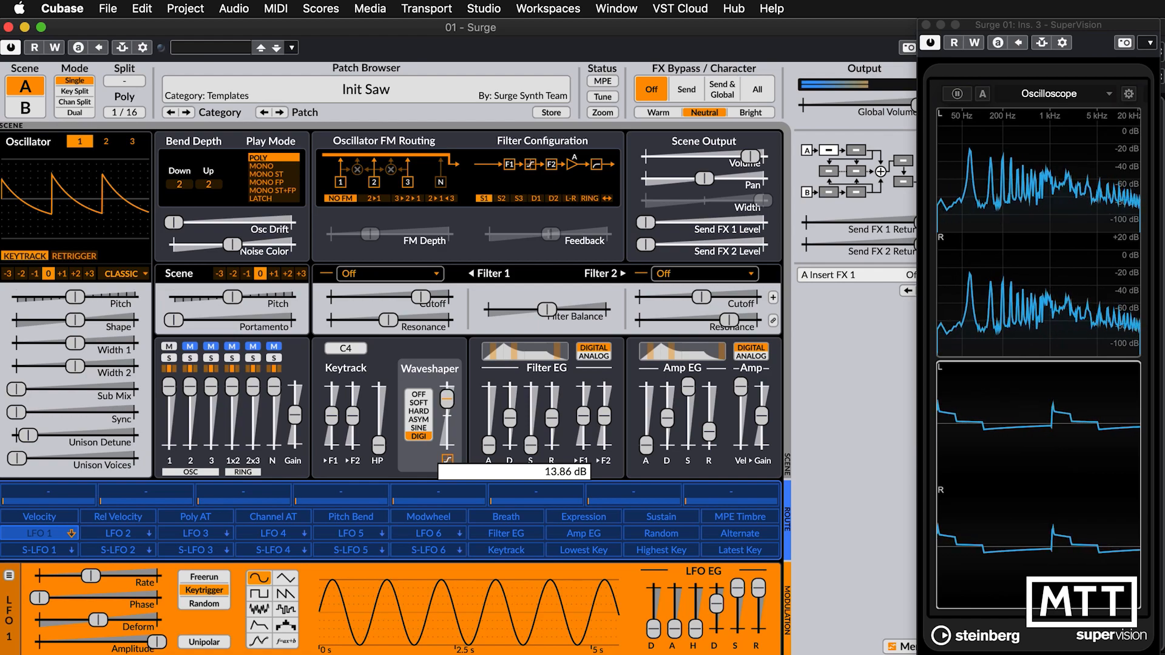
pyautogui.moveTo(447, 400)
pyautogui.mouseDown()
pyautogui.moveTo(447, 389)
pyautogui.moveTo(447, 413)
pyautogui.mouseUp()
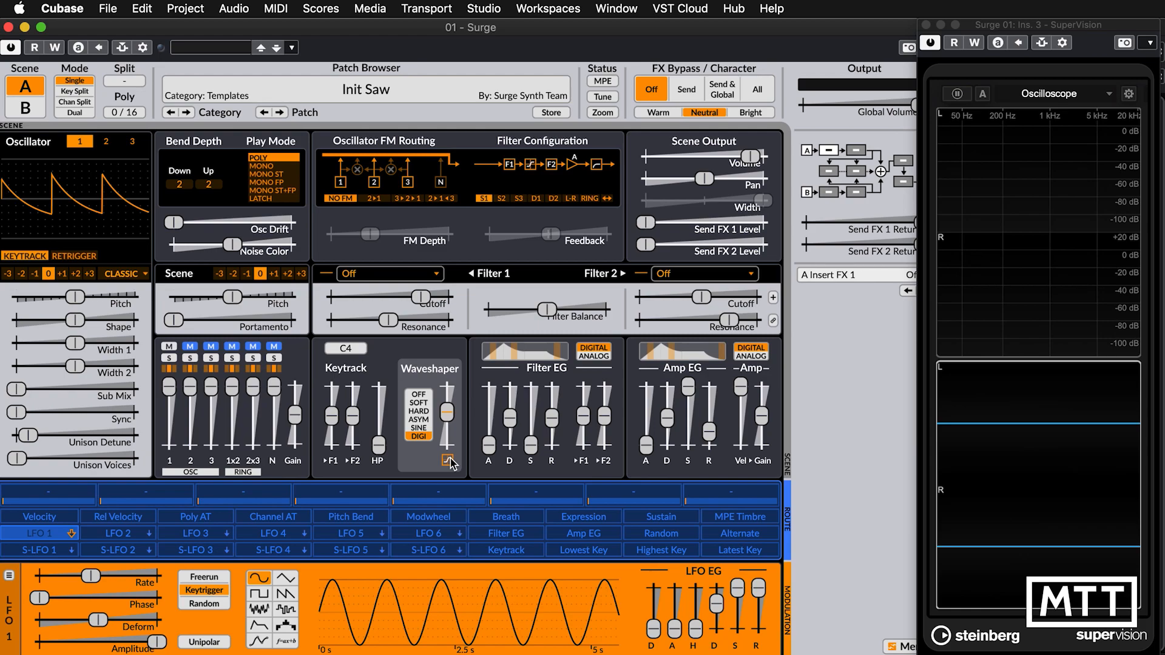
pyautogui.click(419, 395)
# - Set Filter 1 to the 24 dB lowpass type and reset its cutoff to the keytrack root
pyautogui.moveTo(335, 420)
pyautogui.mouseDown()
pyautogui.moveTo(332, 384)
pyautogui.moveTo(335, 443)
pyautogui.moveTo(333, 418)
pyautogui.mouseUp()
pyautogui.click(437, 271)
pyautogui.moveTo(542, 332)
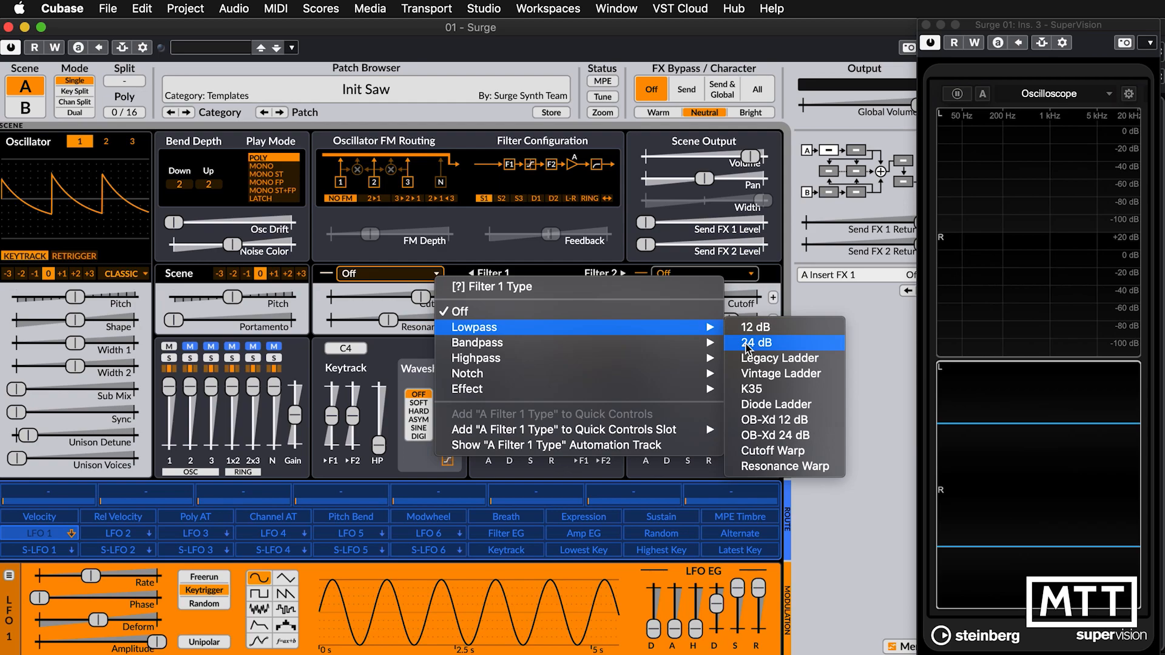
pyautogui.click(747, 344)
pyautogui.rightClick(422, 298)
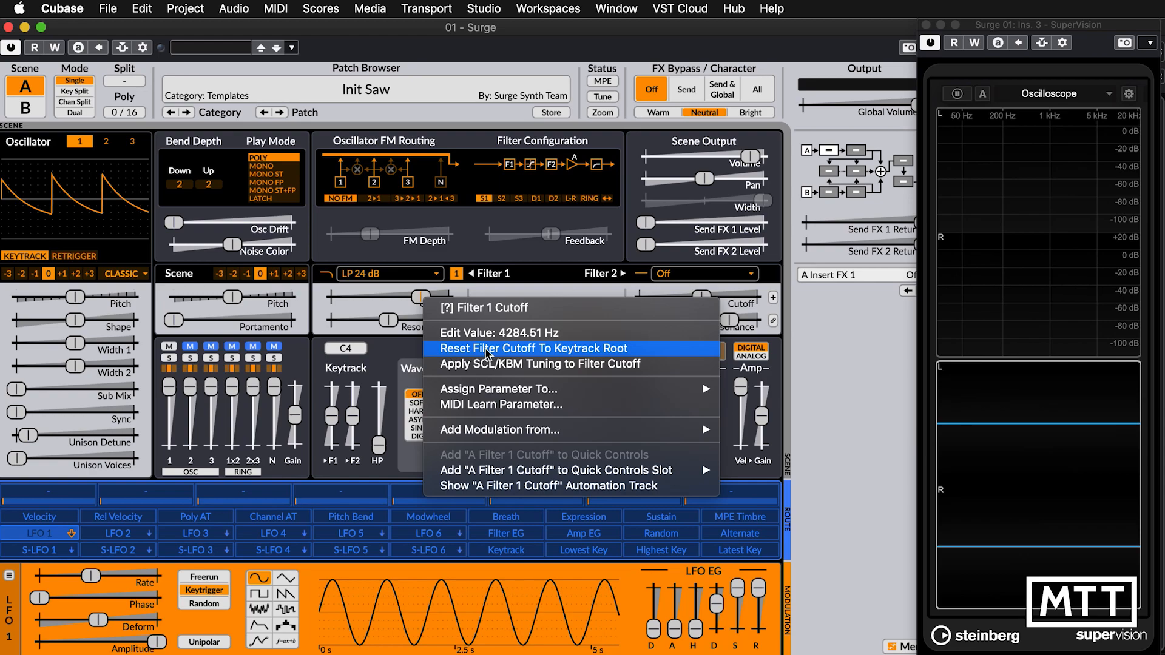
pyautogui.click(577, 350)
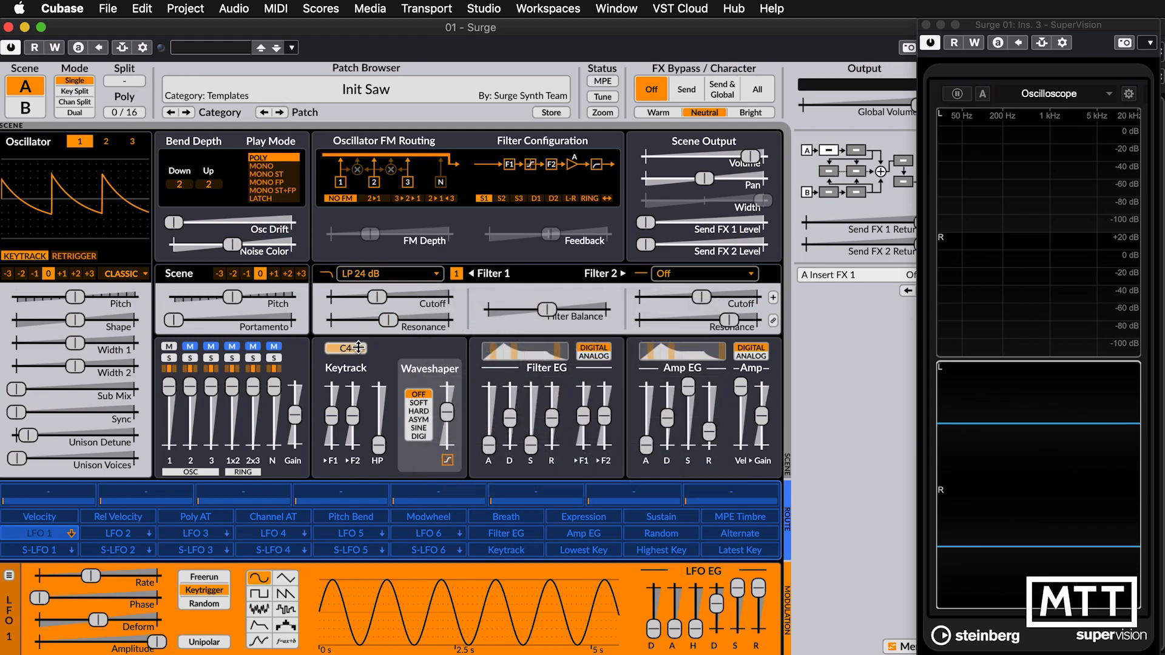
# - Raise Filter 1's resonance to about 70 %, check the resonant peak in the spectrum, and adjust the cutoff to about 275 Hz
pyautogui.moveTo(388, 320); pyautogui.dragTo(414, 320)
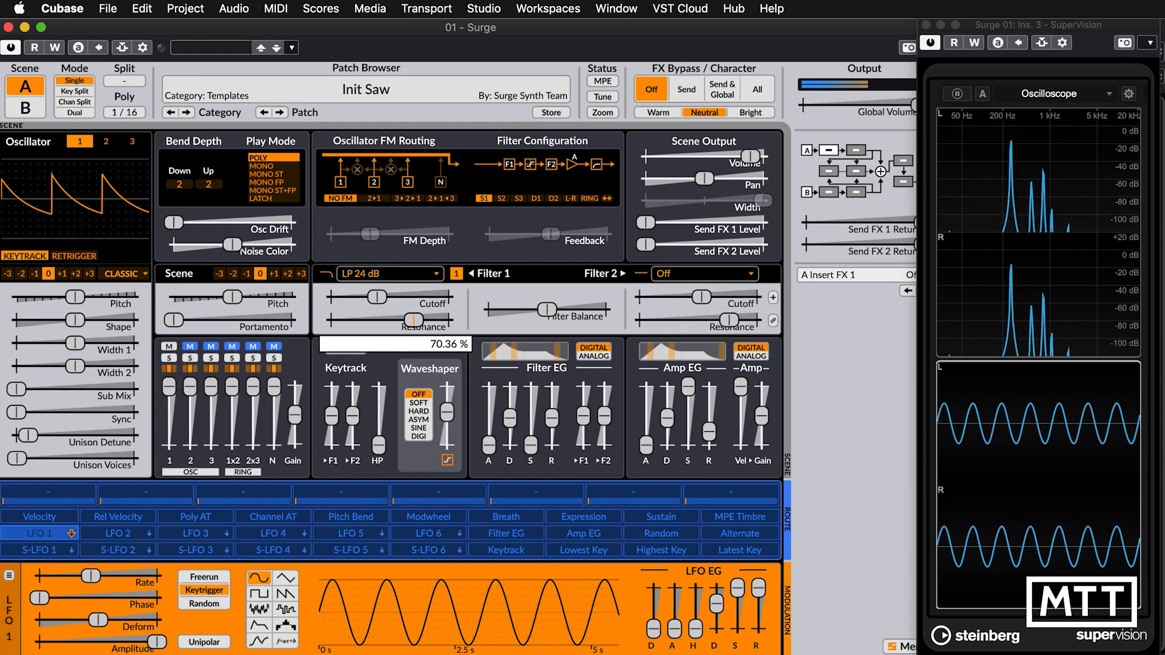
pyautogui.moveTo(1010, 298)
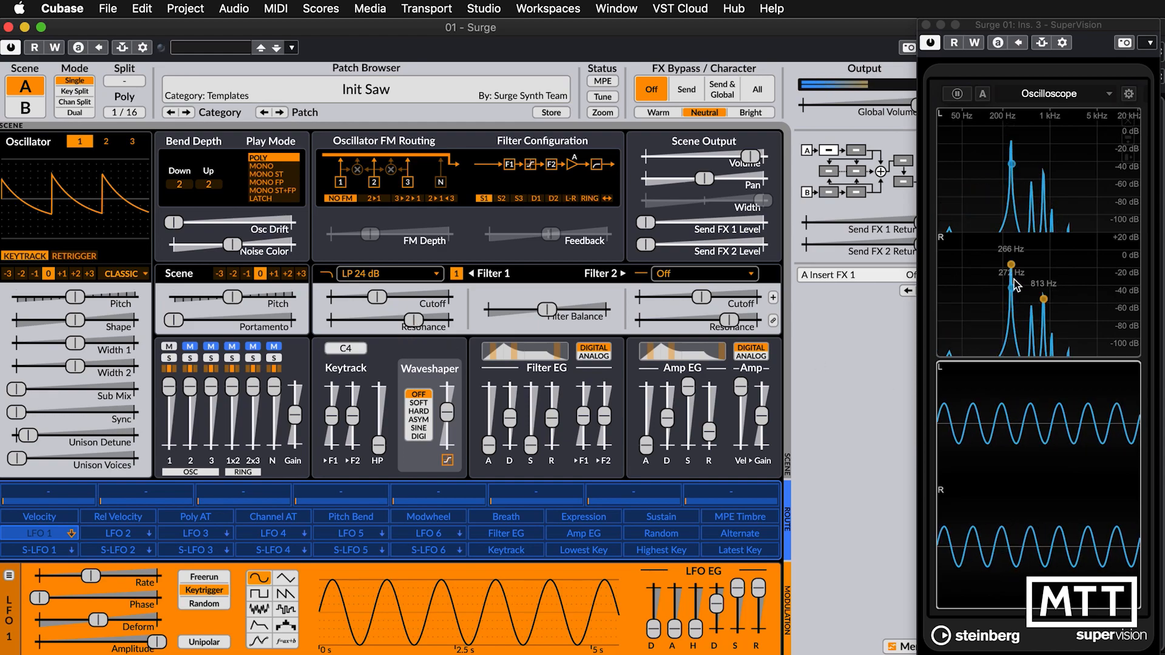
pyautogui.click(377, 297)
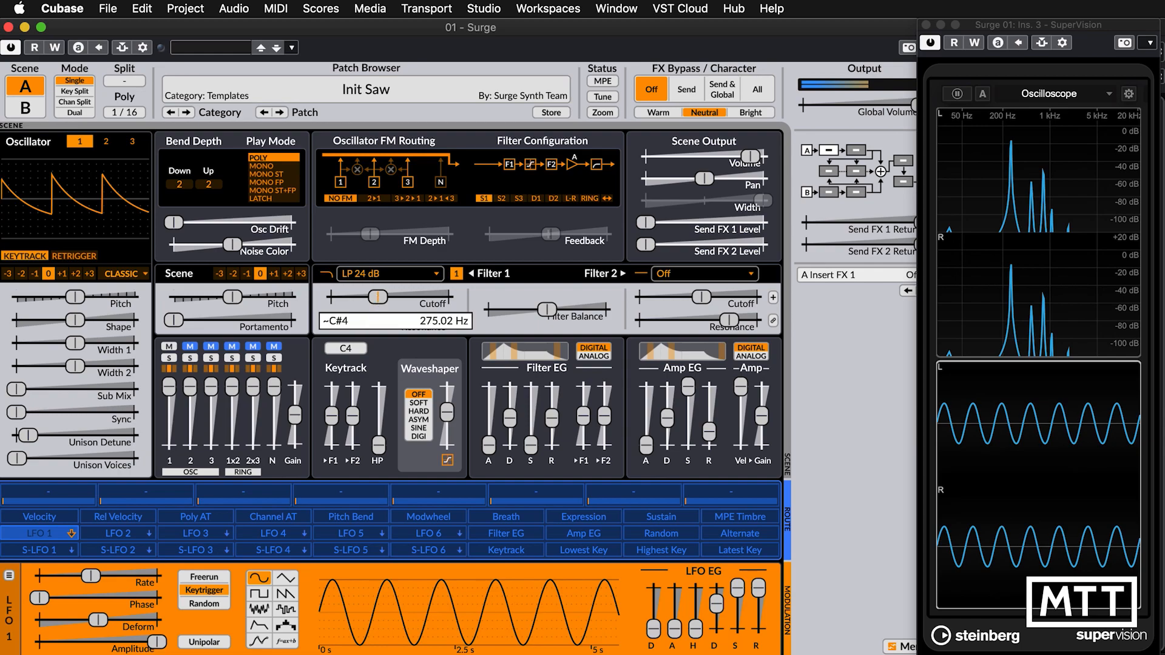
# - Sweep Filter 1's cutoff up, reset it to the keytrack root, and set Filter 1's keytracking to 100 %
pyautogui.moveTo(377, 297); pyautogui.dragTo(402, 296)
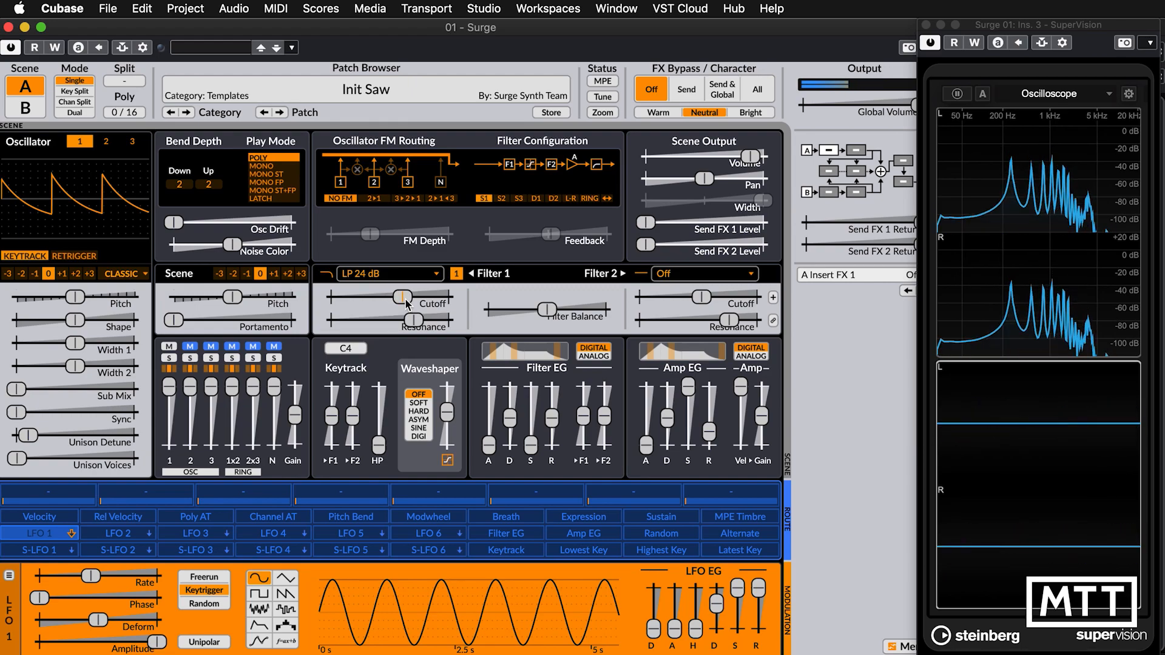
pyautogui.rightClick(406, 300)
pyautogui.click(471, 344)
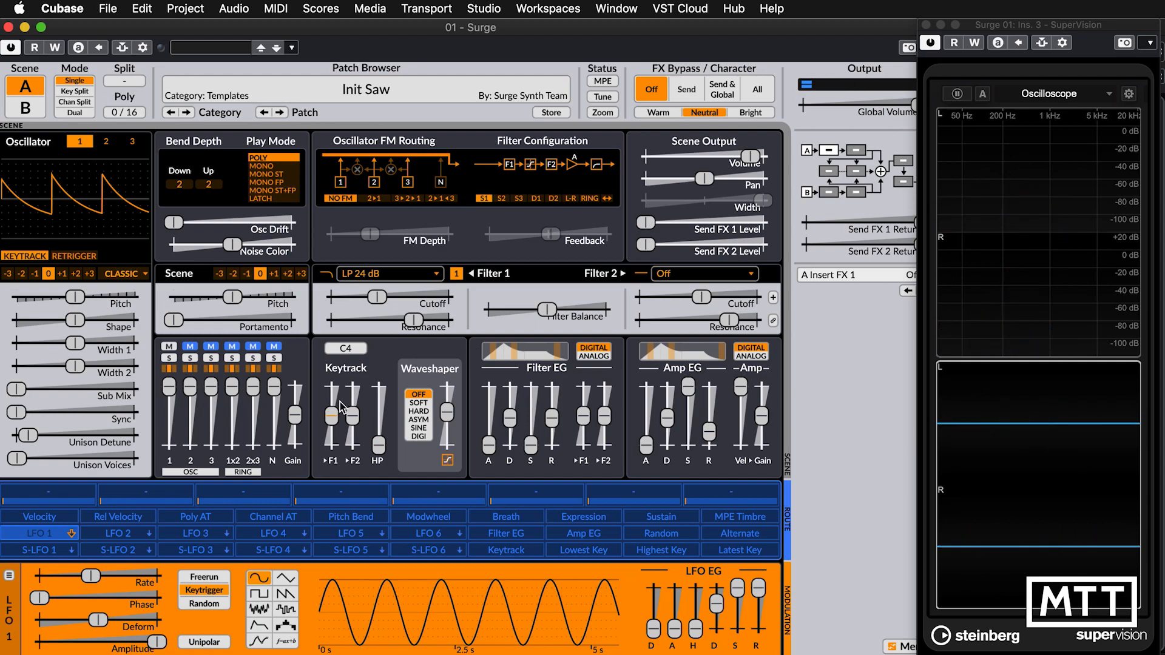
pyautogui.moveTo(333, 415); pyautogui.dragTo(337, 394)
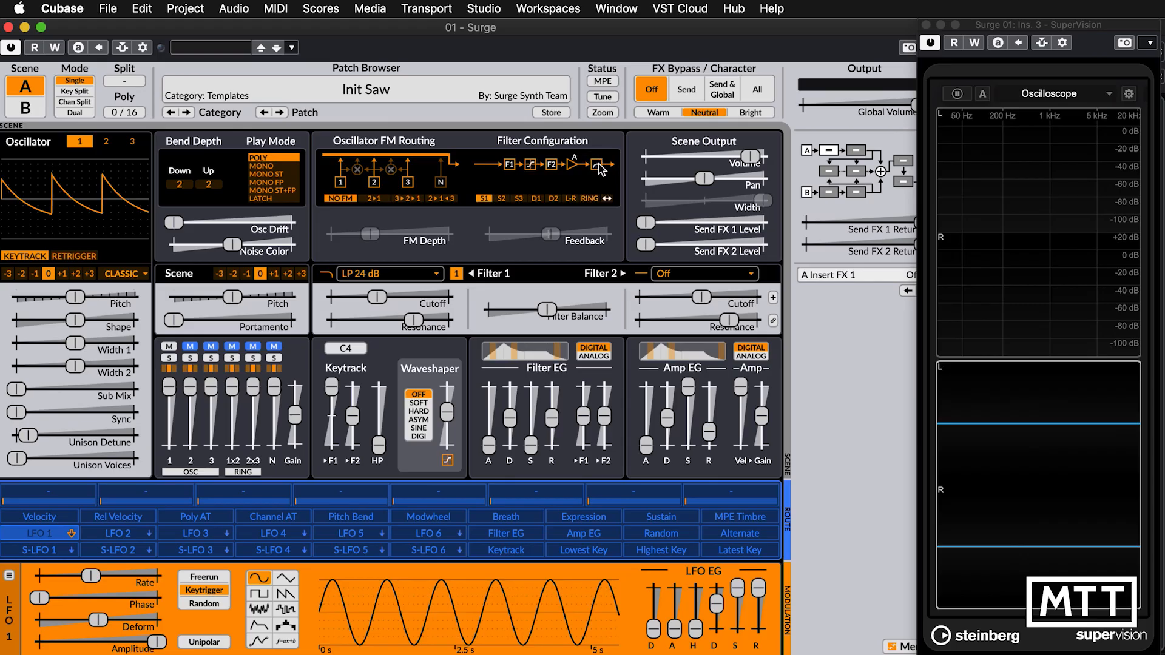
# - Check the highpass cutoff and bring Filter 1's keytracking back to the centre
pyautogui.moveTo(380, 452)
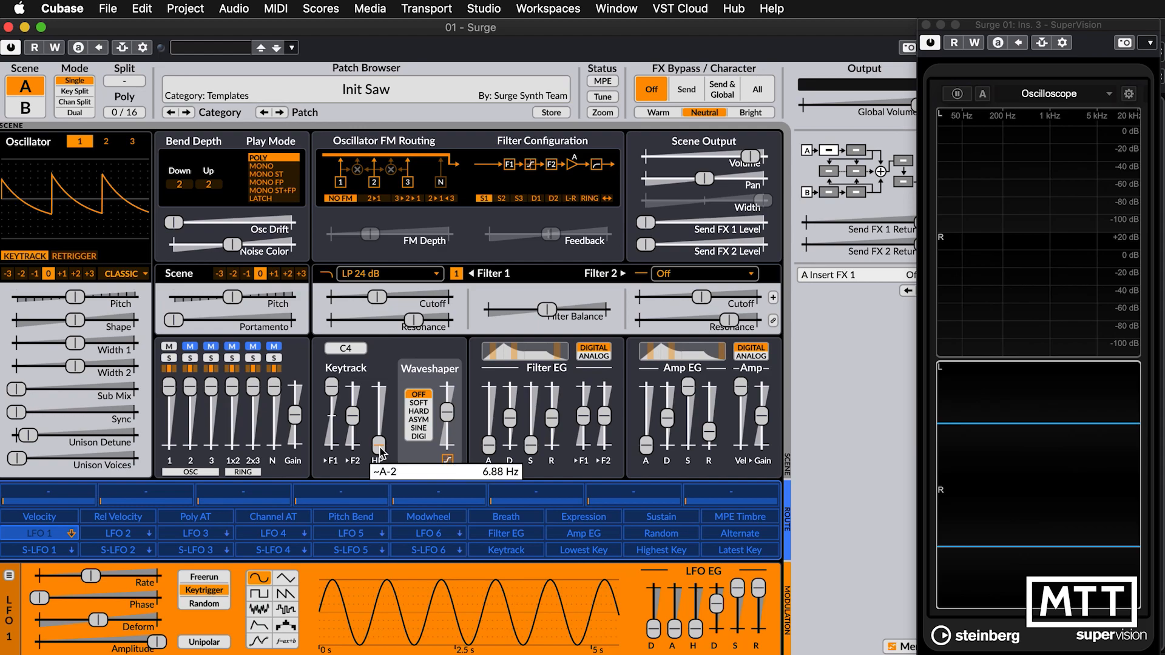
pyautogui.moveTo(380, 448)
pyautogui.mouseDown()
pyautogui.moveTo(379, 386)
pyautogui.moveTo(380, 448)
pyautogui.mouseUp()
pyautogui.moveTo(329, 388)
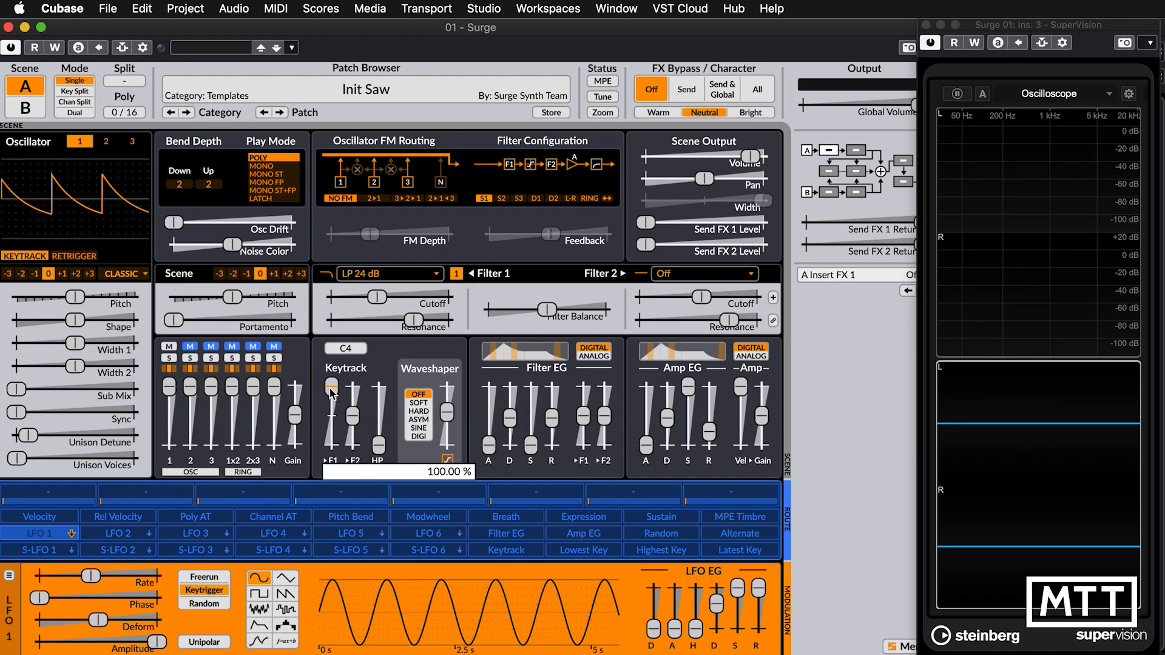
pyautogui.moveTo(329, 388); pyautogui.dragTo(330, 416)
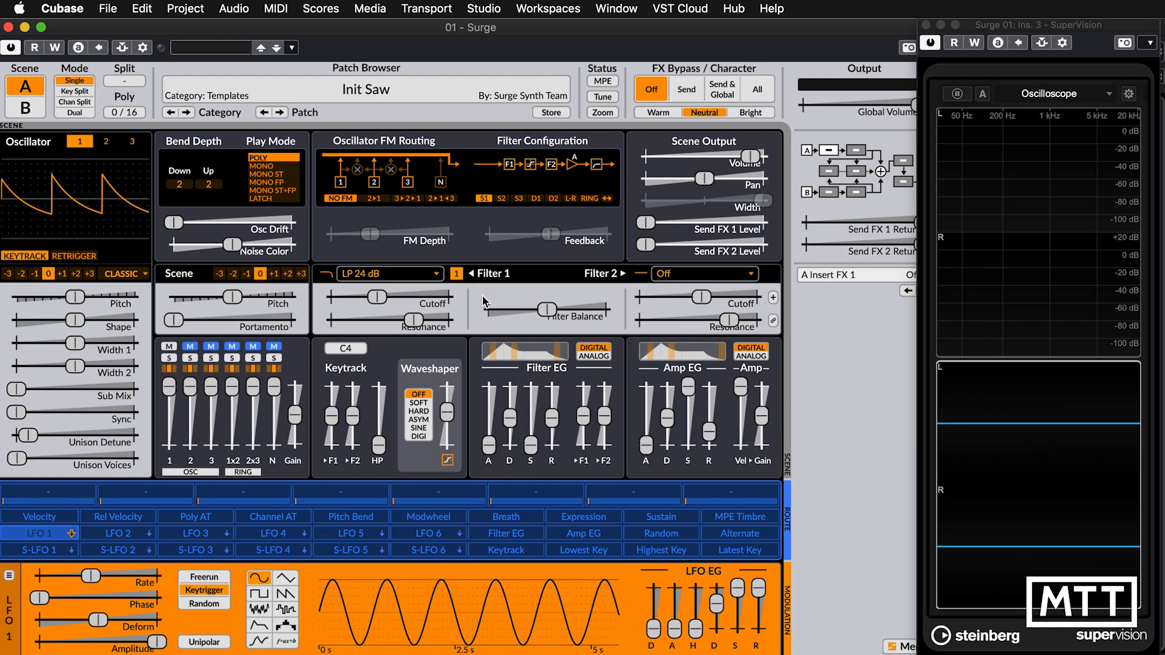
# - Raise Filter 1's cutoff, switch the filter off, and sweep the highpass cutoff up and back to its minimum
pyautogui.moveTo(384, 294); pyautogui.dragTo(418, 296)
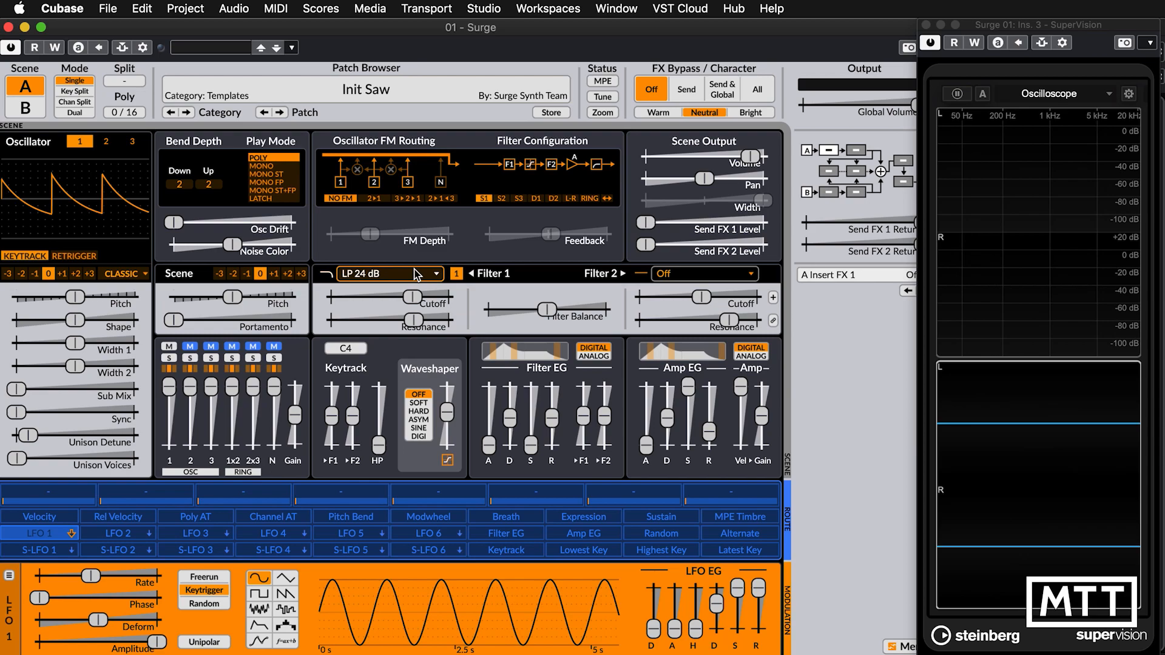
pyautogui.click(416, 275)
pyautogui.click(439, 302)
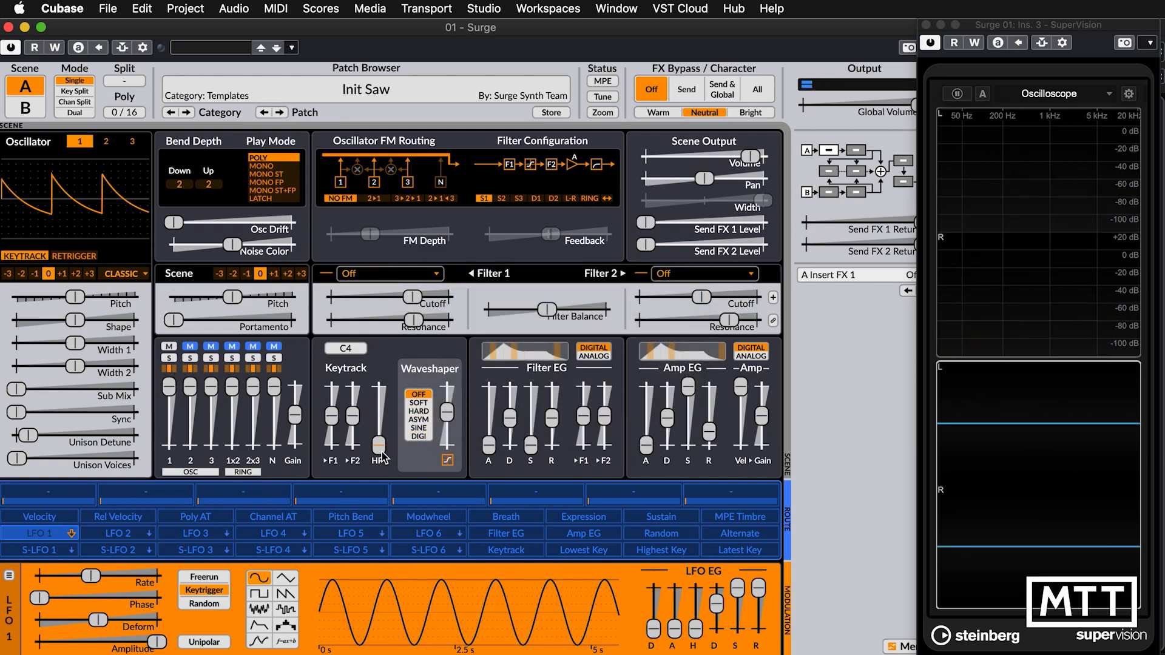
pyautogui.moveTo(382, 455)
pyautogui.mouseDown()
pyautogui.moveTo(382, 395)
pyautogui.moveTo(383, 452)
pyautogui.mouseUp()
# - Set Filter 1 to the 24 dB lowpass type and reset its cutoff to the default
pyautogui.rightClick(406, 271)
pyautogui.moveTo(481, 323)
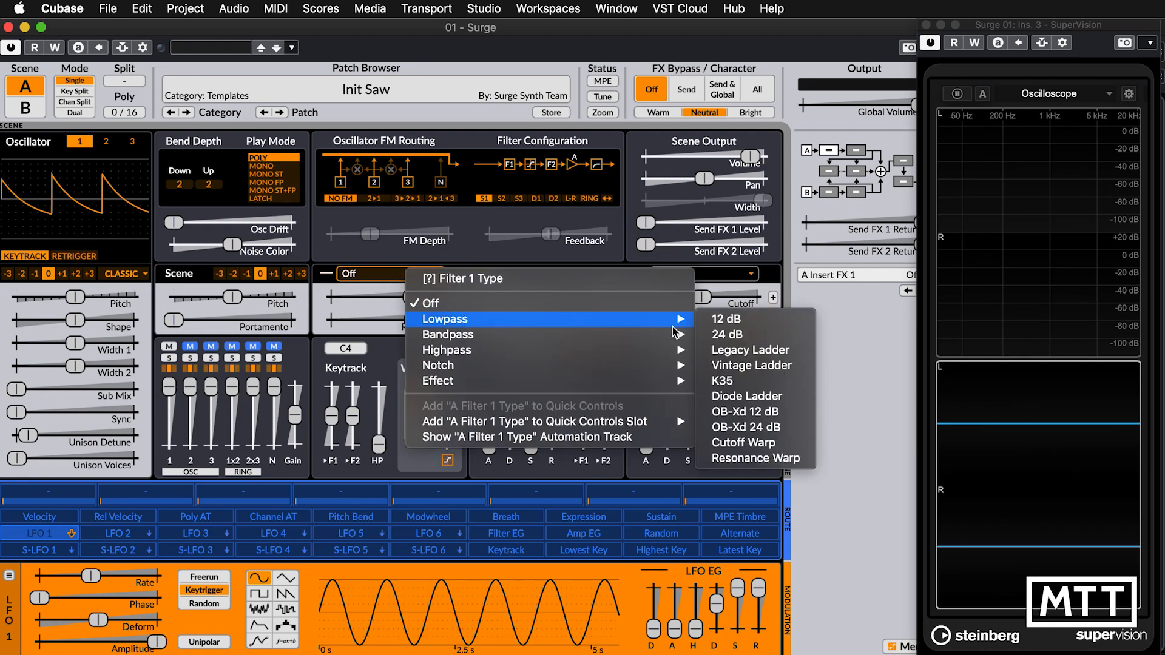
pyautogui.click(746, 334)
pyautogui.doubleClick(409, 299)
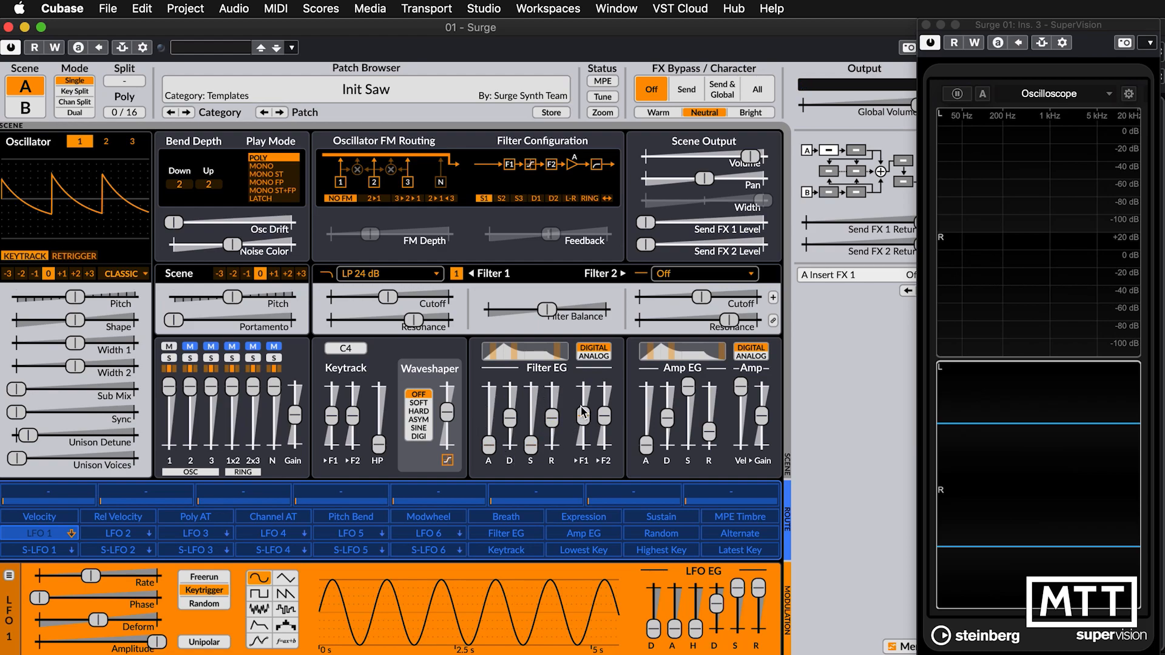
# - Raise the Filter EG amount for Filter 1 to about halfway above centre, and compare the envelope's analog and digital modes
pyautogui.moveTo(584, 417); pyautogui.dragTo(584, 400)
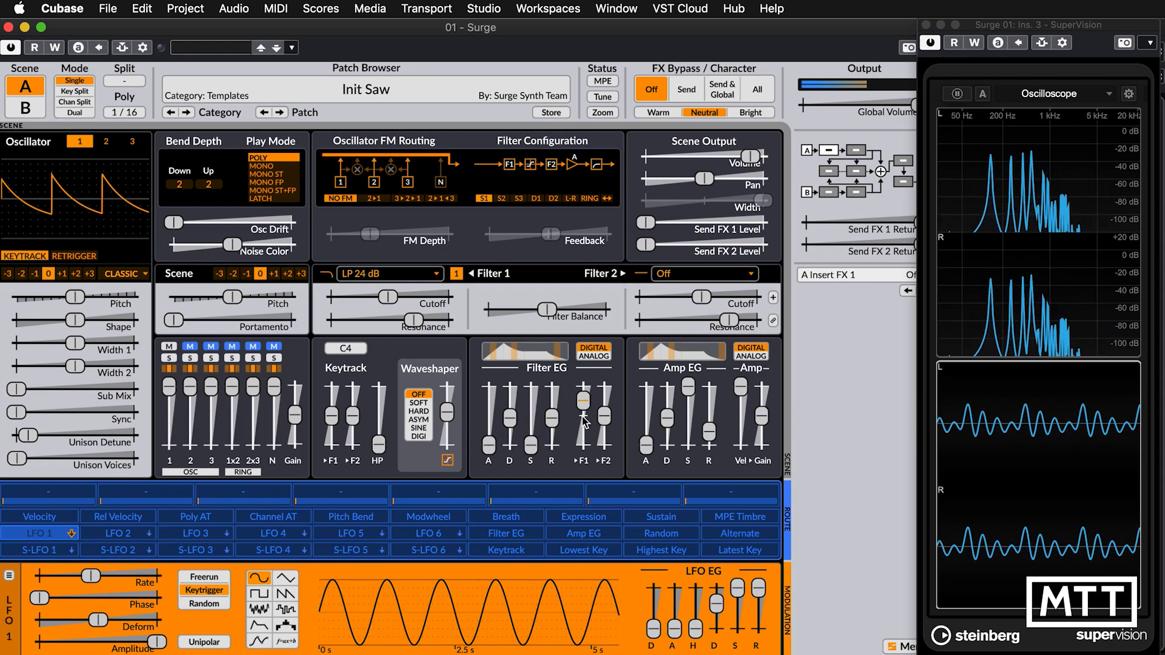
pyautogui.moveTo(489, 445)
pyautogui.mouseDown()
pyautogui.moveTo(488, 419)
pyautogui.moveTo(489, 445)
pyautogui.mouseUp()
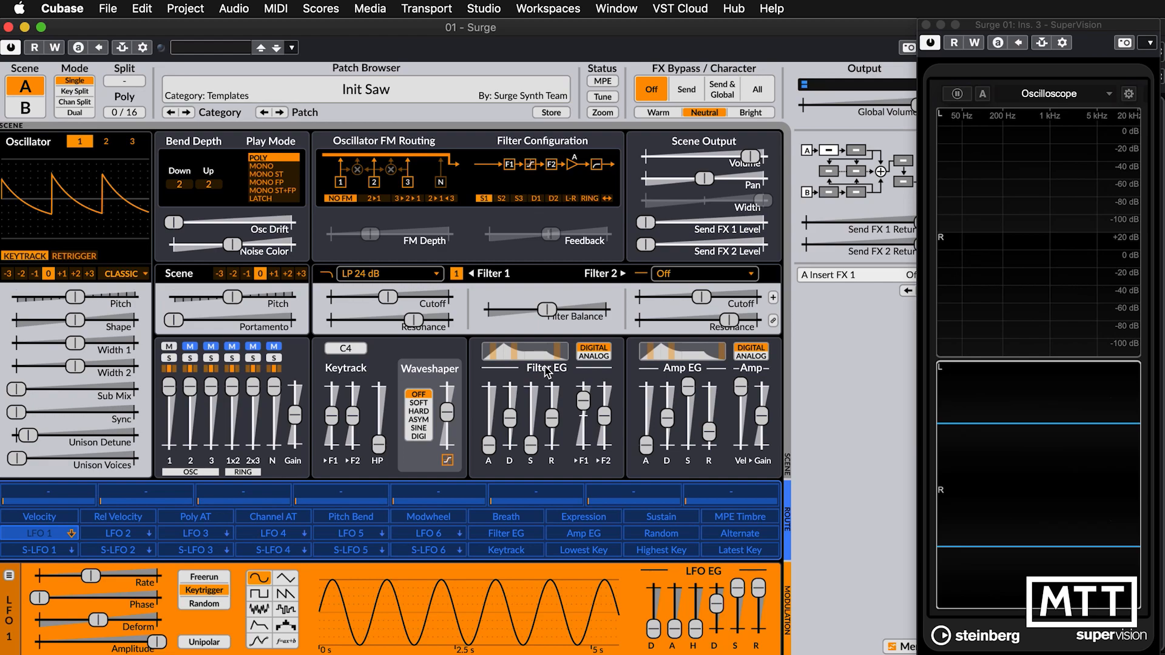
pyautogui.click(588, 356)
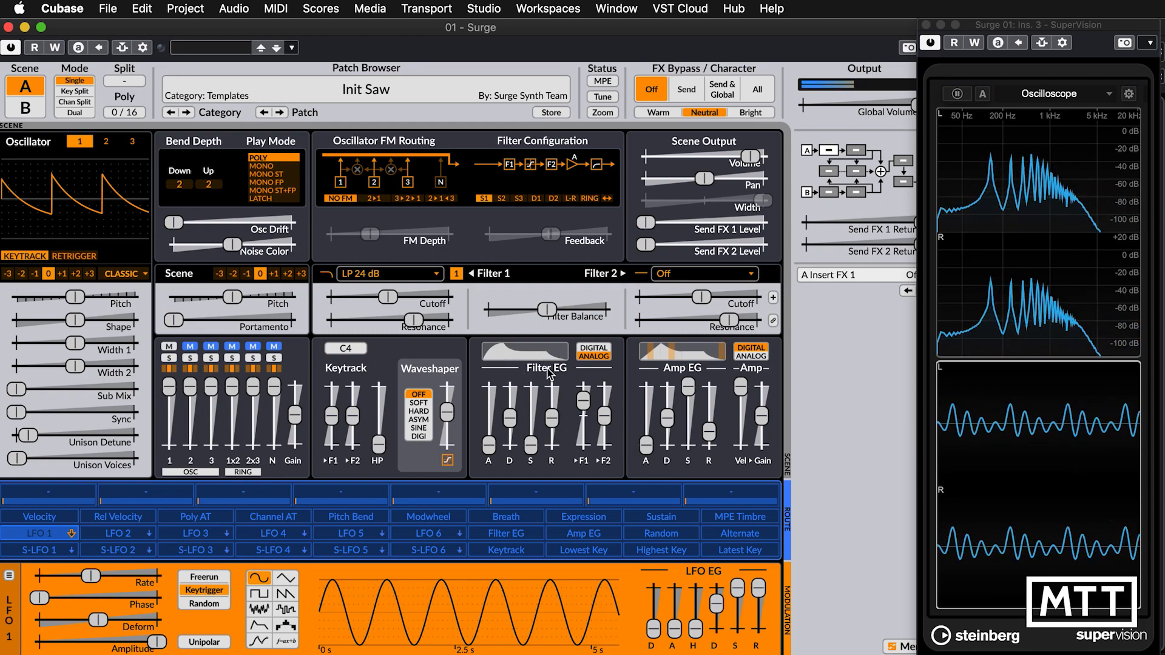
pyautogui.click(587, 356)
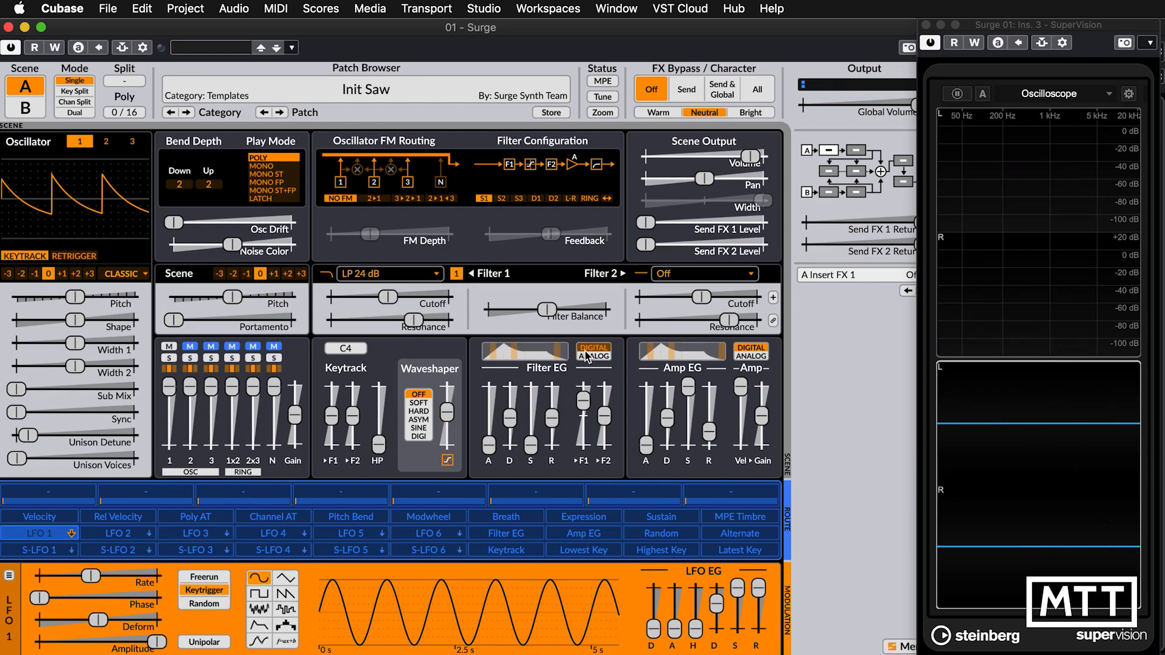
# - Compare the convex and concave attack shapes of the Filter EG
pyautogui.rightClick(494, 354)
pyautogui.click(495, 354)
pyautogui.rightClick(495, 353)
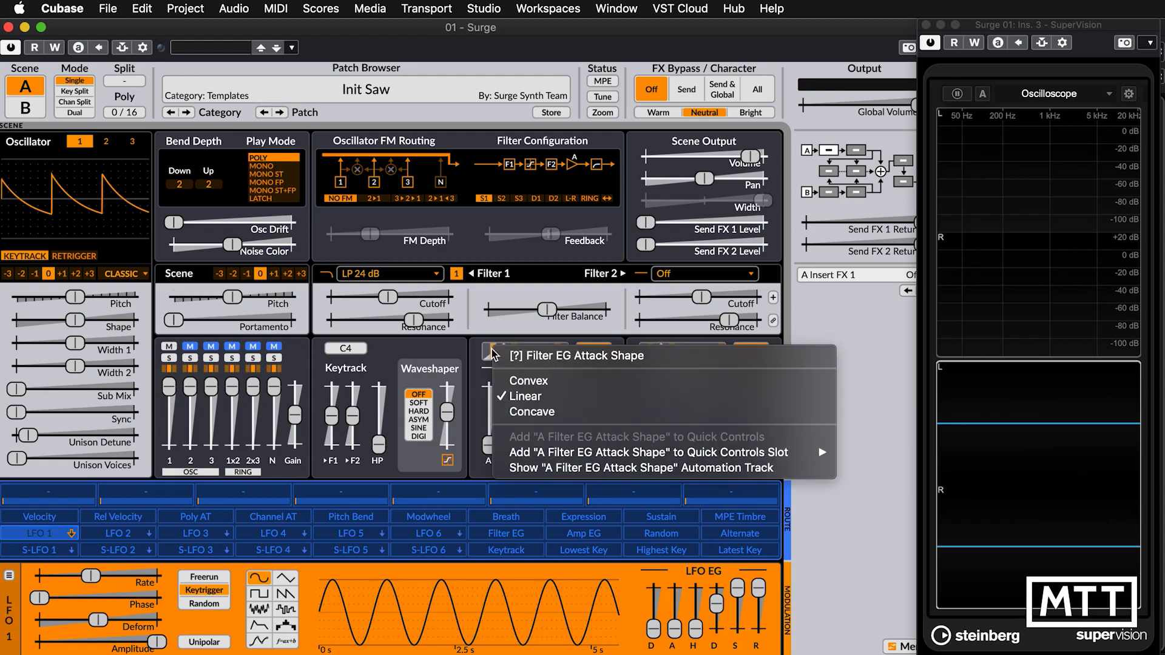
pyautogui.click(513, 381)
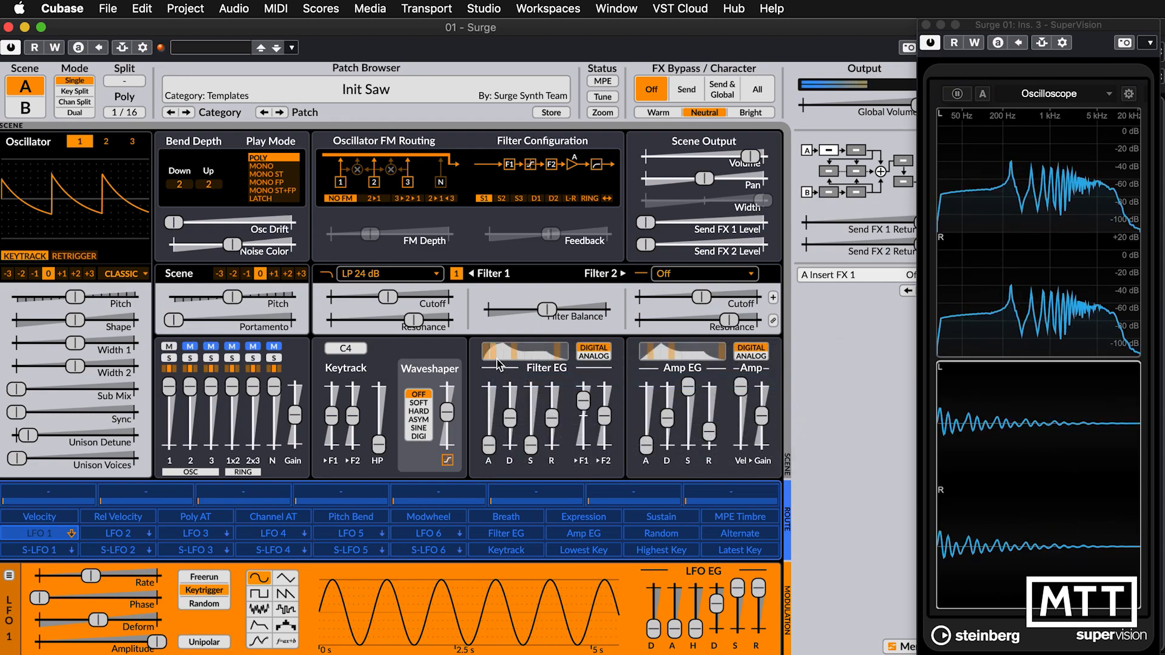
pyautogui.rightClick(497, 364)
pyautogui.click(523, 416)
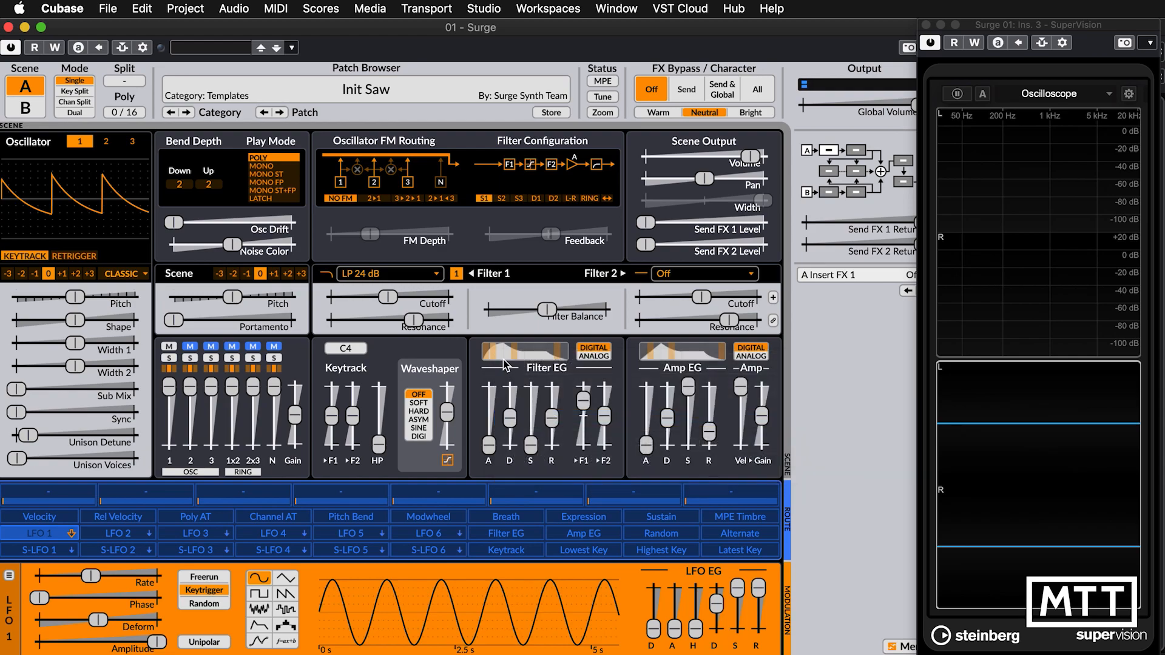
pyautogui.moveTo(497, 356)
pyautogui.mouseDown()
pyautogui.moveTo(481, 361)
pyautogui.moveTo(502, 354)
pyautogui.mouseUp()
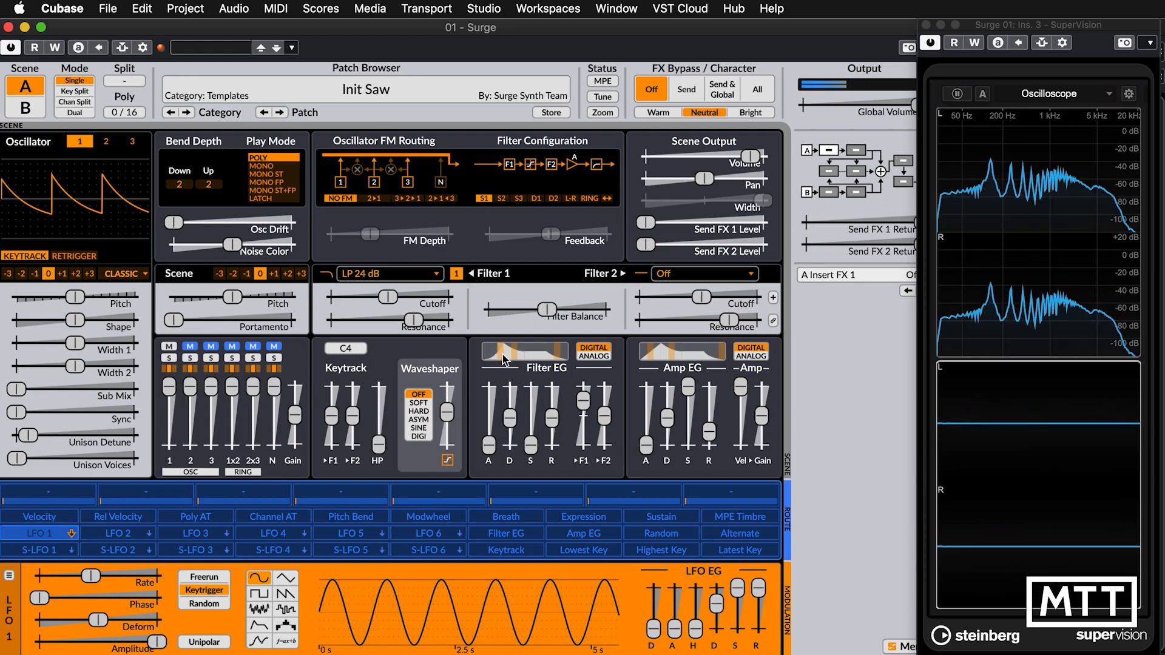
# - Lengthen the Filter EG attack, try its Filter 1 amount at 96 semitones and fully negative, and raise the cutoff
pyautogui.moveTo(488, 445); pyautogui.dragTo(488, 408)
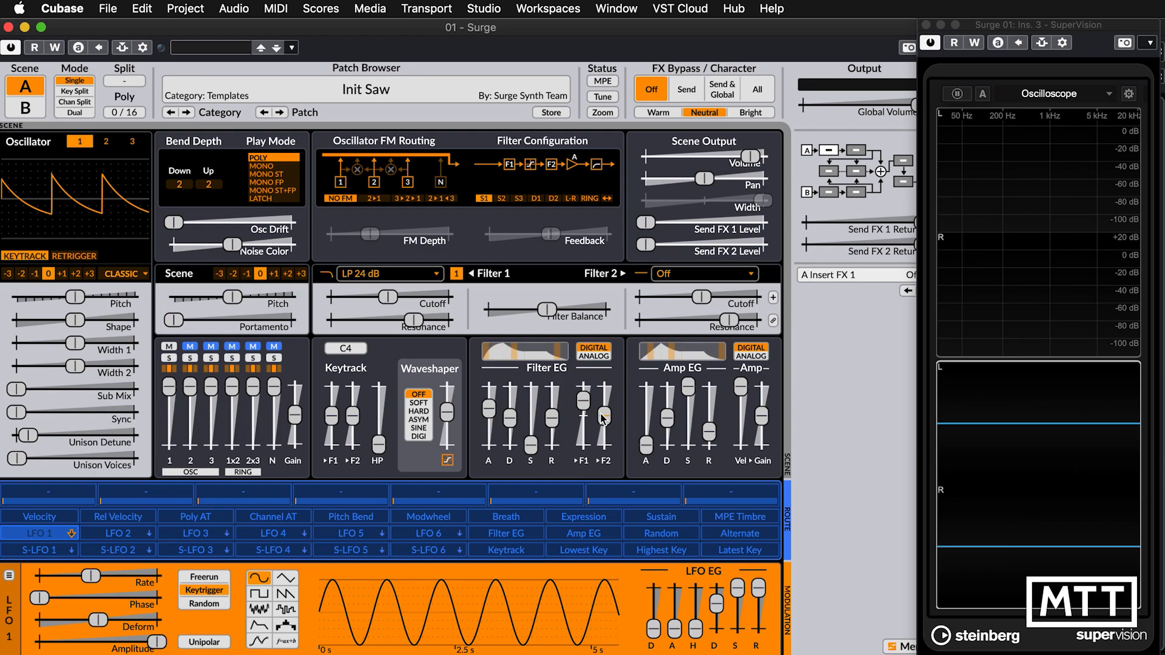
pyautogui.moveTo(587, 407); pyautogui.dragTo(586, 393)
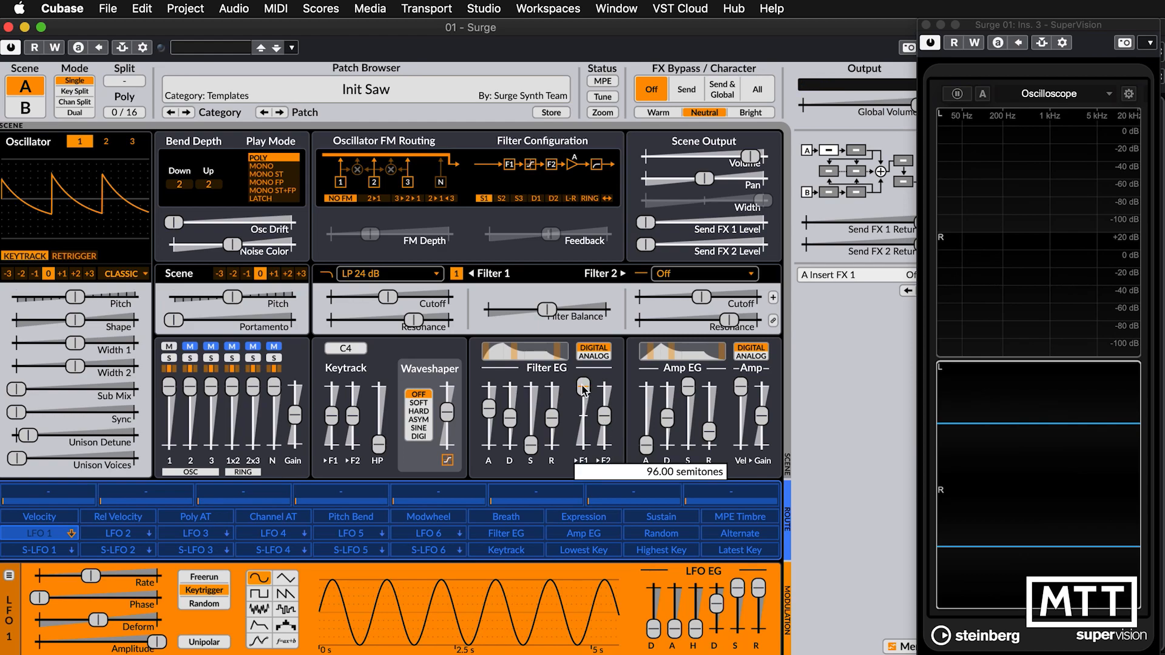
pyautogui.moveTo(583, 390); pyautogui.dragTo(583, 448)
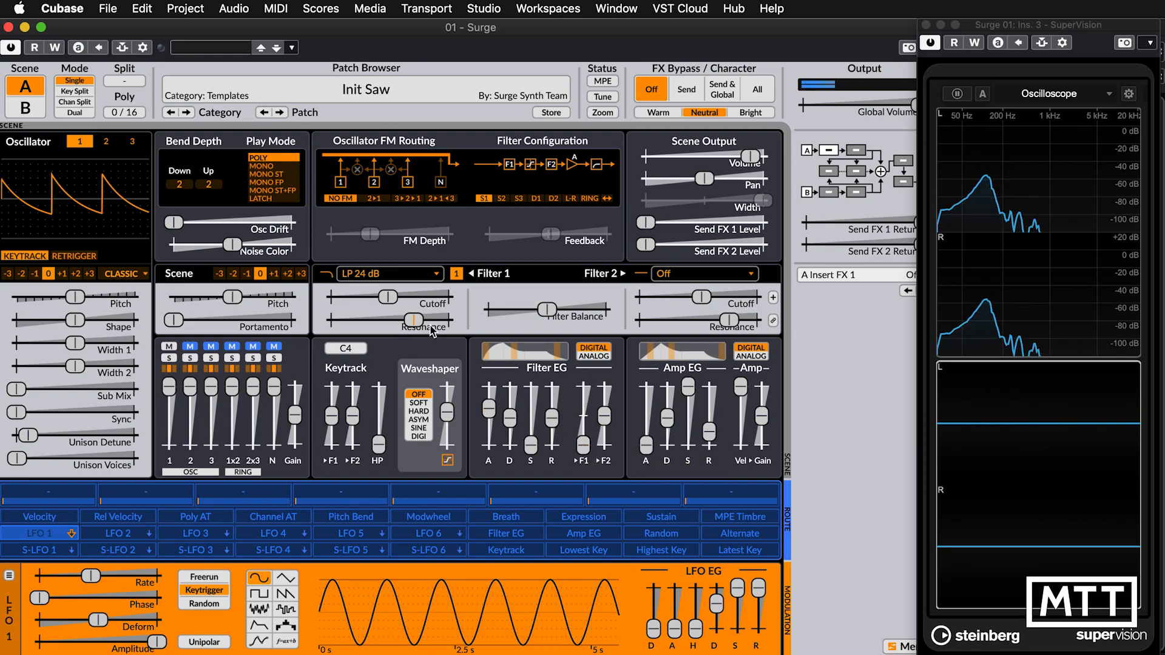
pyautogui.moveTo(387, 300); pyautogui.dragTo(414, 298)
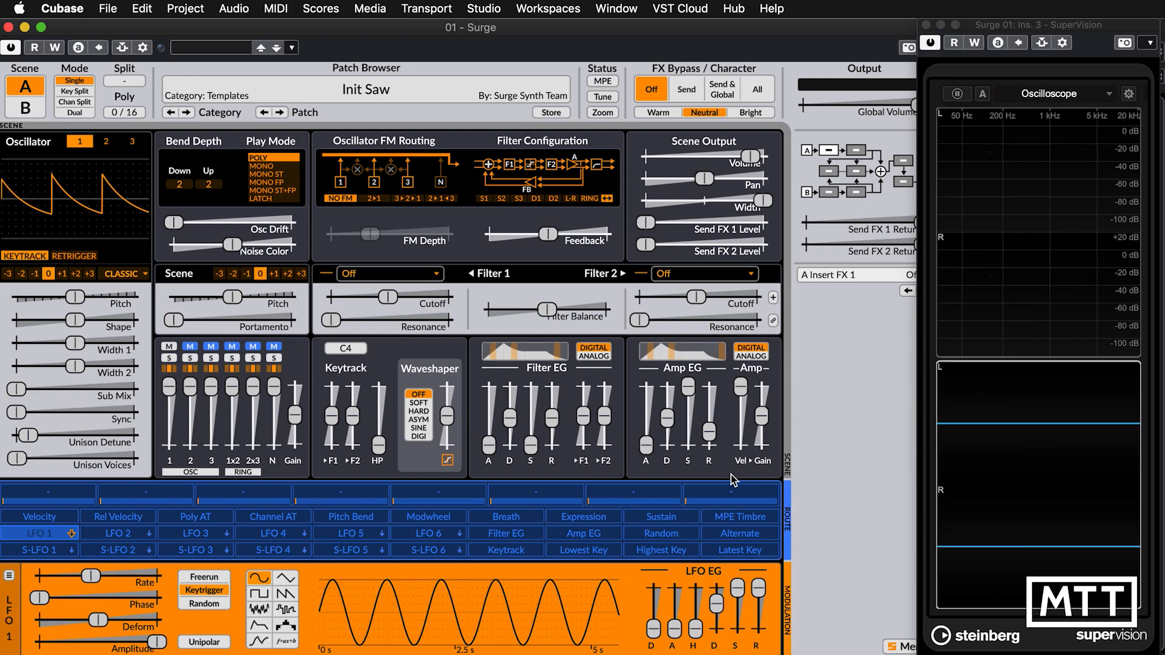
# - Select the RING filter configuration with feedback at 0 %, and set Filter 1 to the 24 dB lowpass type
pyautogui.click(581, 197)
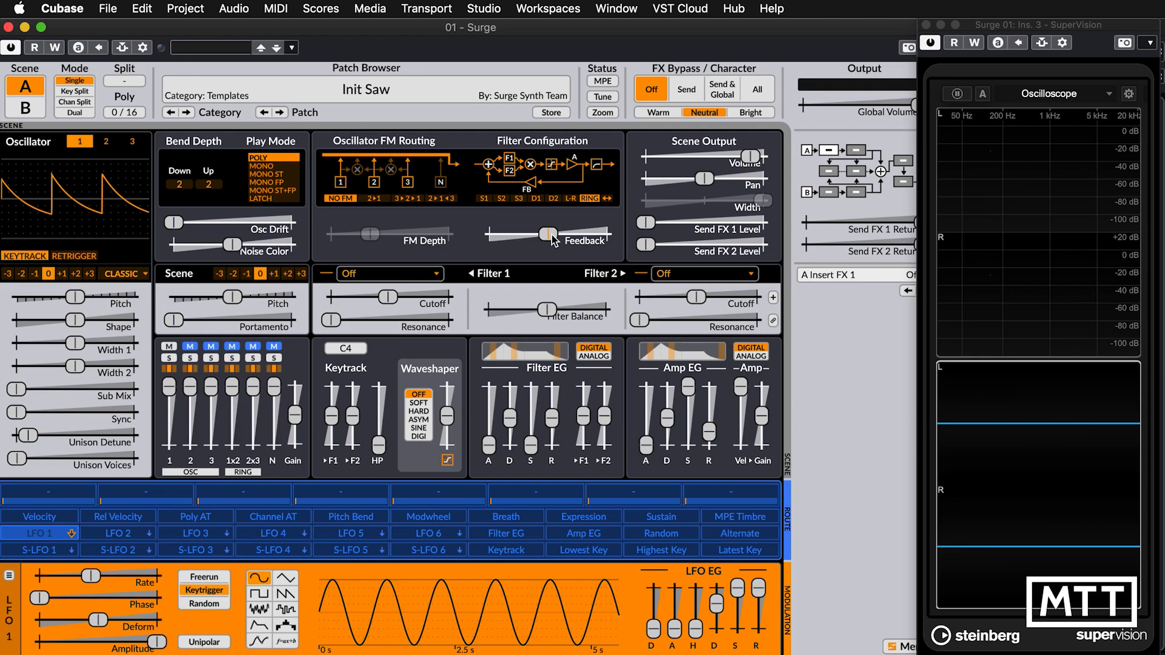
pyautogui.moveTo(553, 240)
pyautogui.mouseDown()
pyautogui.moveTo(589, 240)
pyautogui.moveTo(493, 234)
pyautogui.moveTo(583, 235)
pyautogui.moveTo(548, 234)
pyautogui.mouseUp()
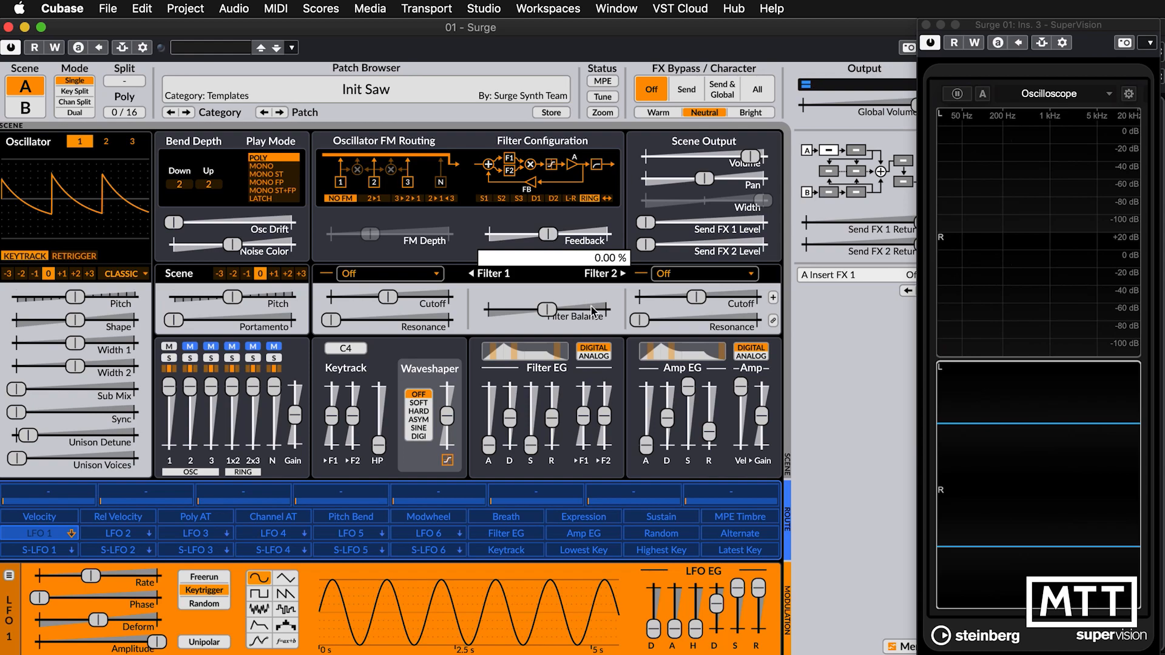
pyautogui.click(421, 276)
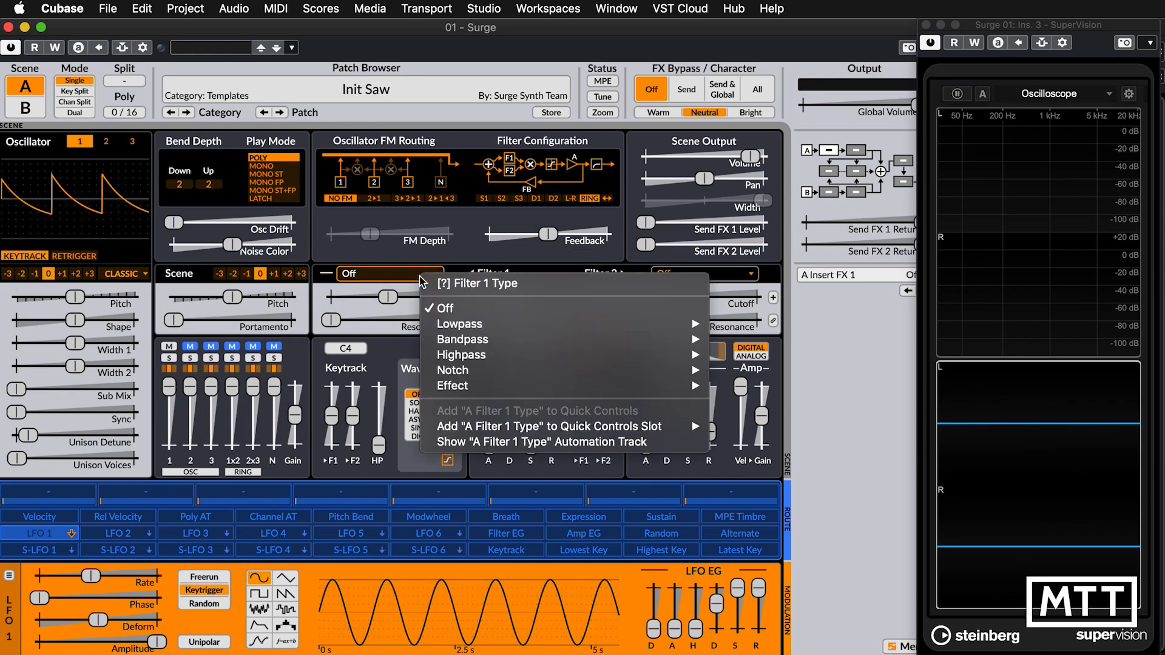
pyautogui.moveTo(609, 323)
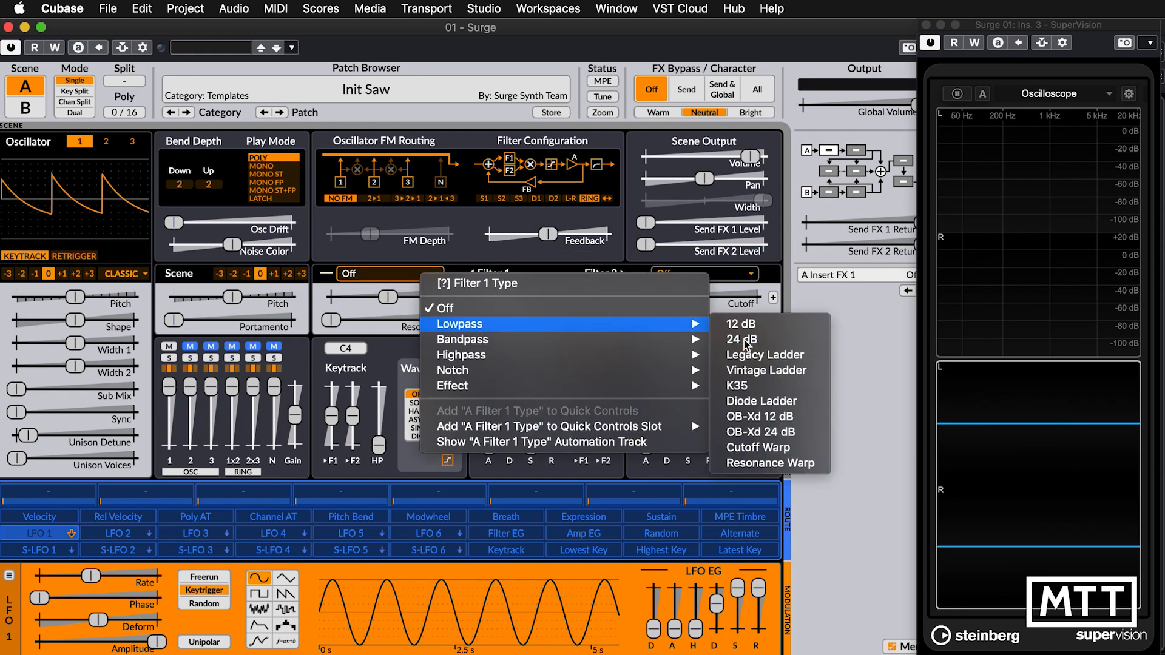
pyautogui.click(737, 339)
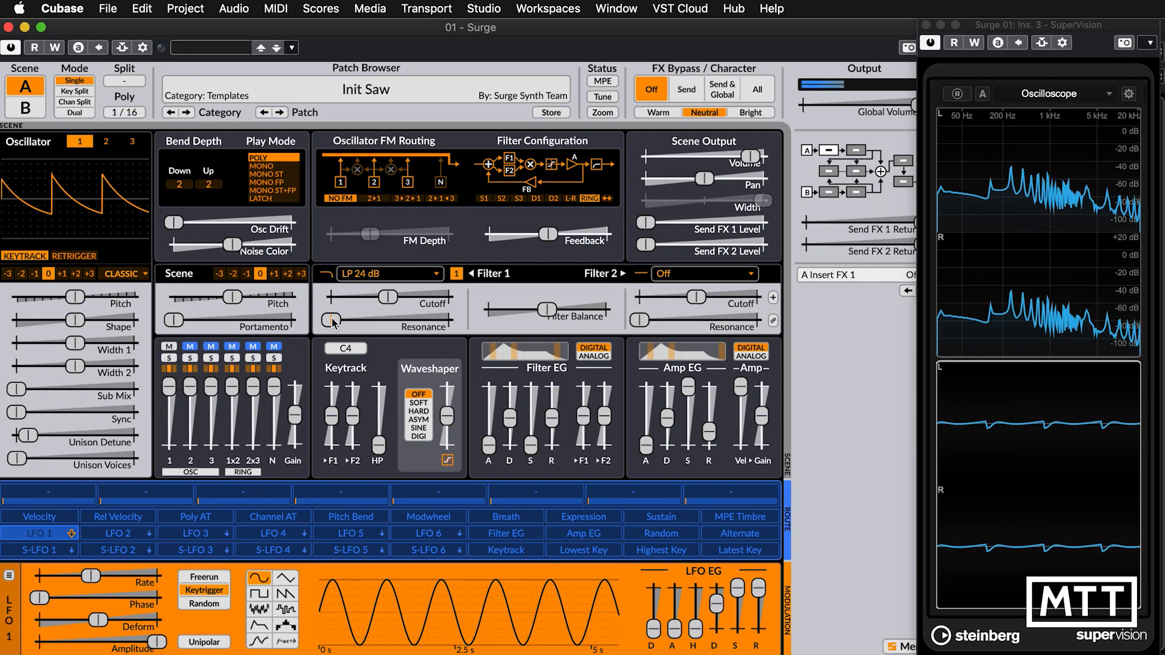
# - Raise Filter 1's cutoff and resonance, and increase the Filter EG's attack, sustain and Filter 1 amount
pyautogui.moveTo(388, 296); pyautogui.dragTo(363, 320)
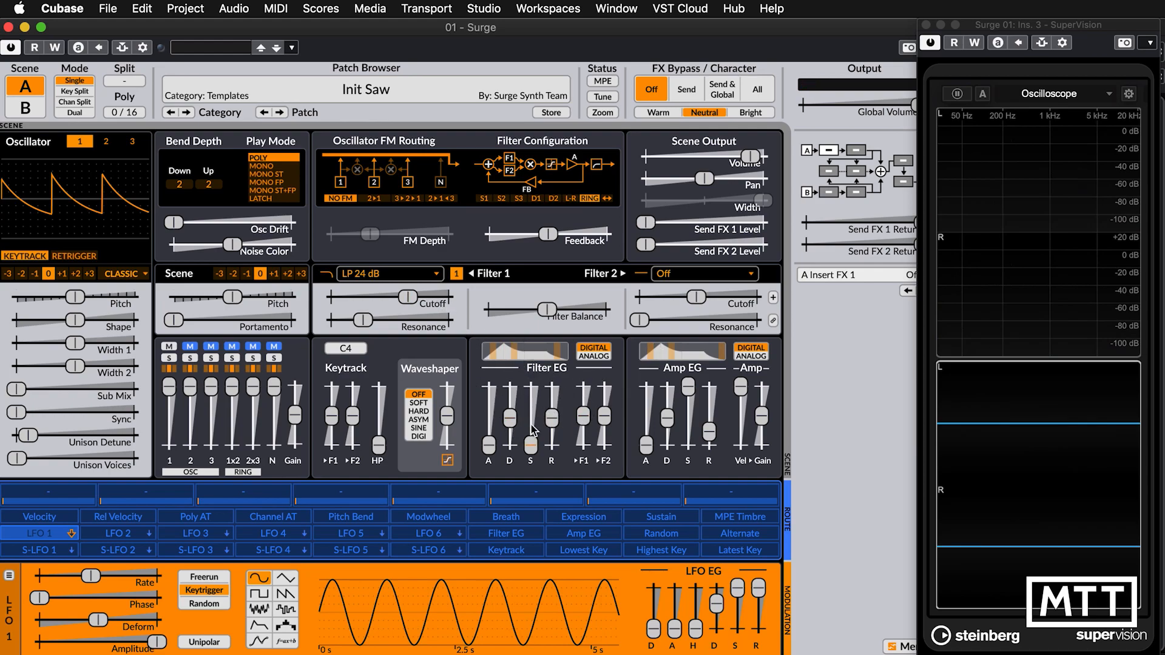
pyautogui.moveTo(587, 423); pyautogui.dragTo(587, 392)
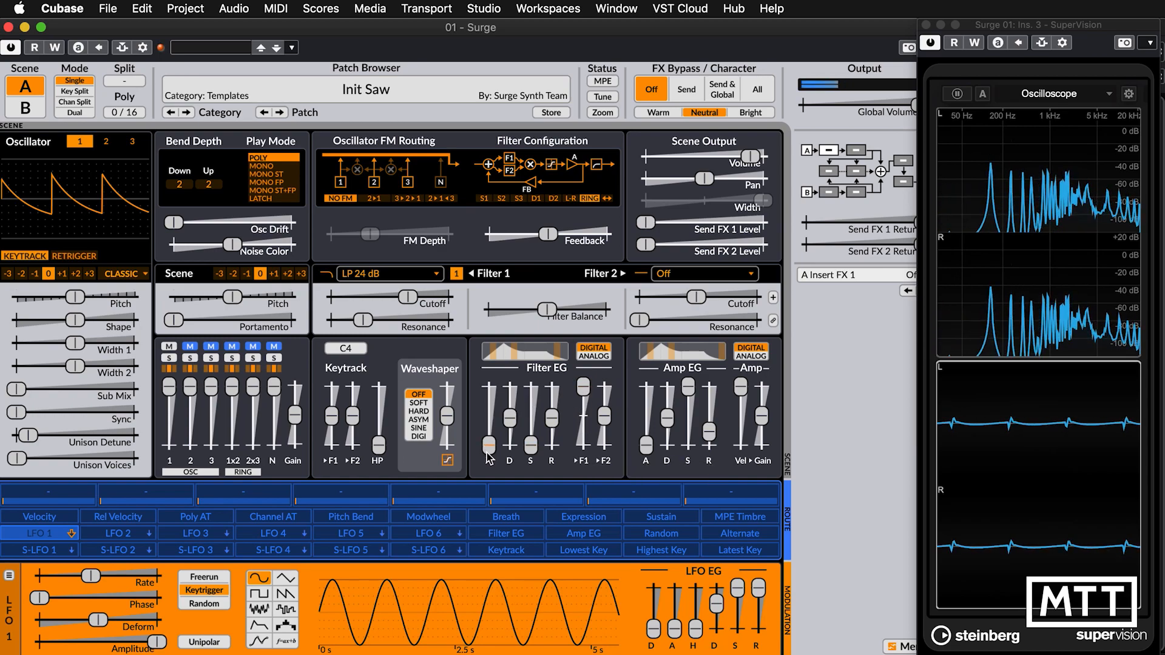
pyautogui.moveTo(488, 445); pyautogui.dragTo(531, 434)
pyautogui.moveTo(587, 395); pyautogui.dragTo(587, 401)
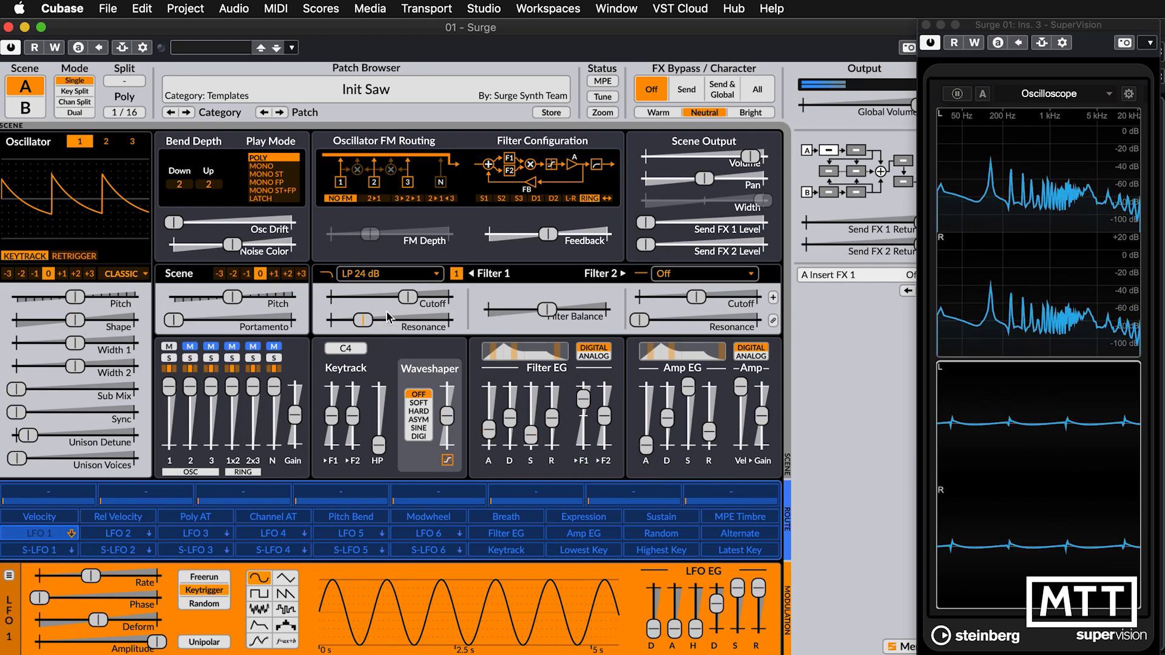
# - Retune Filter 1 with a lower cutoff, low resonance and full keytracking, and raise the feedback most of the way up
pyautogui.moveTo(363, 320); pyautogui.dragTo(390, 297)
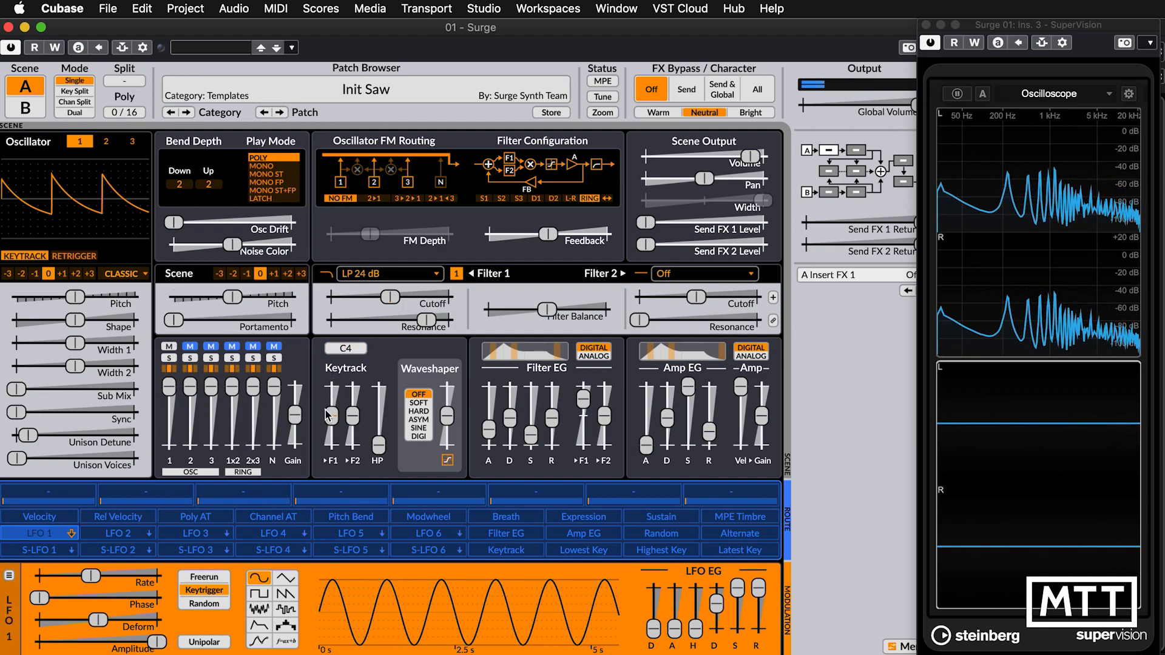
pyautogui.moveTo(333, 417); pyautogui.dragTo(334, 390)
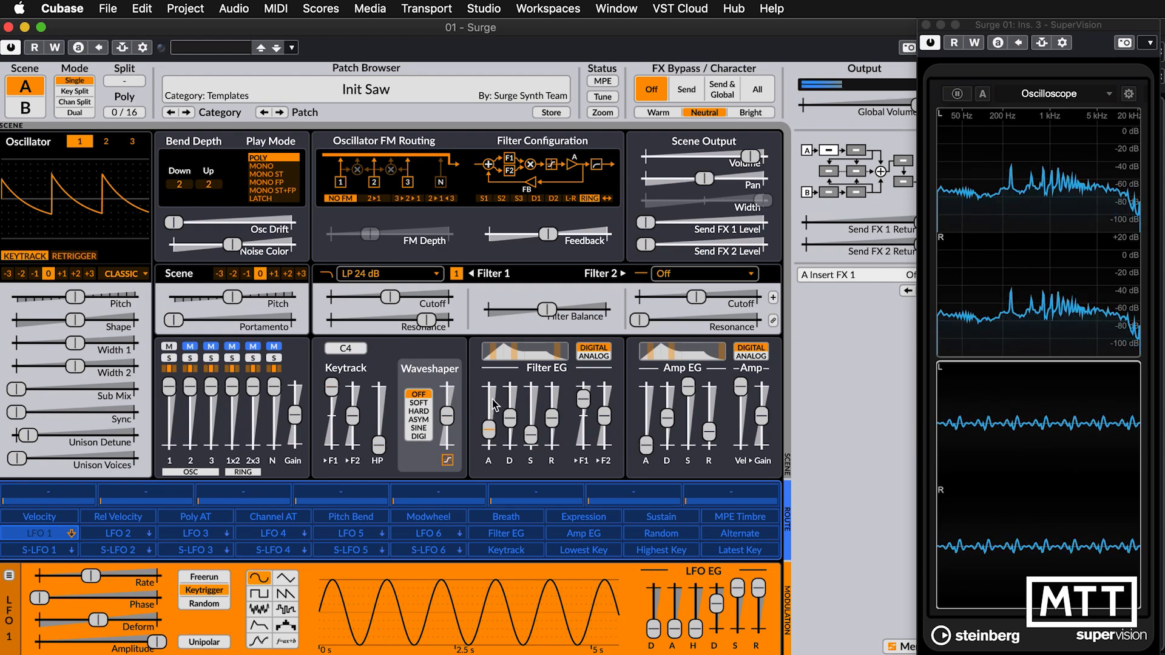
pyautogui.moveTo(427, 320); pyautogui.dragTo(365, 319)
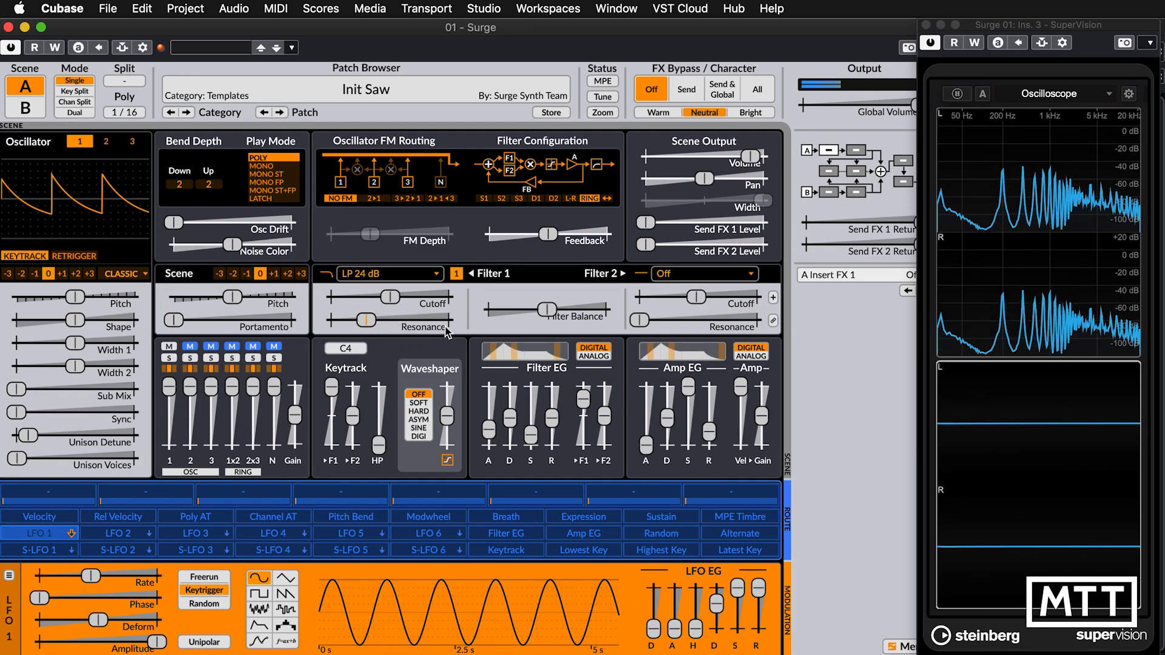
pyautogui.moveTo(559, 242); pyautogui.dragTo(598, 237)
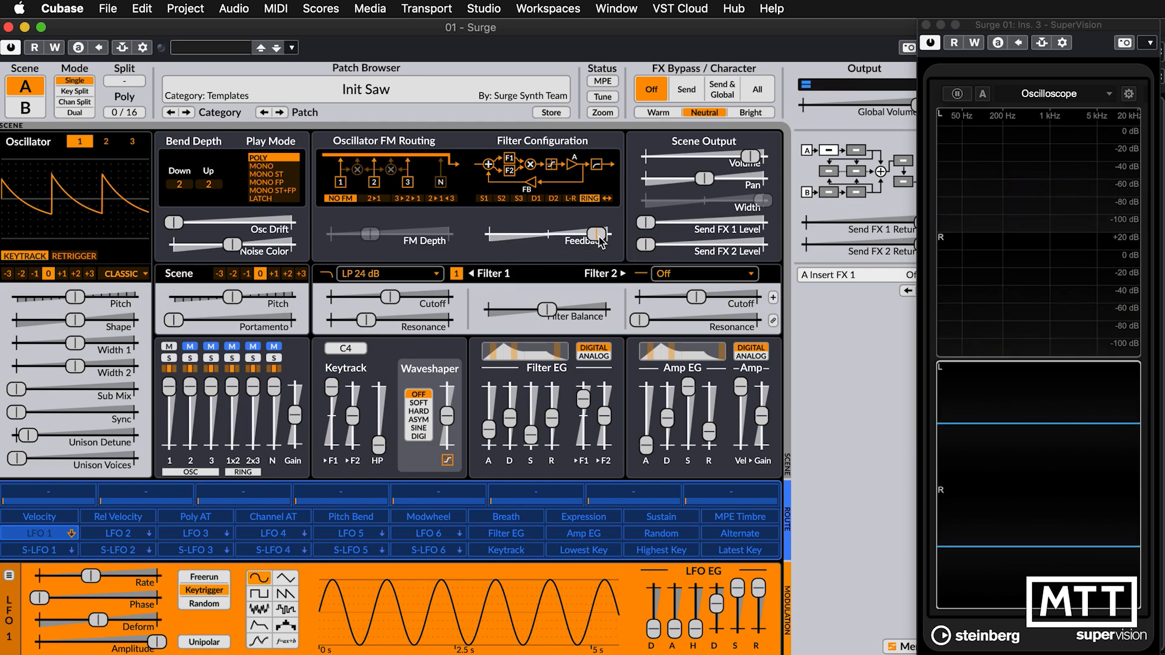